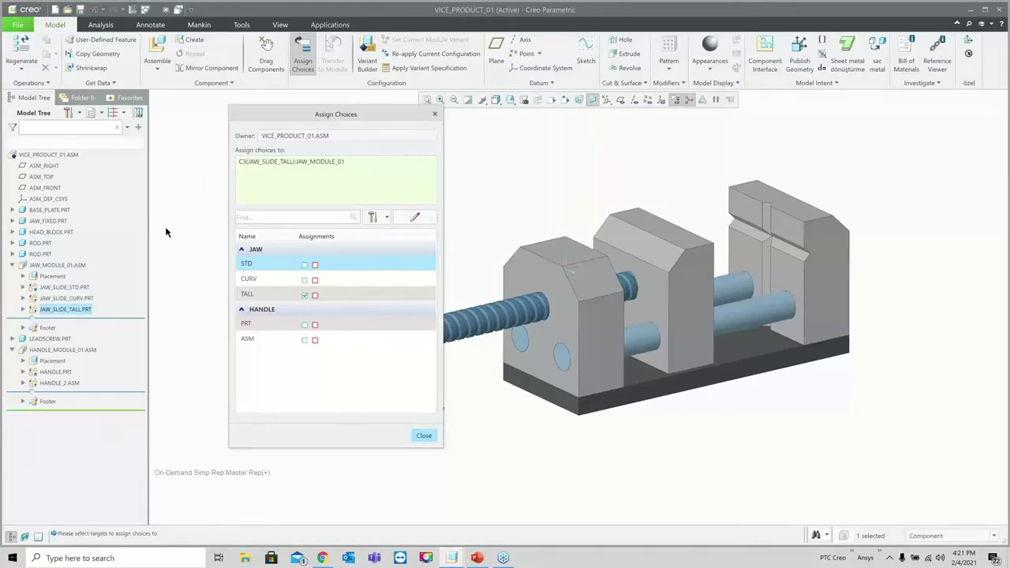
- Assign the HANDLE choice PRT to HANDLE.PRT and the choice ASM to HANDLE_2.ASM, and finish assigning choices
click(57, 372)
click(304, 325)
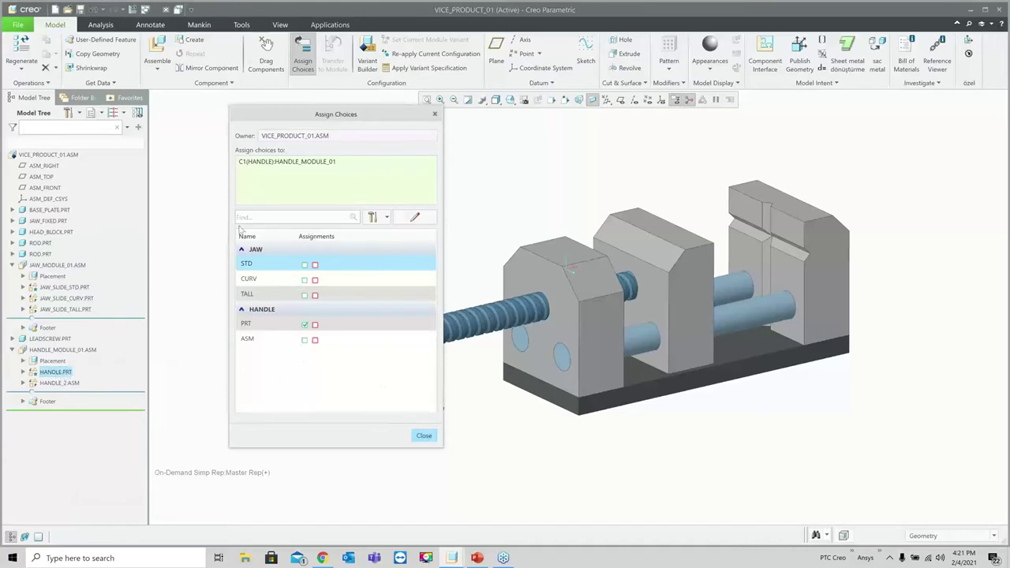
click(345, 184)
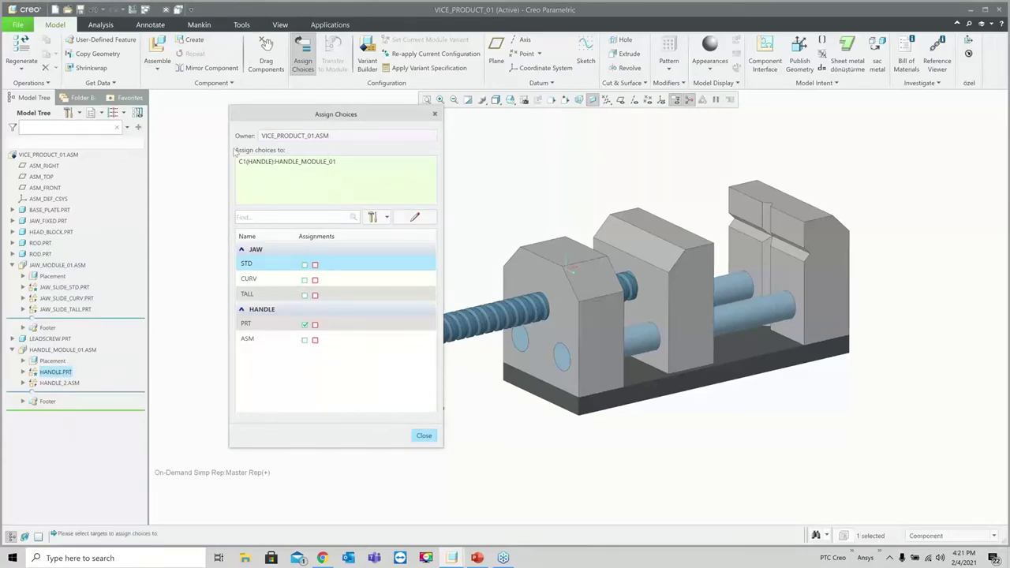
click(59, 383)
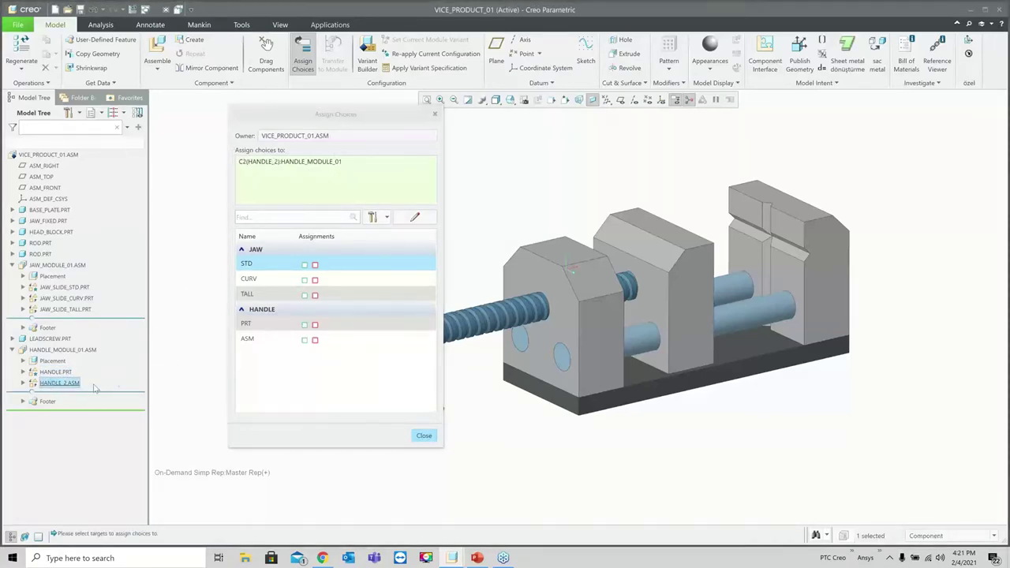
click(304, 342)
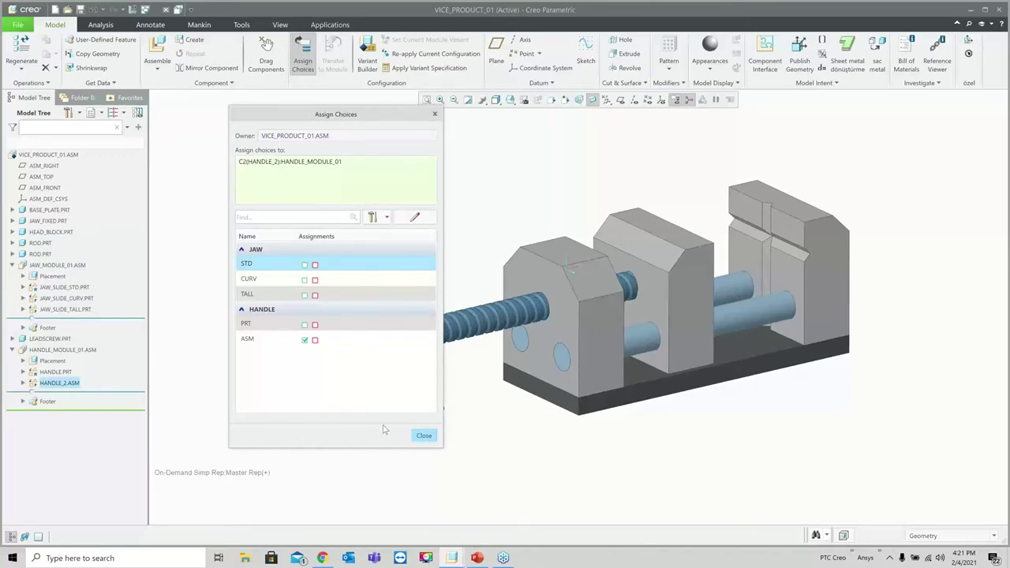
click(423, 436)
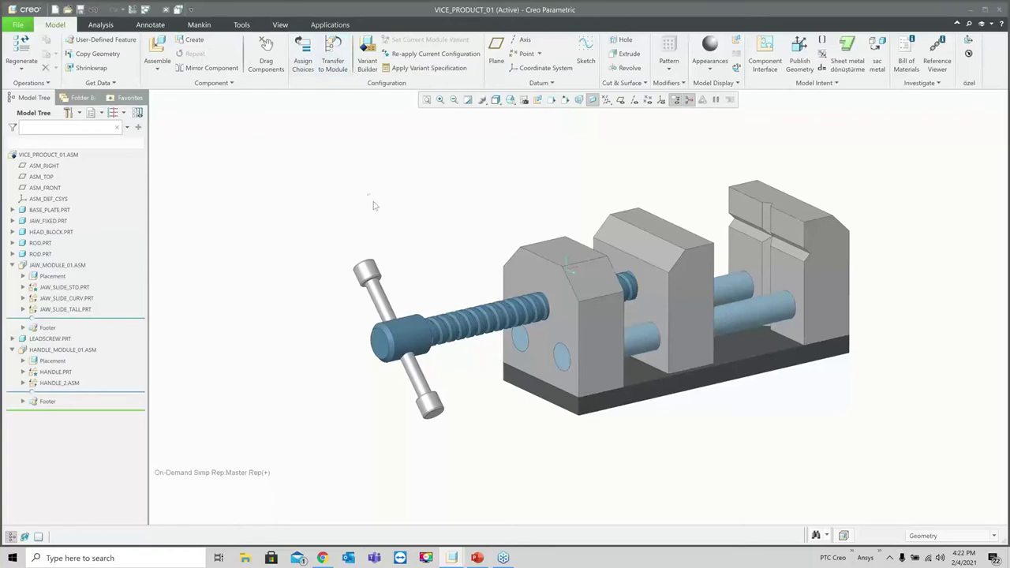
- Open the Variant Builder for the vice assembly, expand all options and widen the component name column of its model tree
middle_drag(417, 207, 419, 202)
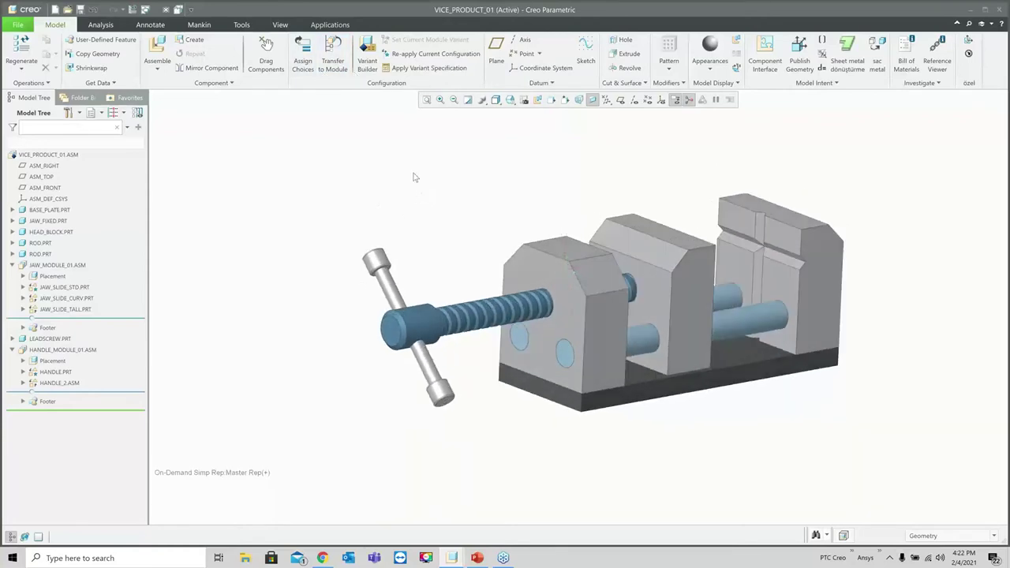
click(369, 62)
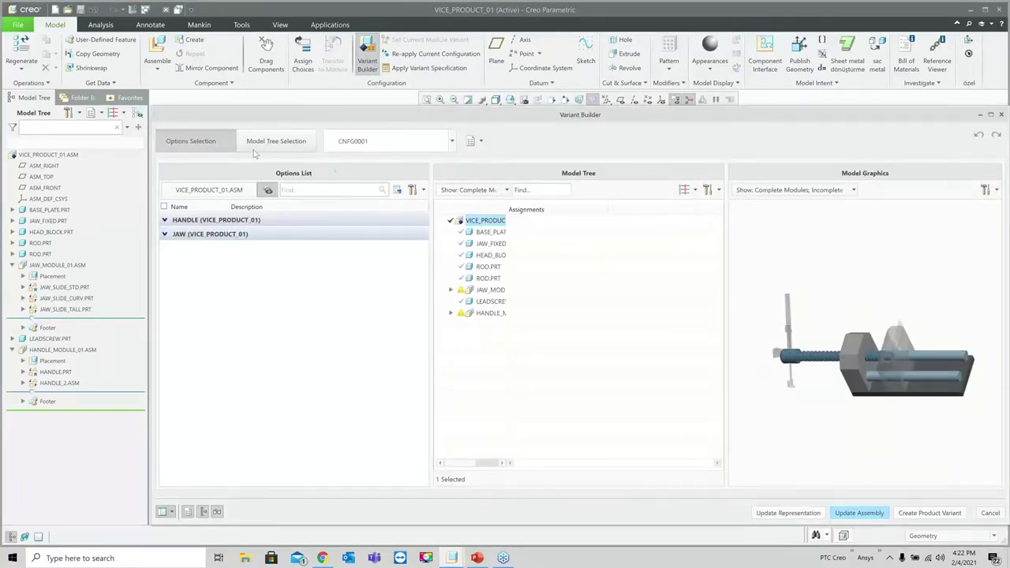
click(417, 190)
click(438, 256)
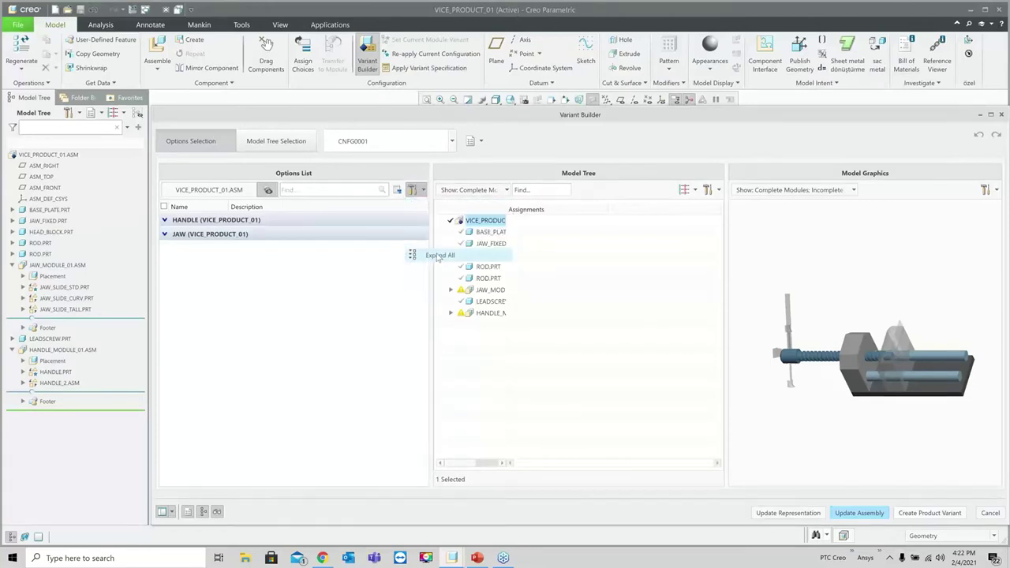
drag(505, 207, 581, 208)
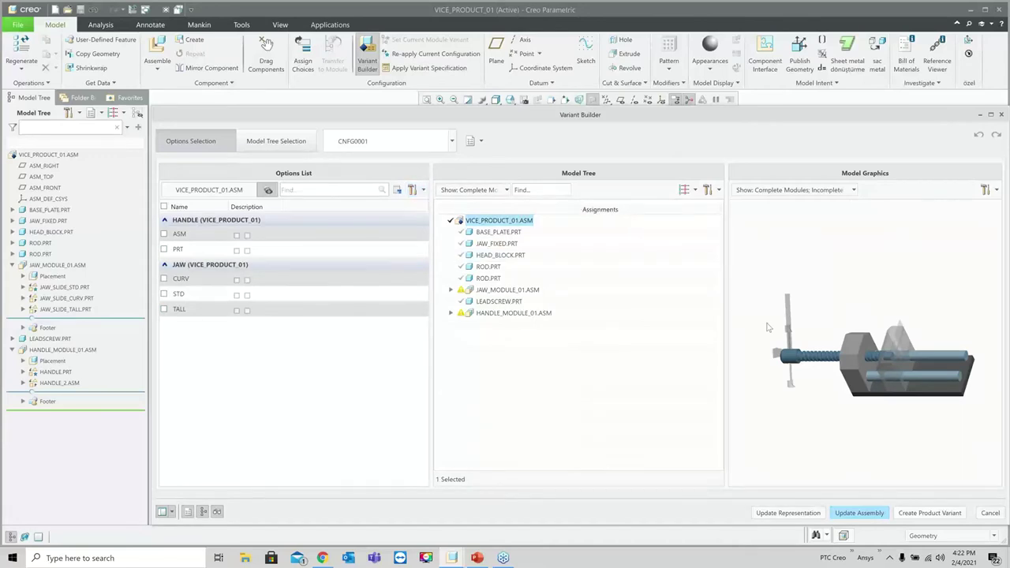
middle_drag(828, 326, 767, 306)
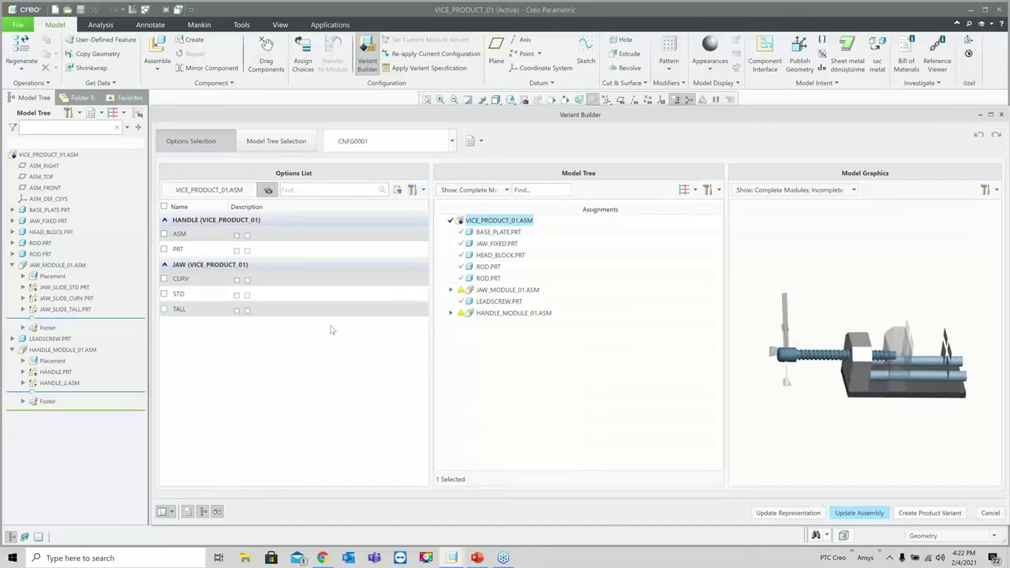
- Choose the PRT handle and TALL jaw for CNFG0001 and update the representation without saving the variant spec
click(164, 249)
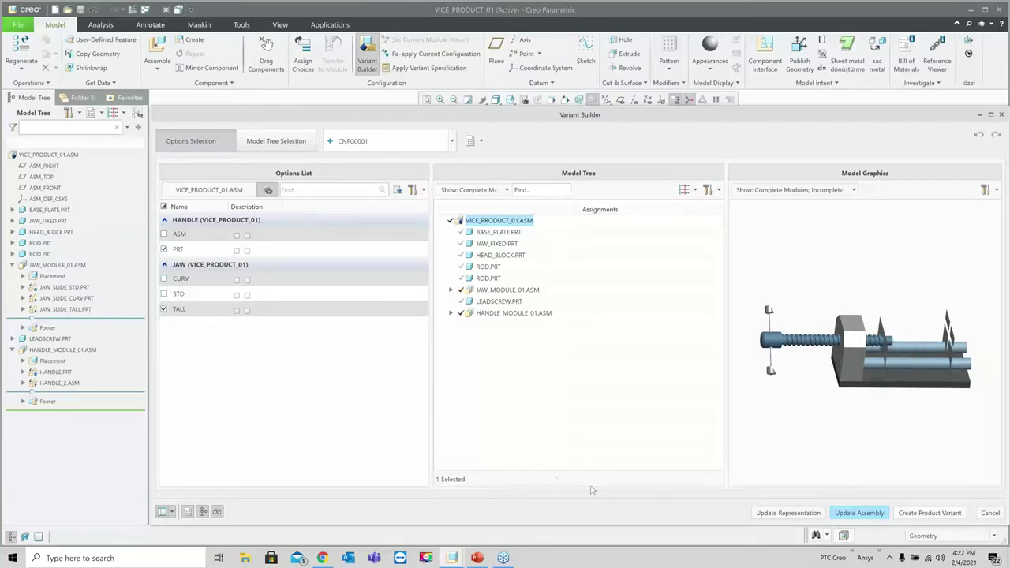
click(789, 514)
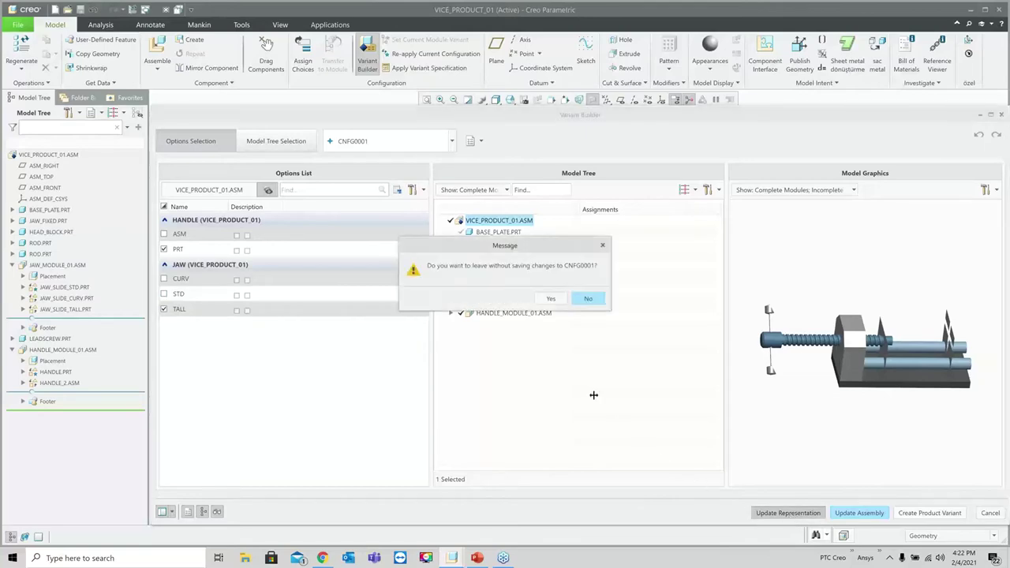
click(552, 299)
- Reopen the Variant Builder, choose the ASM handle and CURV jaw, and update the representation without saving the variant spec
mouse_move(558, 306)
middle_down()
mouse_move(535, 300)
mouse_move(556, 320)
mouse_move(539, 281)
middle_up()
scroll(549, 298, down, 3)
click(364, 55)
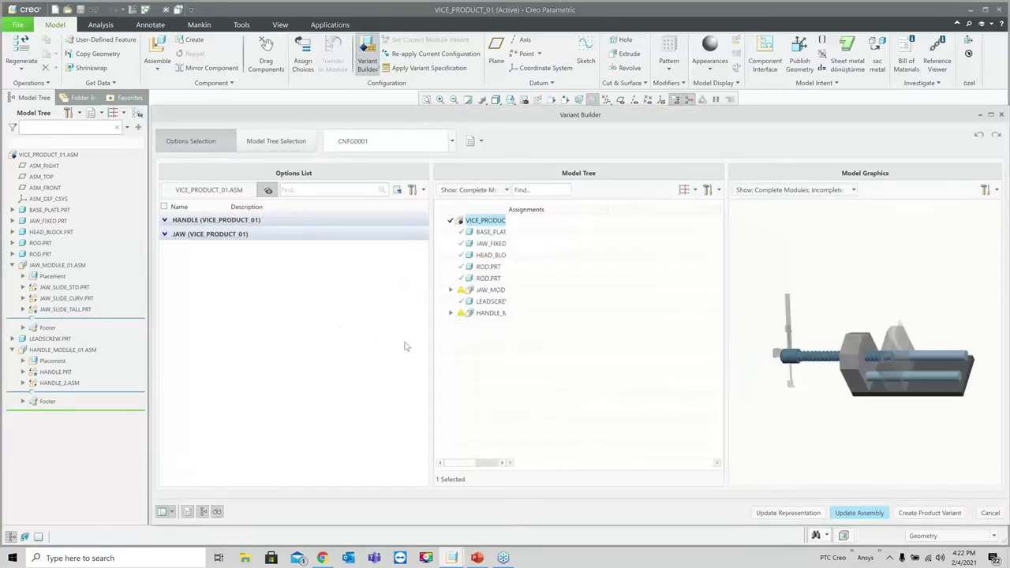
click(411, 190)
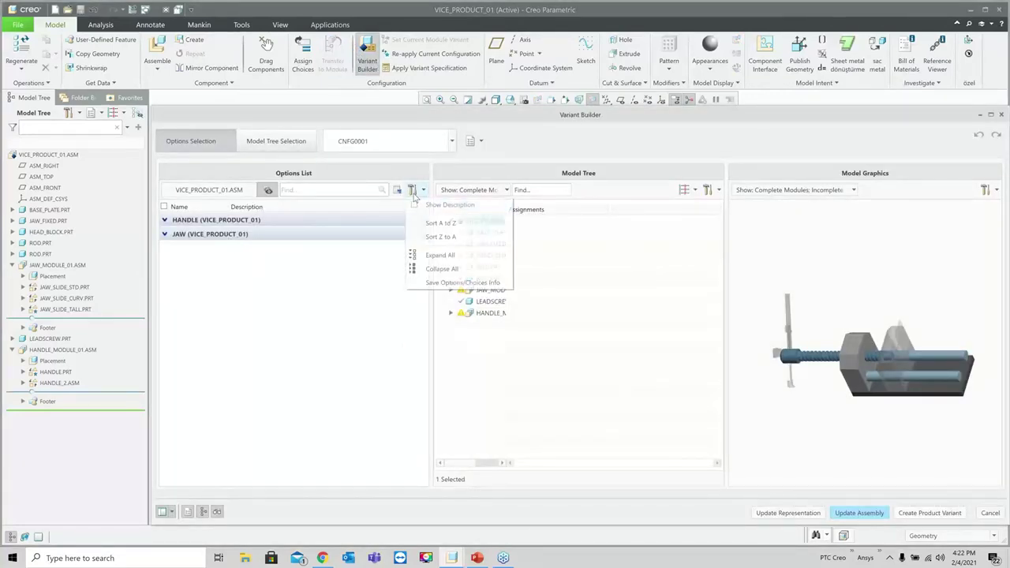
click(439, 254)
click(165, 234)
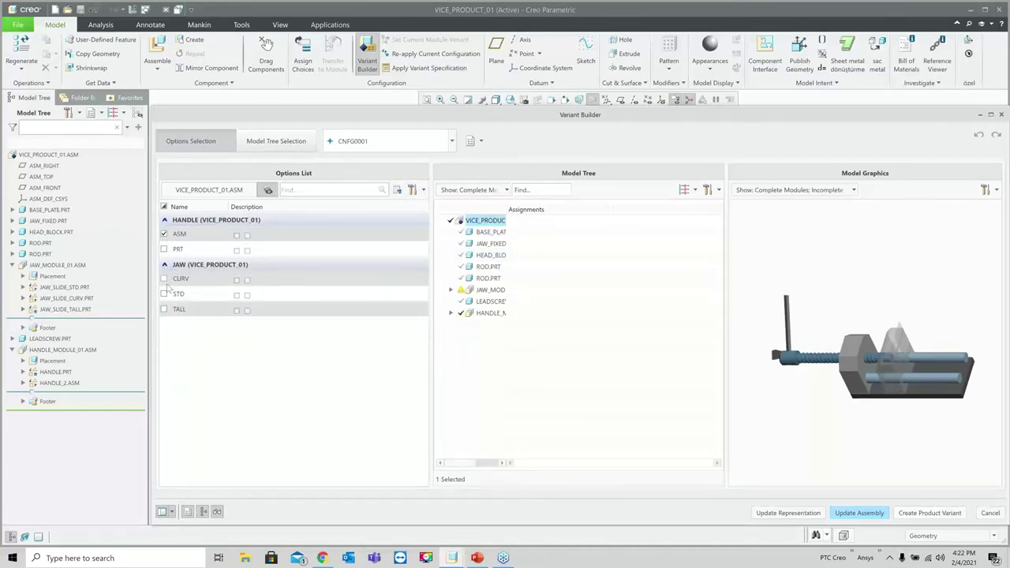
click(778, 518)
click(553, 295)
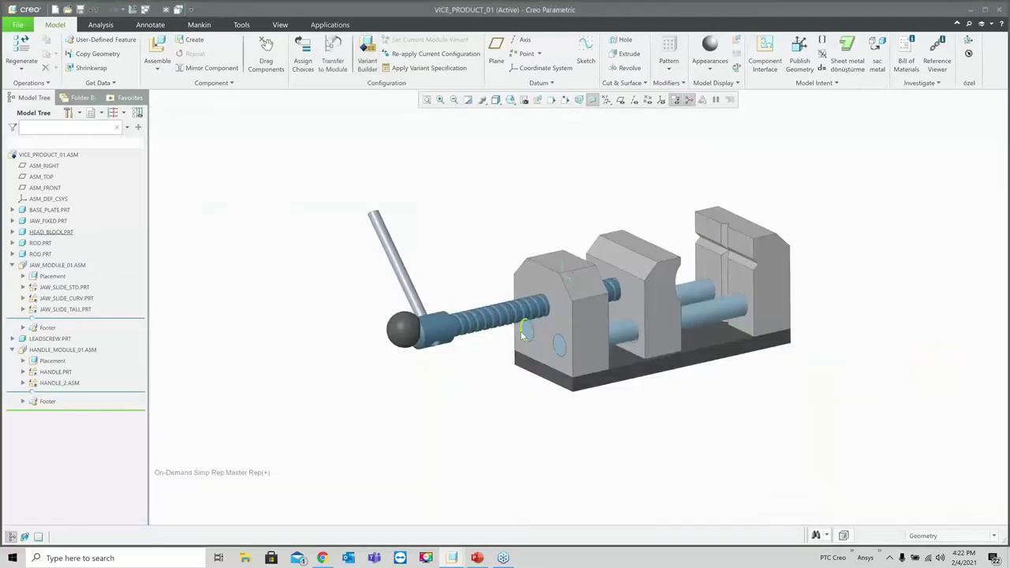
- Re-apply the current configuration to the vice assembly with All affected children included
click(437, 54)
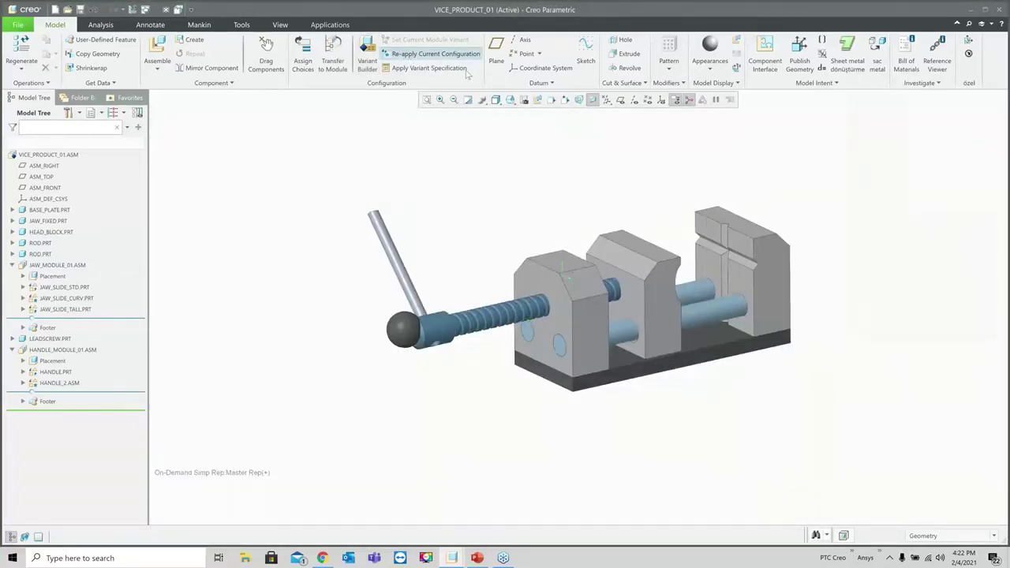
click(852, 139)
click(956, 201)
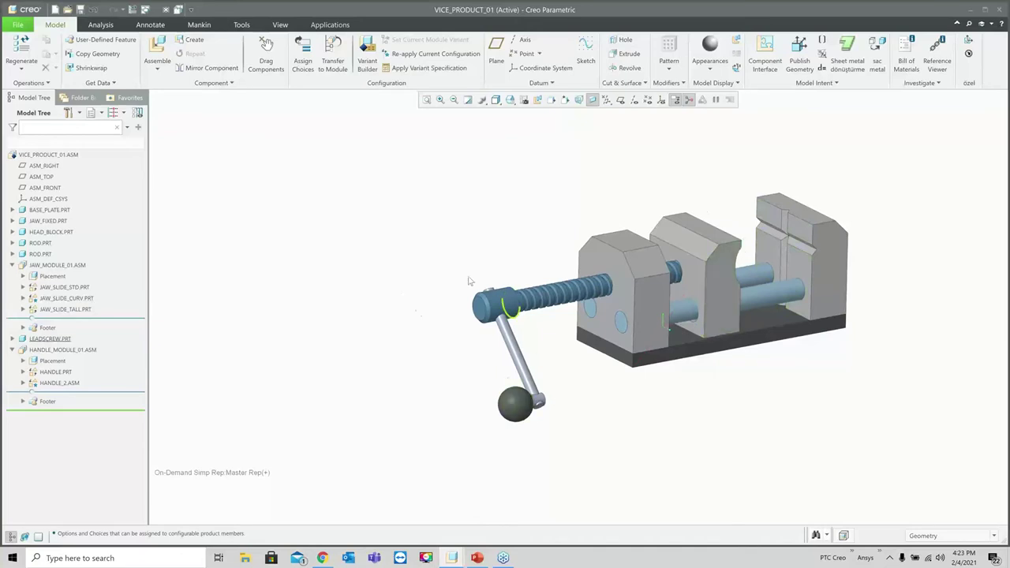
- Reopen the Variant Builder with all options expanded and start a new, empty variant spec
mouse_move(506, 284)
middle_down()
mouse_move(452, 304)
mouse_move(558, 278)
mouse_move(543, 273)
mouse_move(587, 283)
middle_up()
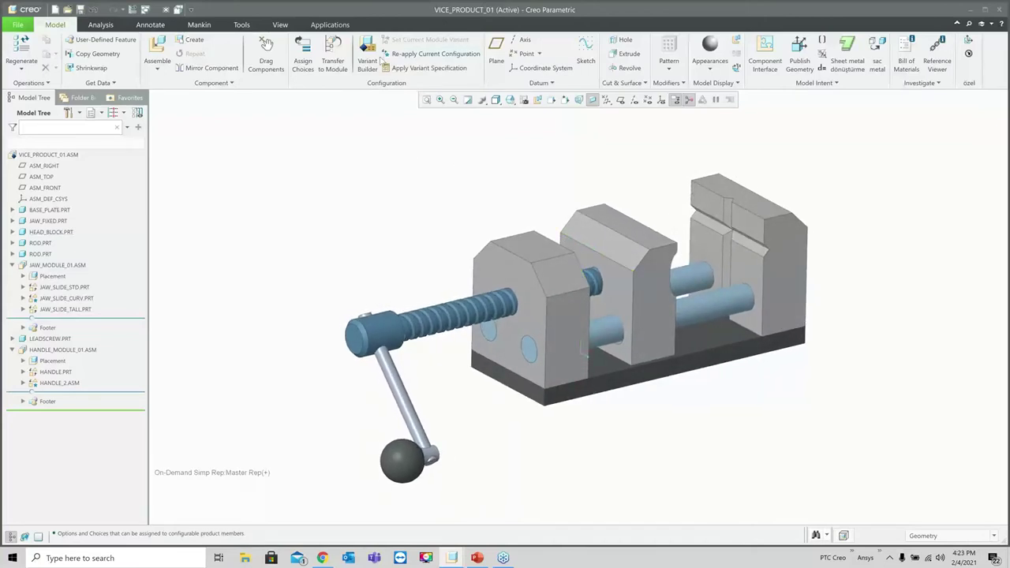
click(368, 56)
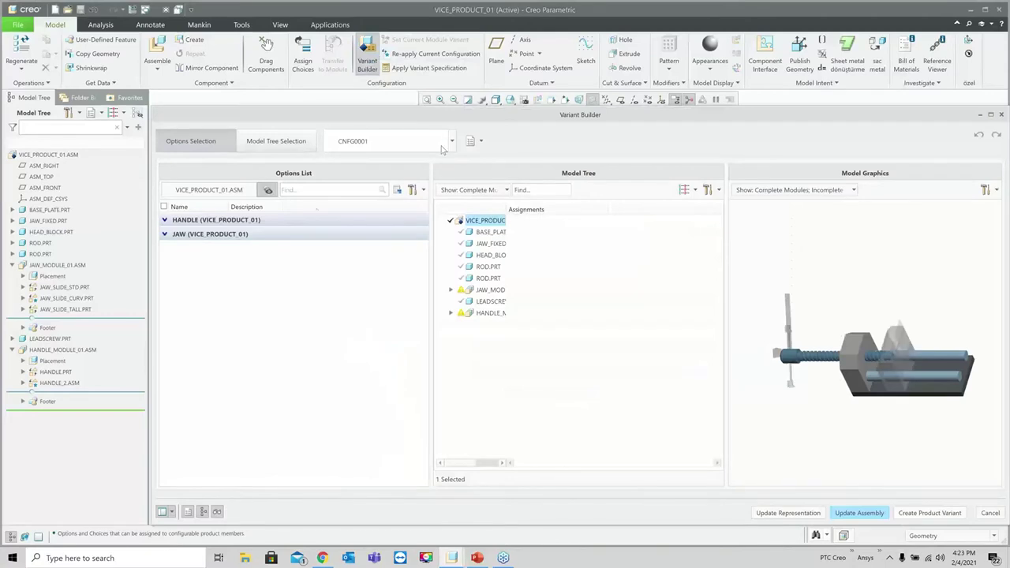
click(414, 190)
click(436, 255)
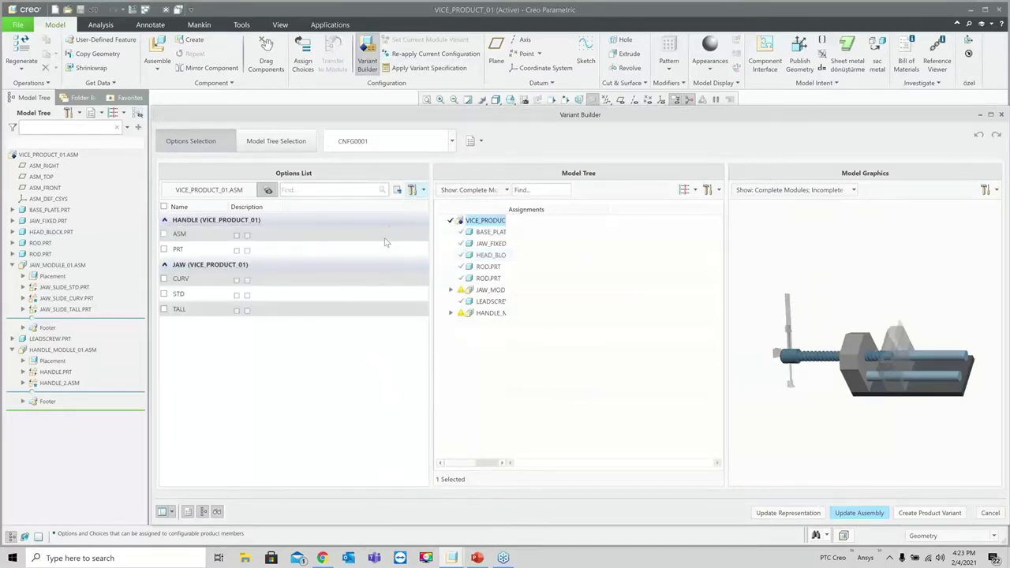
click(479, 142)
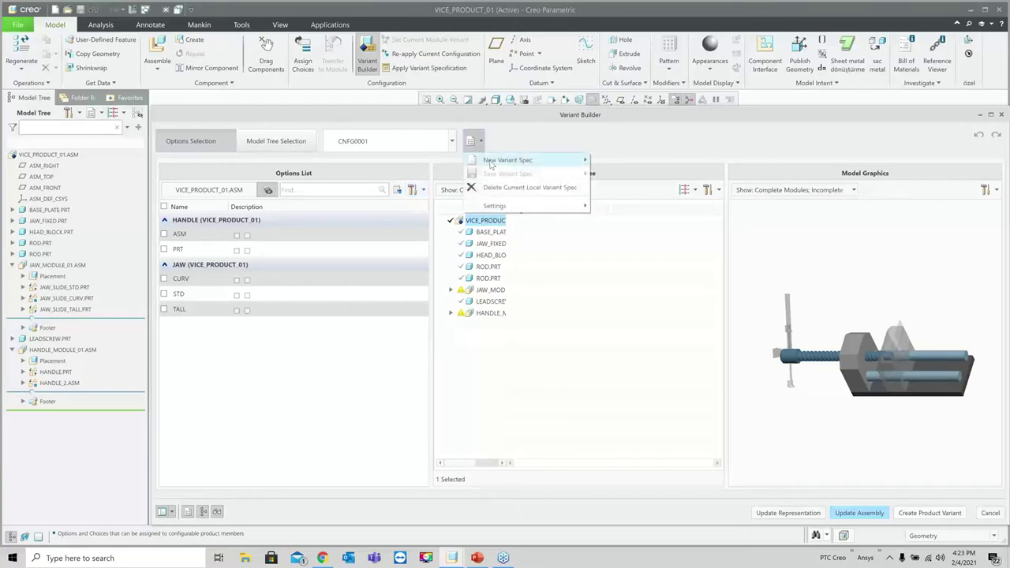
mouse_move(497, 163)
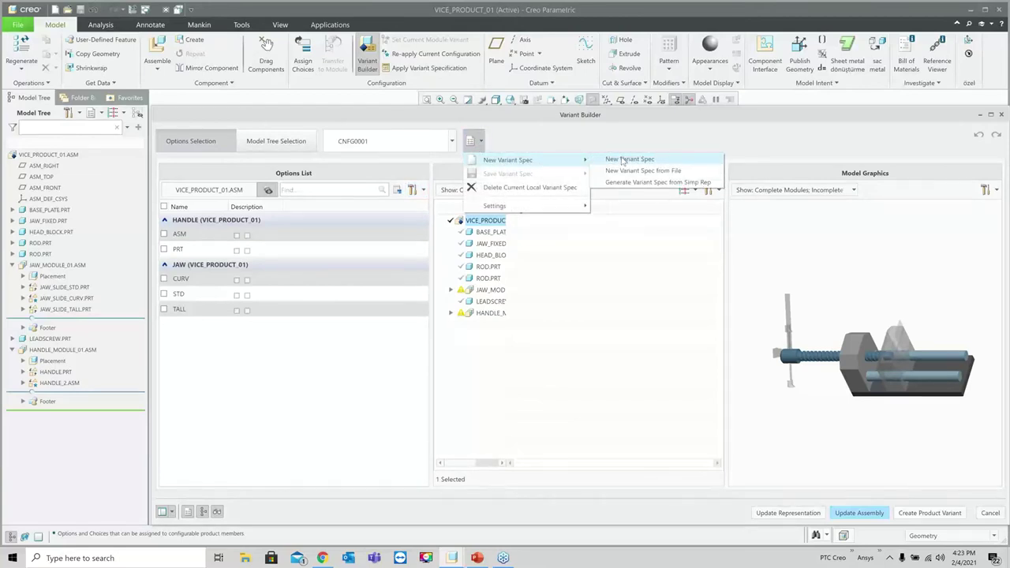
click(623, 159)
double_click(422, 145)
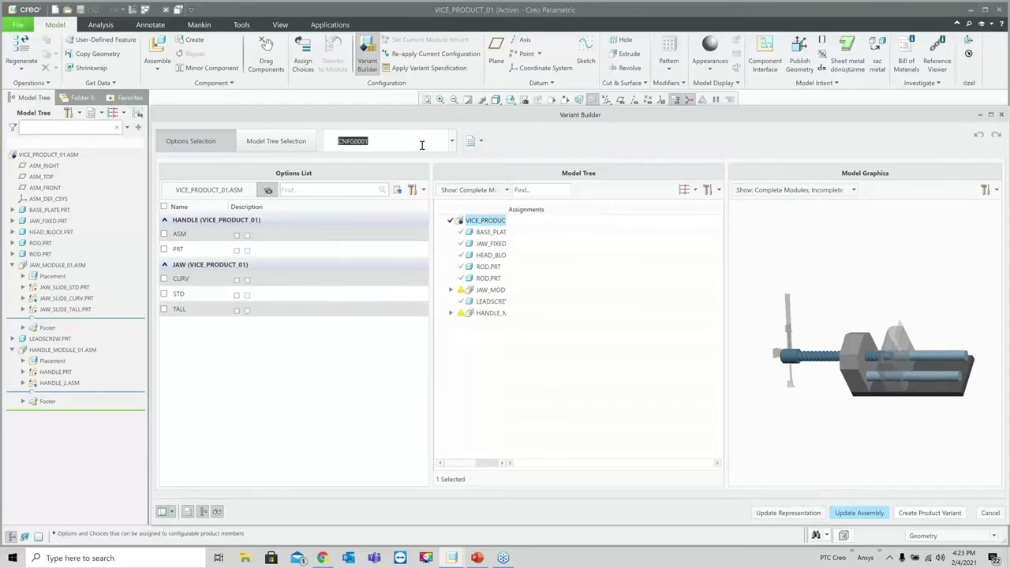
- Set the handle to PRT and the jaw to TALL, and update the representation without saving the variant spec
click(164, 249)
click(164, 308)
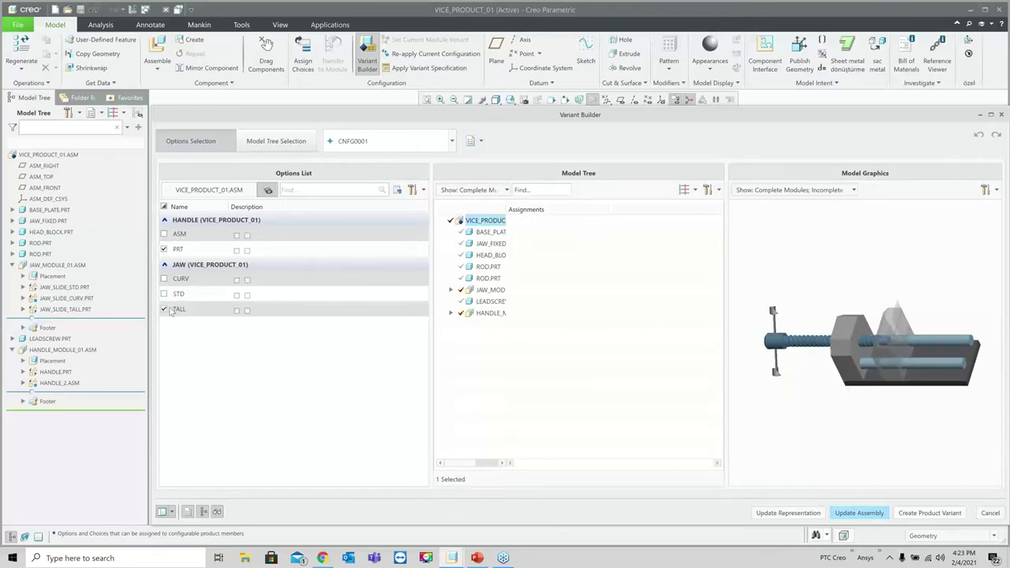
click(800, 513)
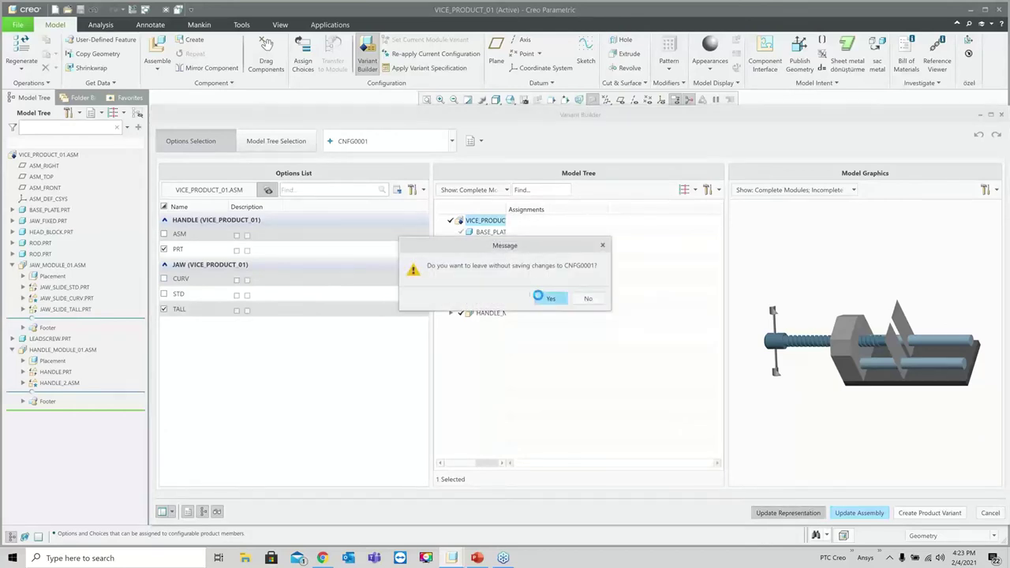
click(546, 297)
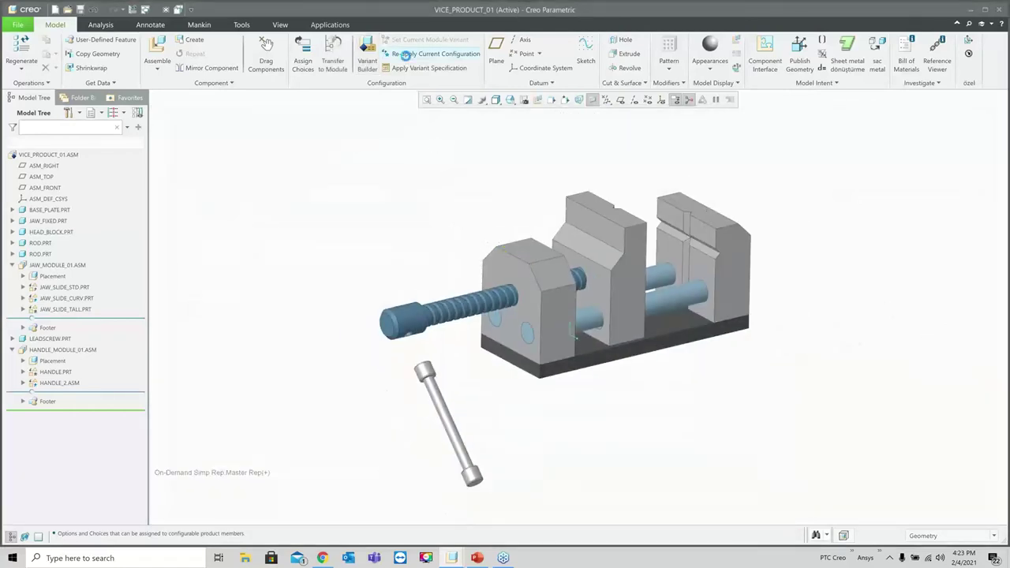
- Re-apply the current configuration for All affected children so the handle is placed on the leadscrew
click(426, 54)
click(852, 138)
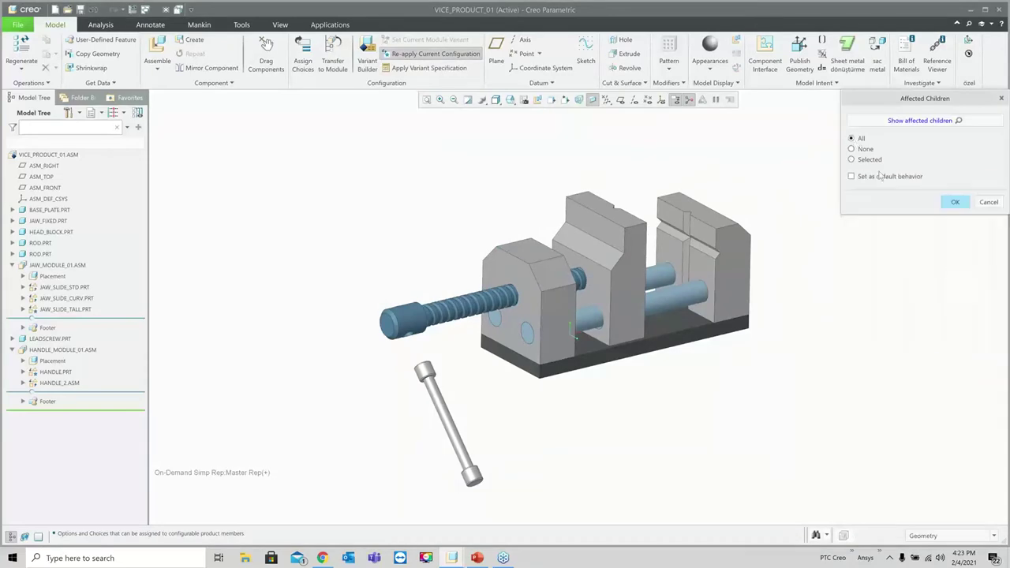
click(954, 203)
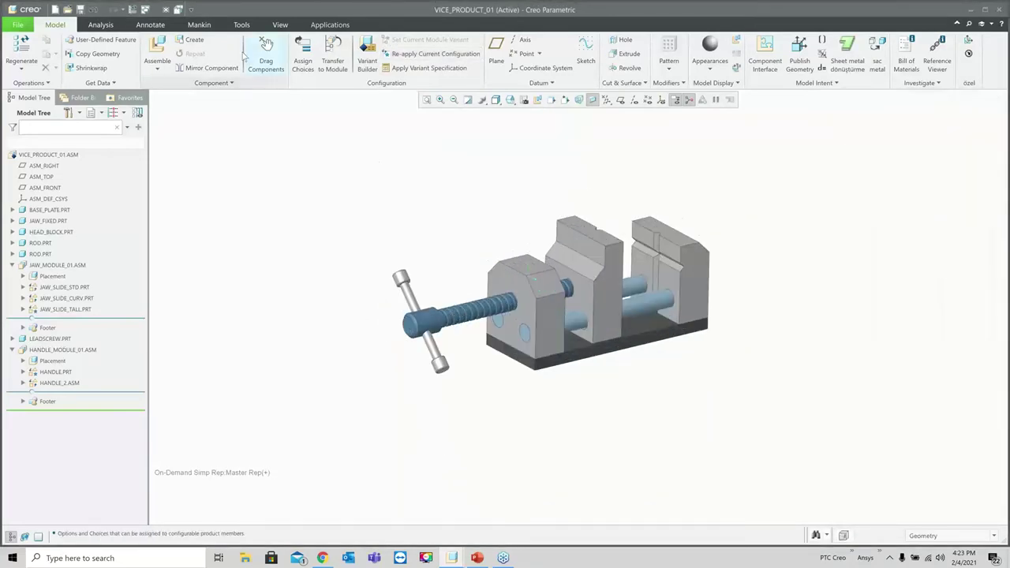
- Reopen the Variant Builder, expand the HANDLE and JAW options, and choose the PRT handle with the CURV jaw
click(367, 55)
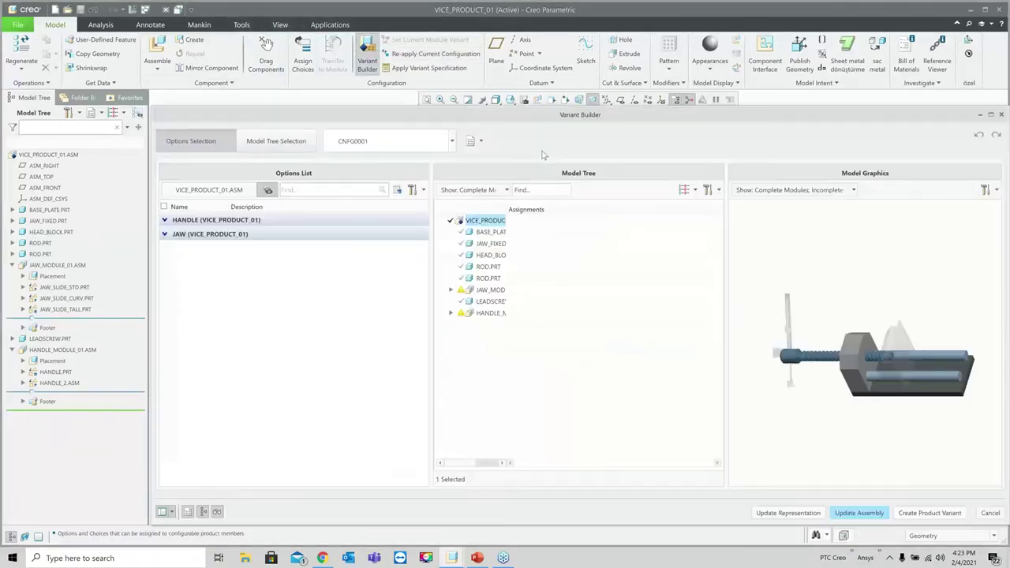
click(446, 141)
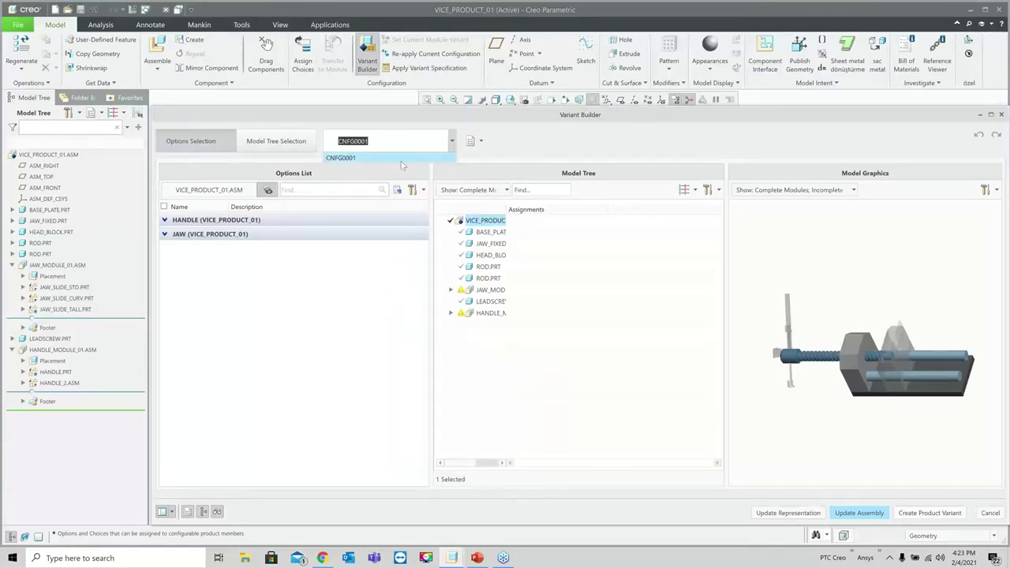
click(165, 220)
click(165, 265)
click(164, 248)
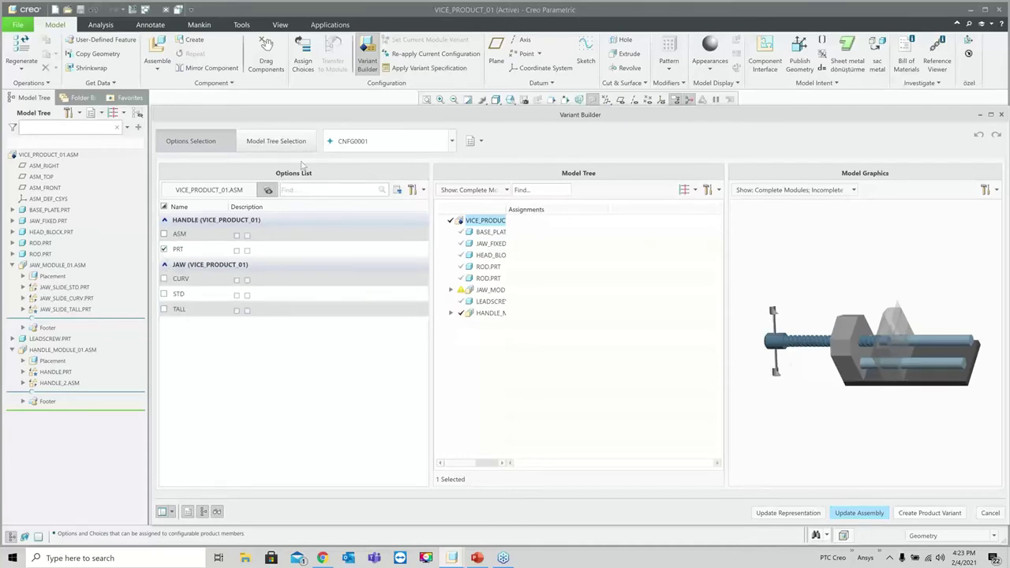
click(448, 142)
click(164, 279)
- Save the variant spec CNFG0001 to the assembly
click(474, 140)
mouse_move(502, 178)
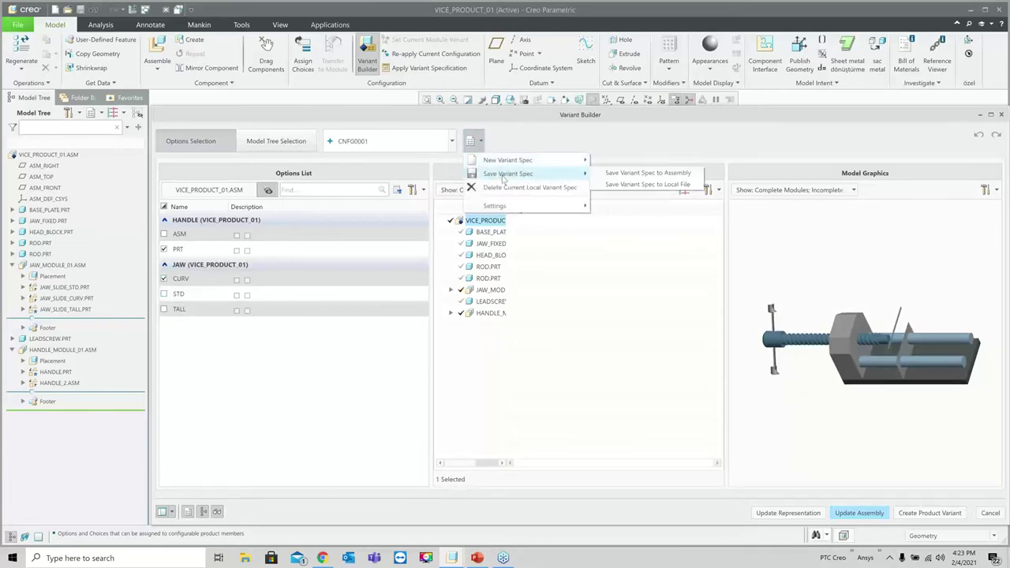
click(625, 174)
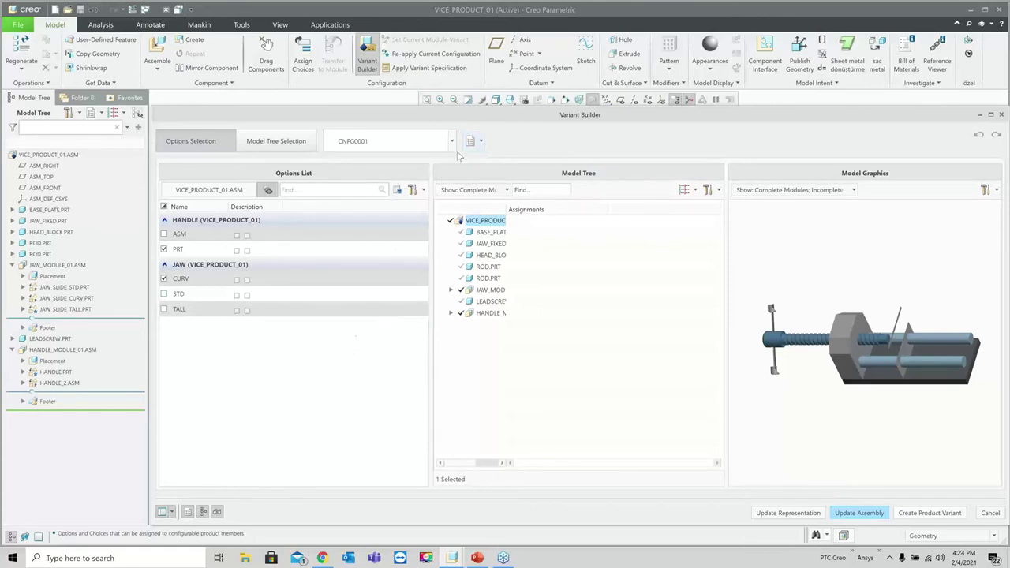
- Create a new variant spec with the ASM handle and the TALL jaw, and save it to the assembly
click(471, 141)
mouse_move(591, 161)
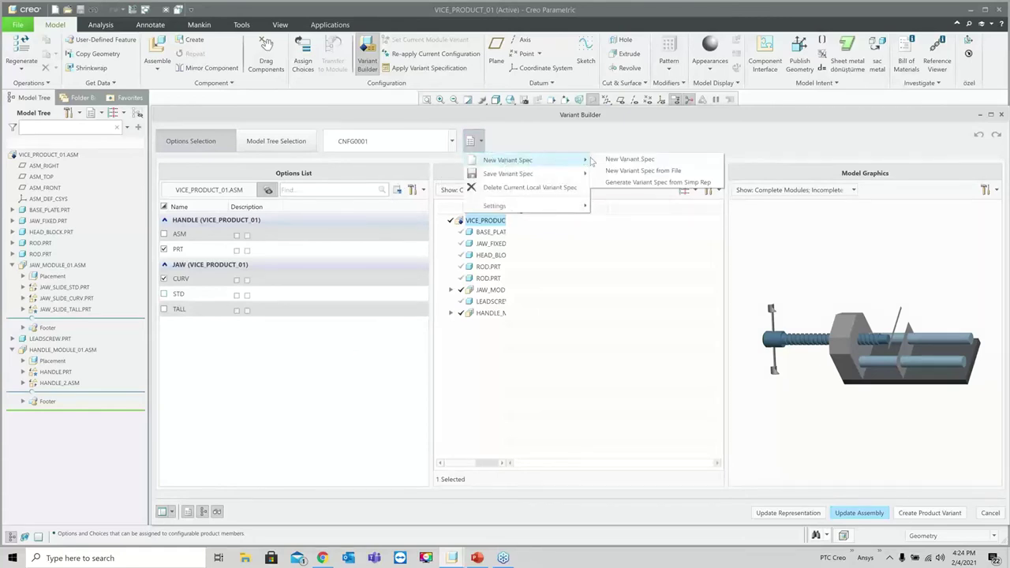
click(624, 159)
click(165, 235)
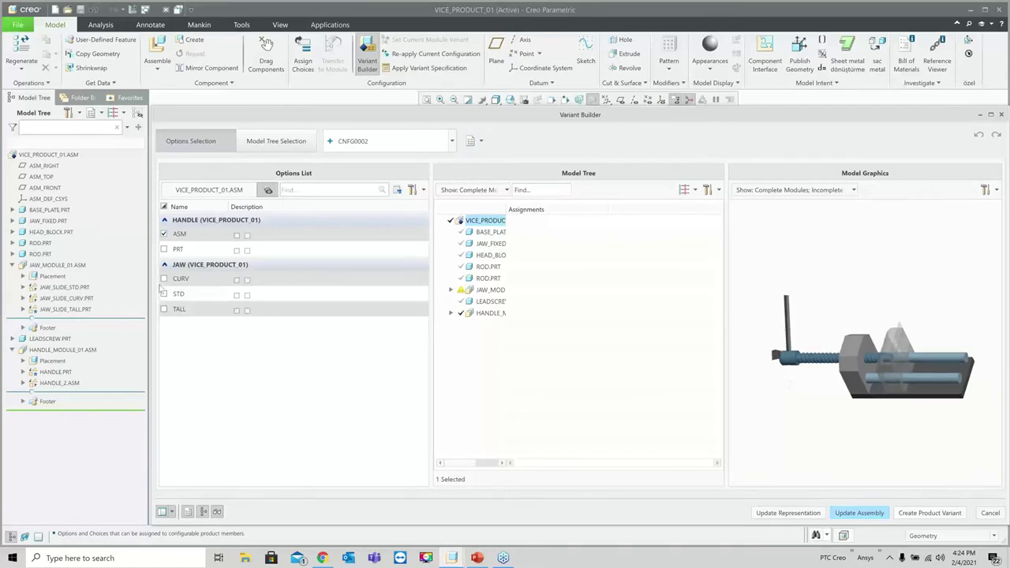
click(165, 309)
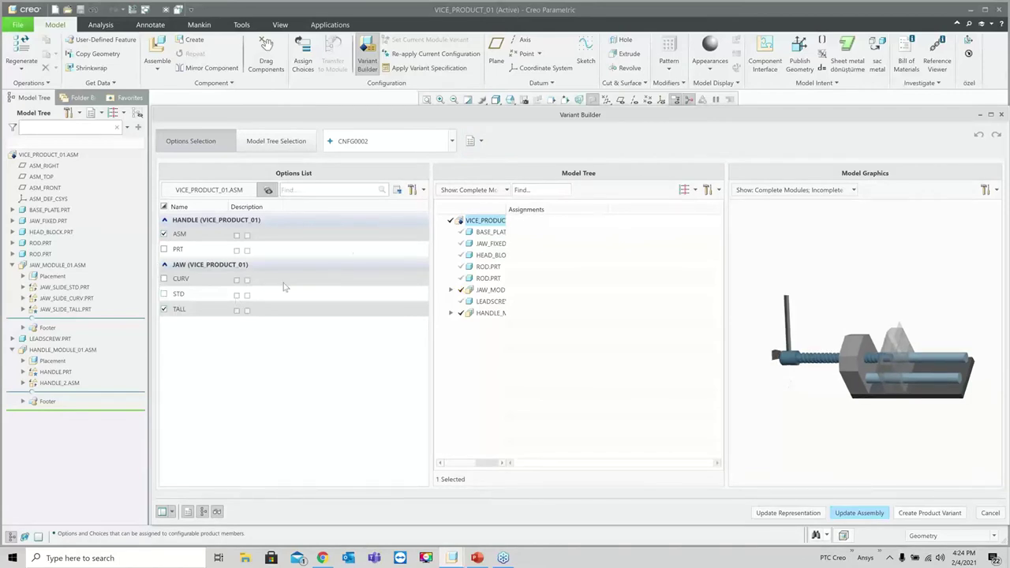
click(481, 141)
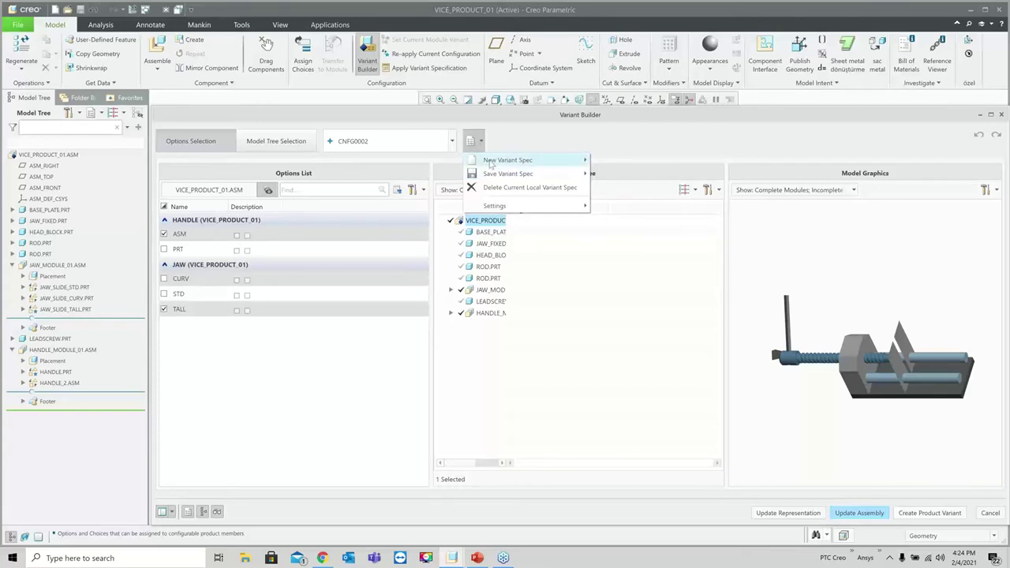
mouse_move(566, 170)
click(628, 174)
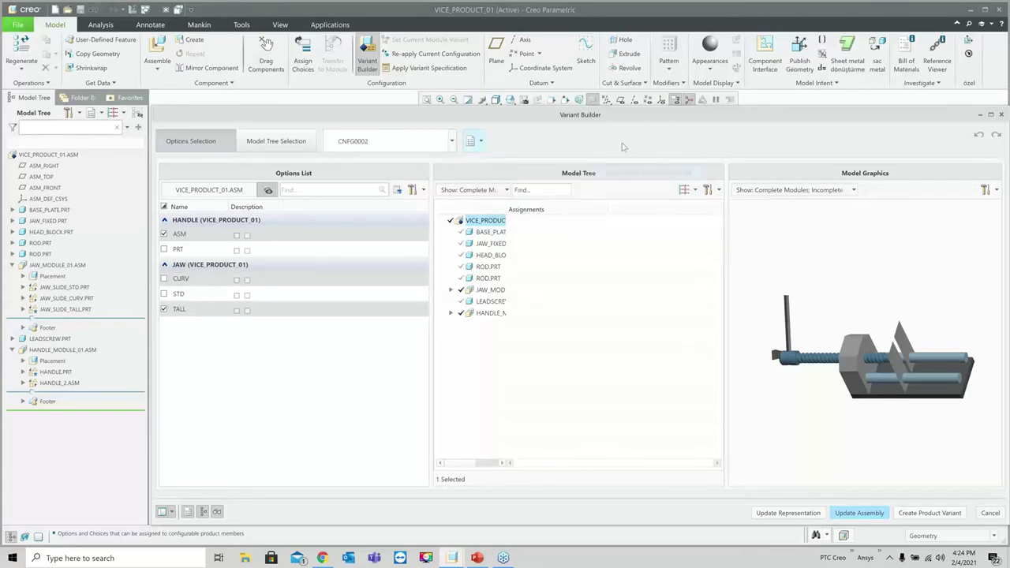
- Create another variant spec with the ASM handle and the STD jaw, and save it to the assembly
click(481, 141)
mouse_move(553, 161)
click(615, 160)
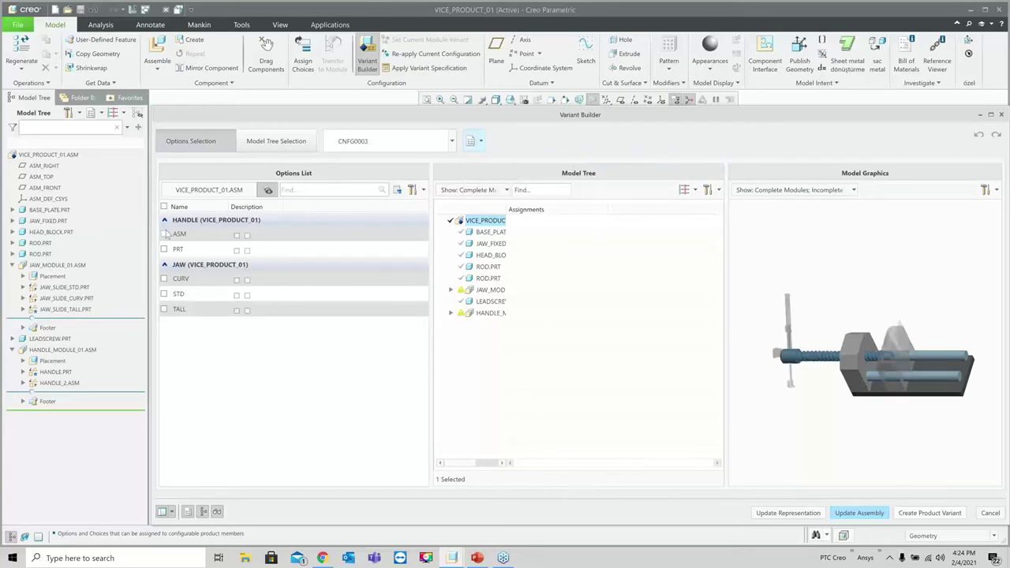
click(164, 294)
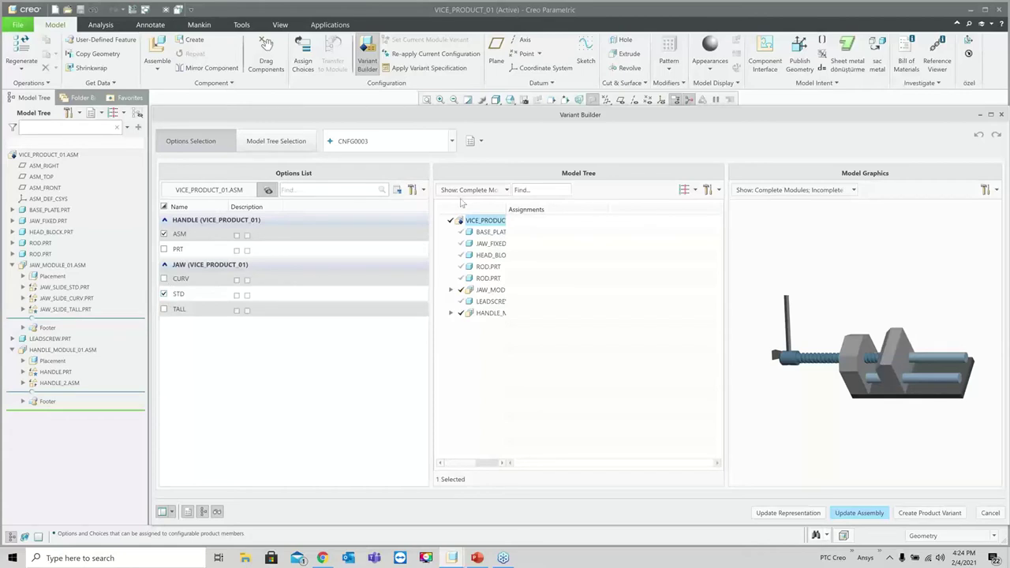
click(472, 141)
mouse_move(537, 173)
click(647, 172)
- Create a further variant spec with the PRT handle and the TALL jaw, and save it to the assembly
click(471, 145)
mouse_move(509, 161)
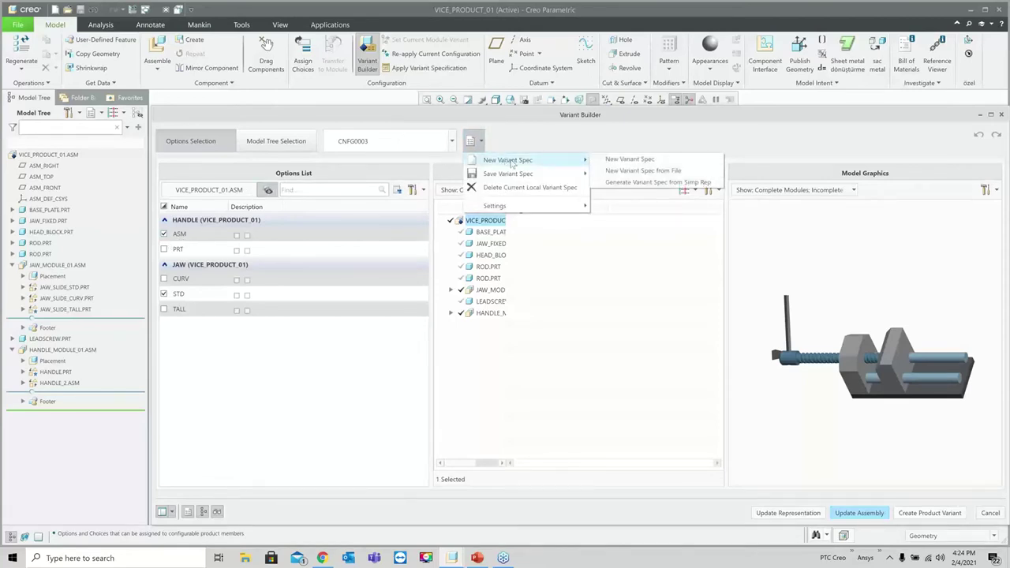
click(612, 160)
click(164, 248)
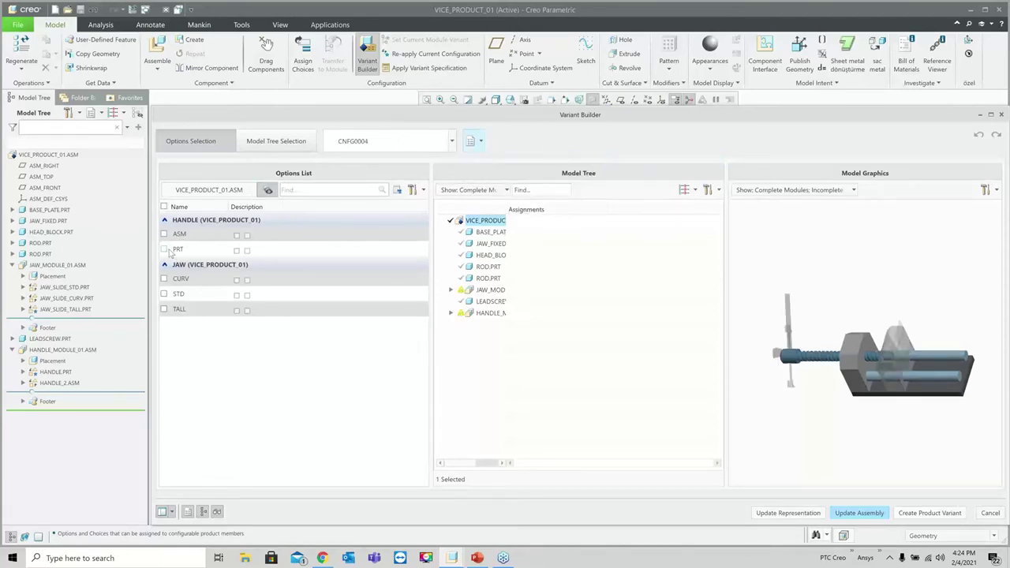
click(164, 309)
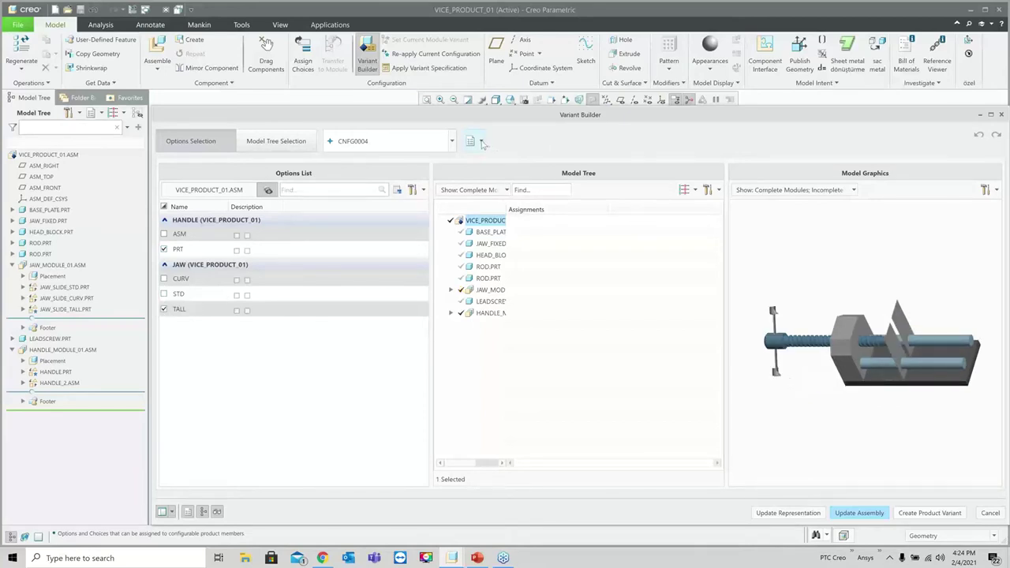
click(478, 142)
mouse_move(493, 177)
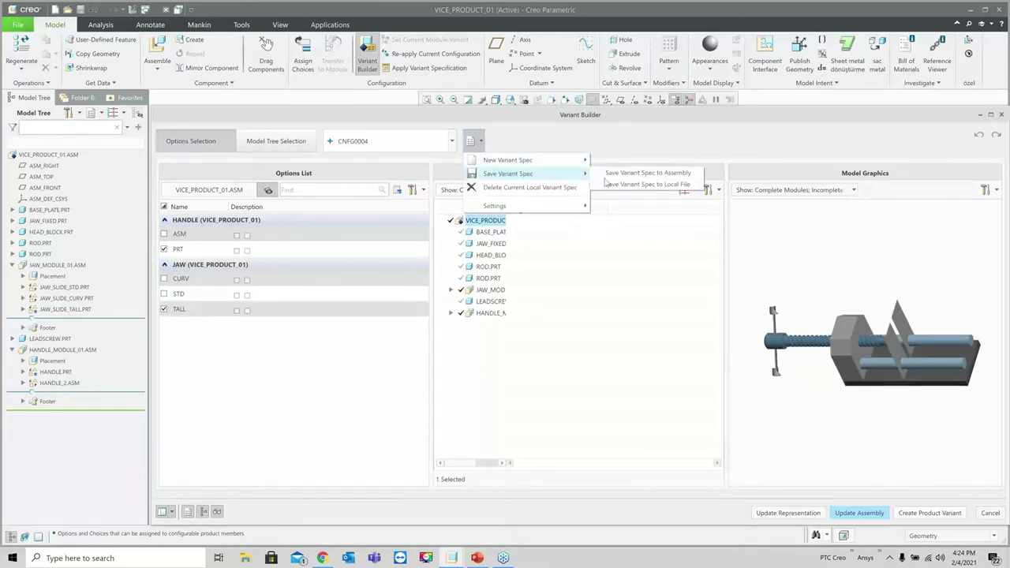
click(620, 175)
- Review the choices stored in the saved variant specs CNFG0001, CNFG0002 and CNFG0003
click(451, 141)
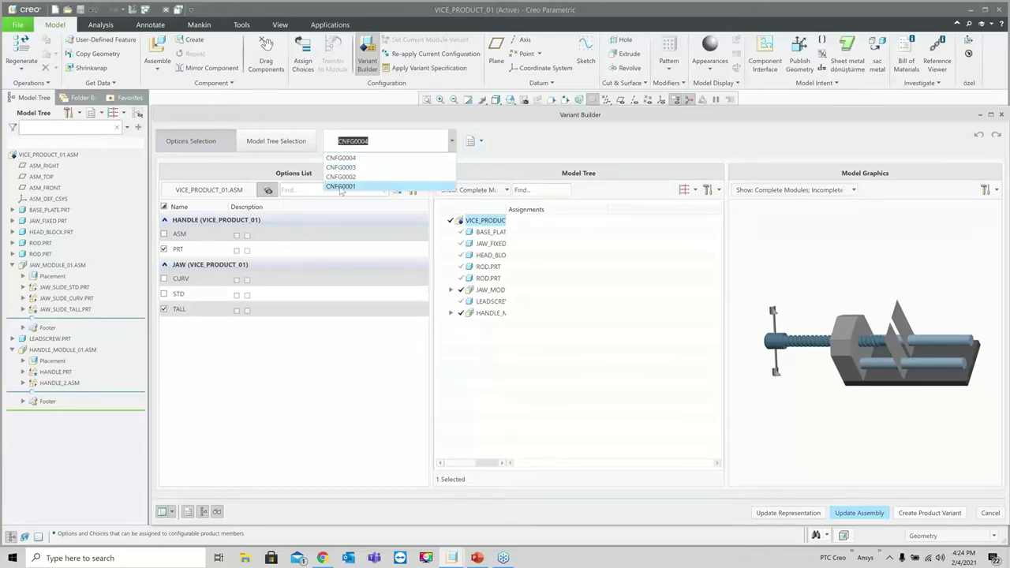
click(341, 186)
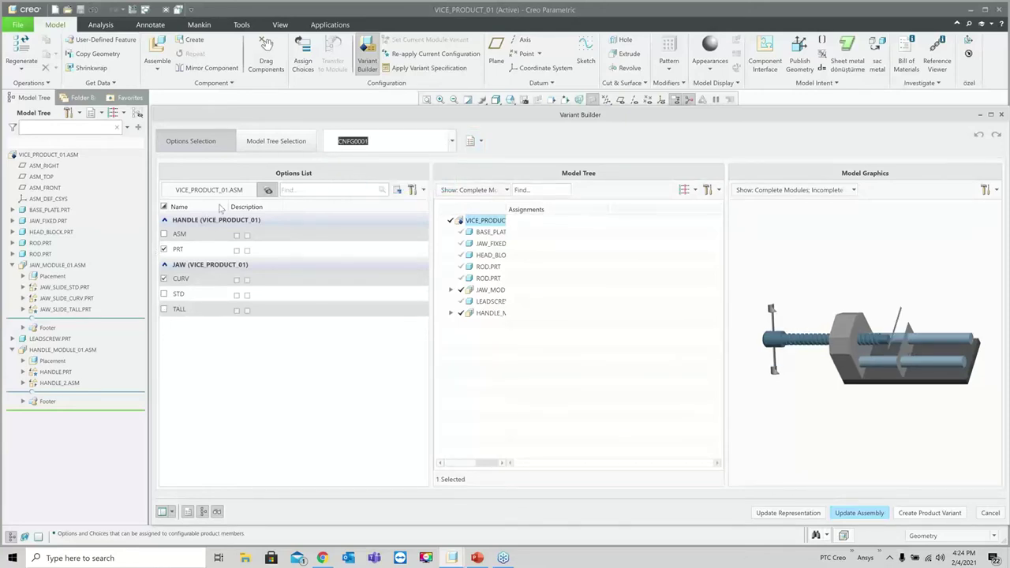
click(452, 141)
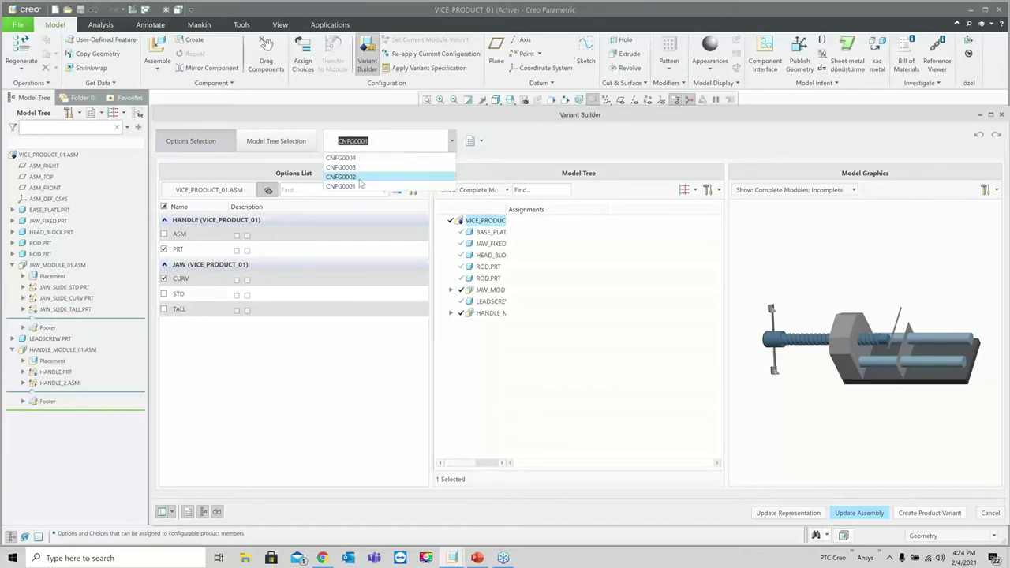
click(356, 178)
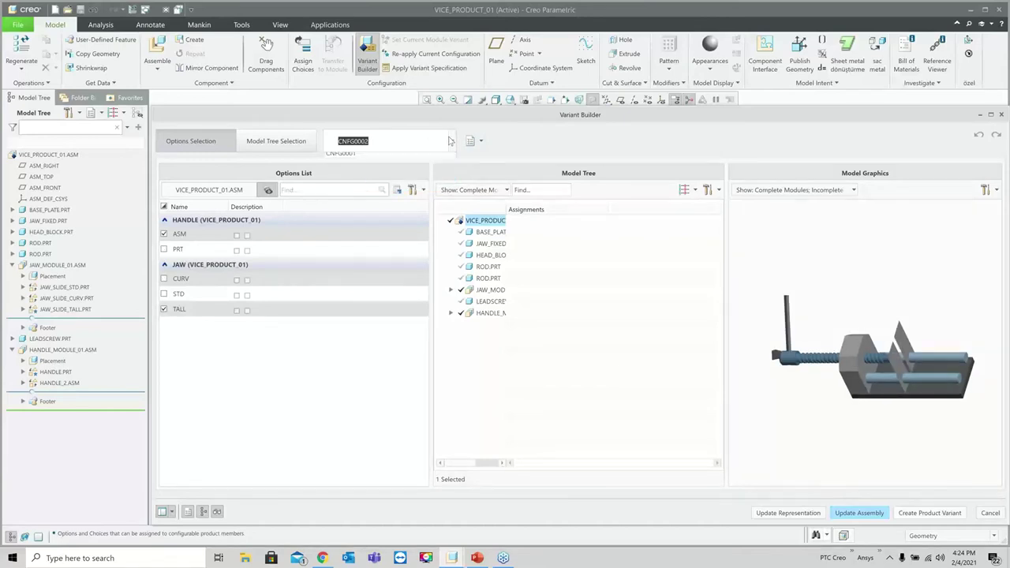
click(451, 140)
click(374, 171)
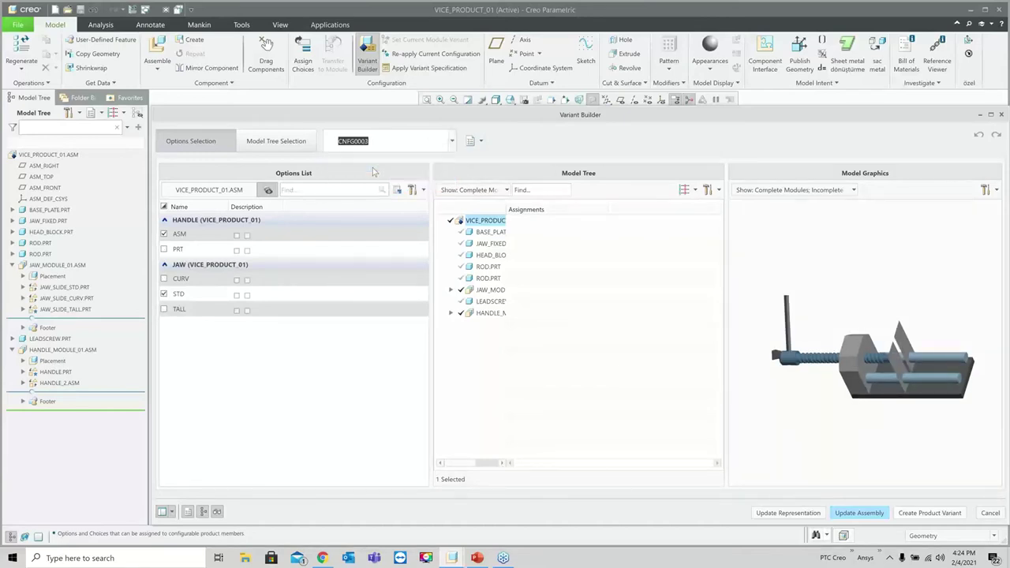
- Load the variant spec CNFG0004 and update the assembly's representation with it
click(452, 142)
click(408, 161)
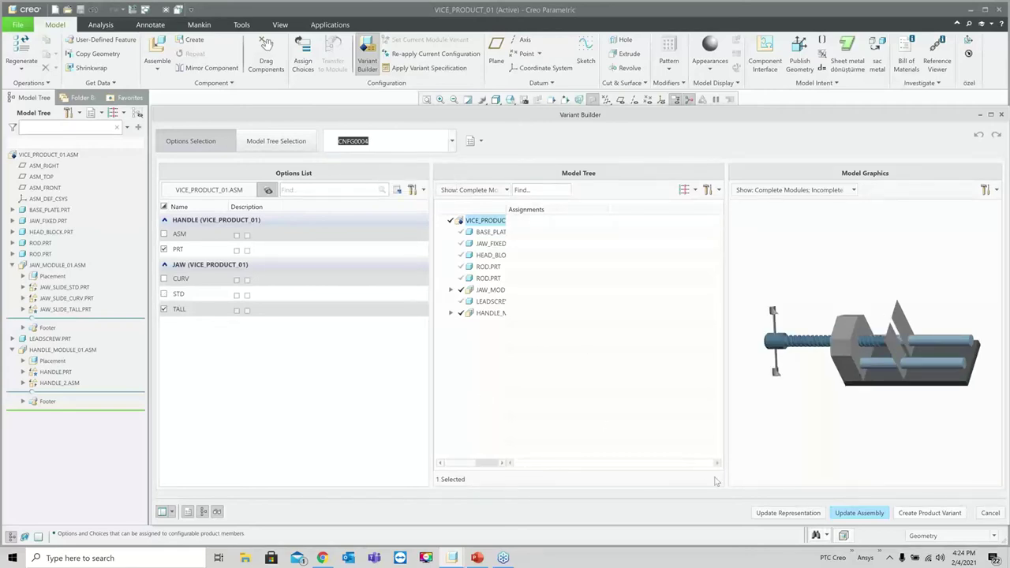
click(788, 513)
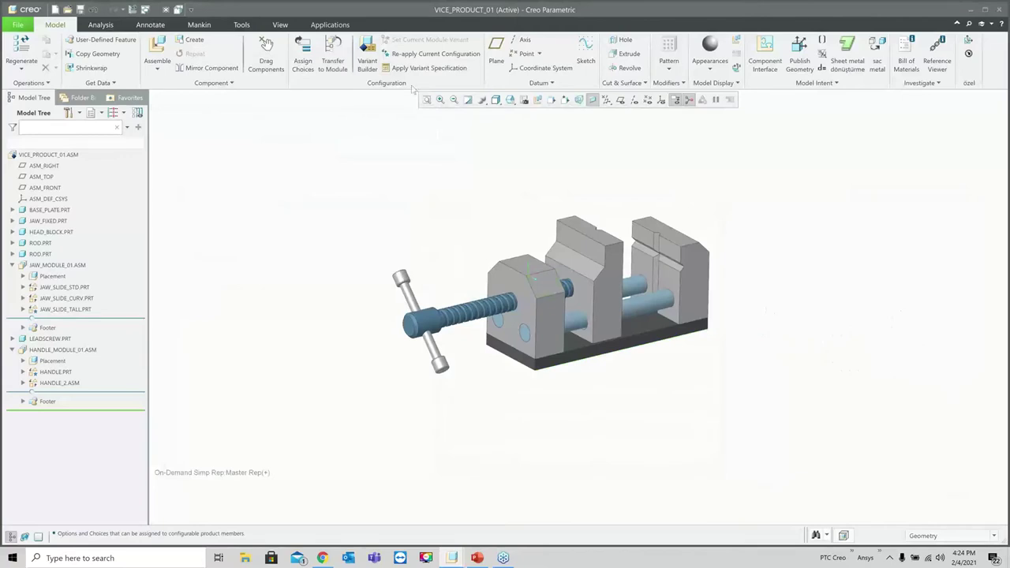
- Re-apply the current configuration to the vice assembly for All affected children
click(412, 53)
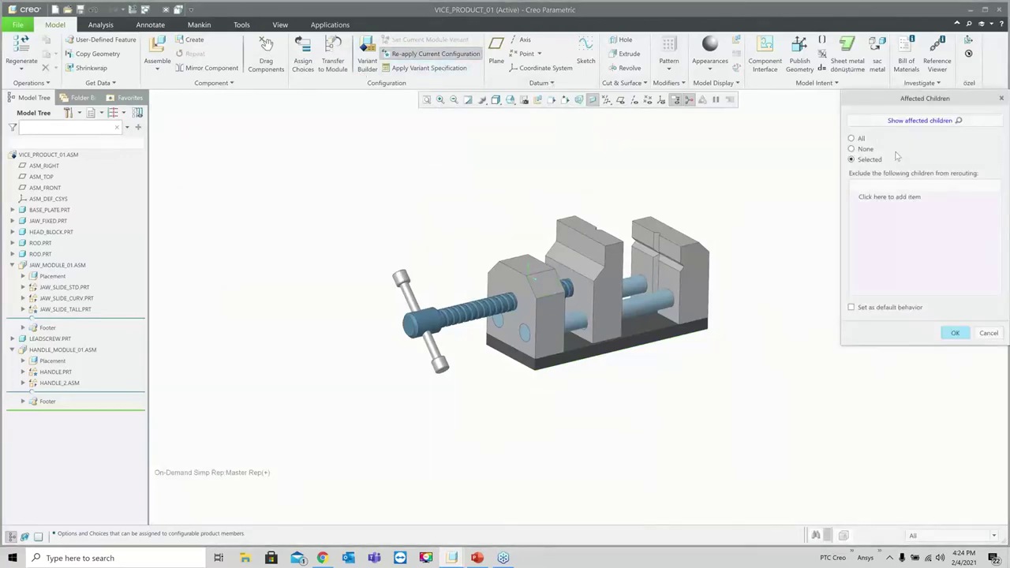
click(852, 139)
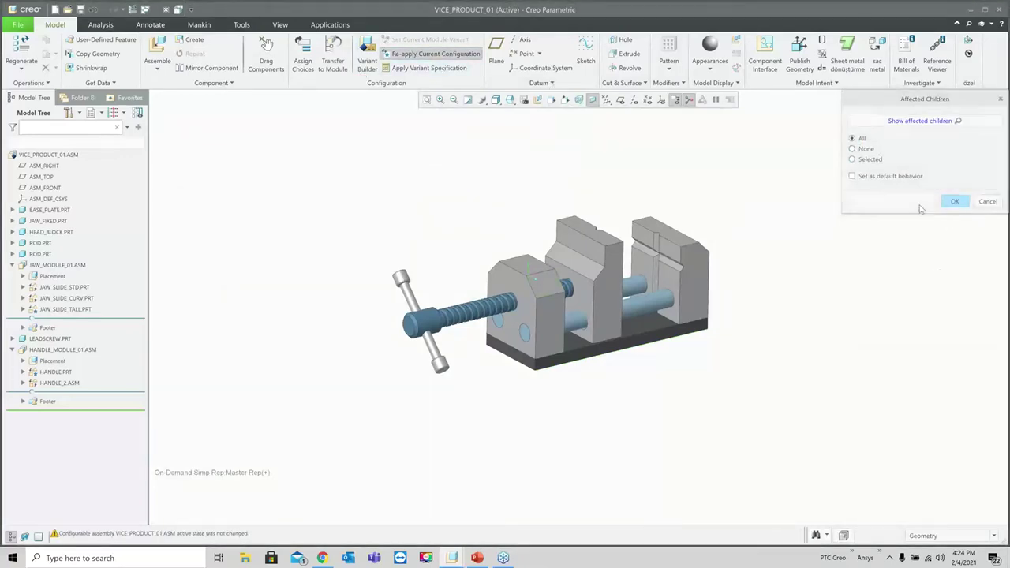
click(953, 202)
scroll(536, 284, down, 4)
scroll(595, 238, up, 3)
middle_drag(595, 239, 455, 198)
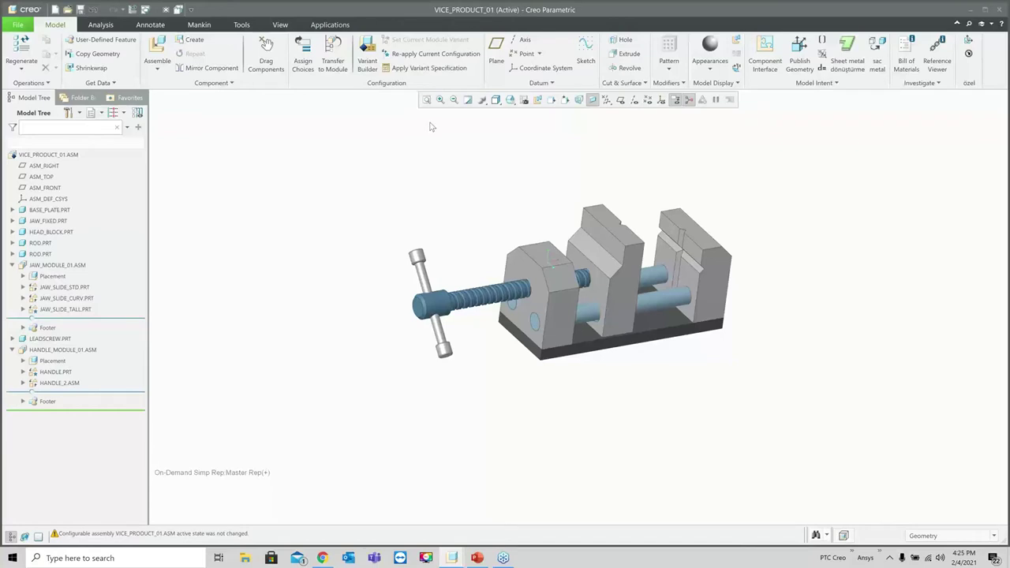
- Reopen the Variant Builder, widen the model tree's name column, and expand all choices in the options list
click(367, 55)
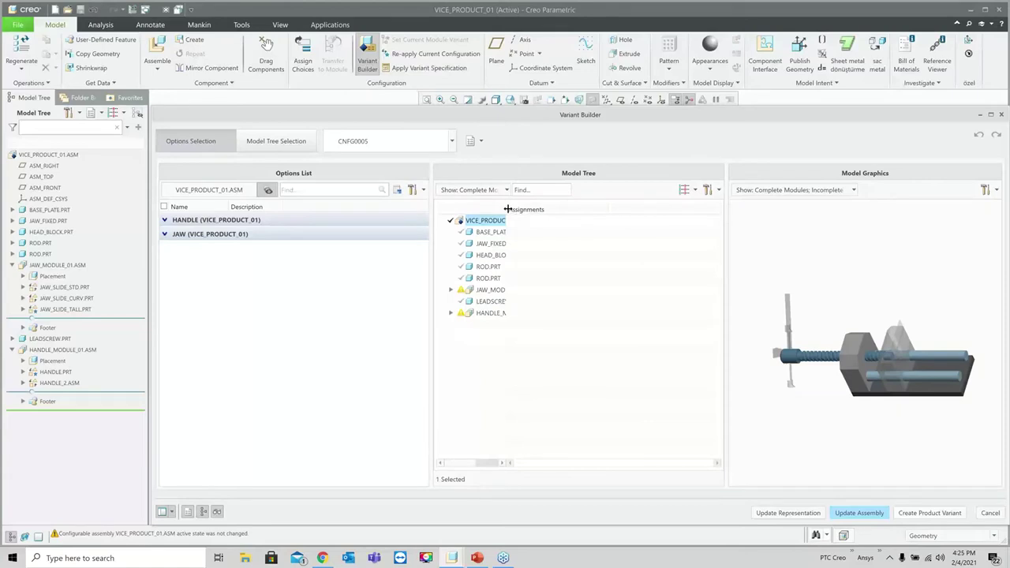
drag(508, 210, 611, 229)
click(412, 190)
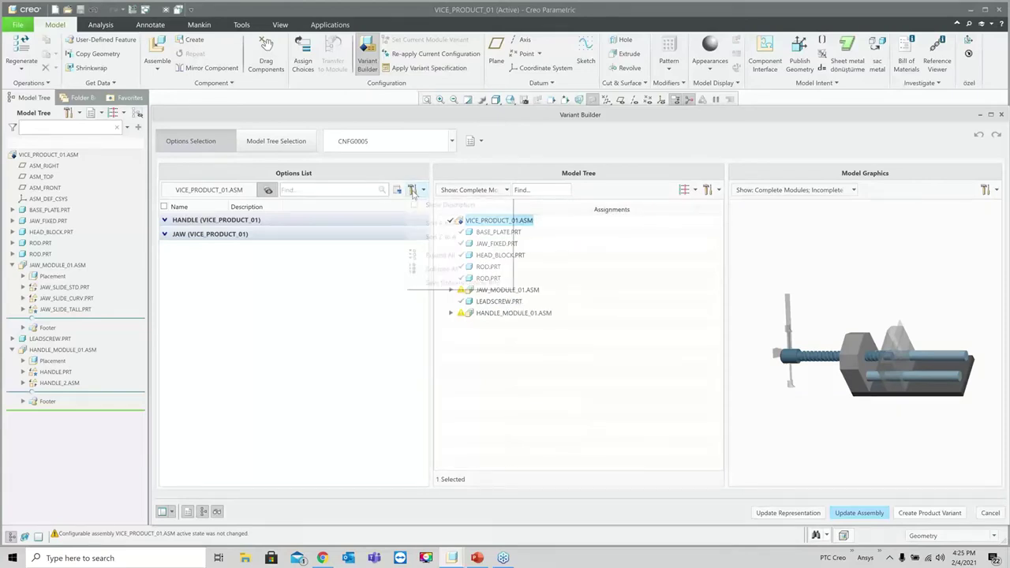
click(438, 256)
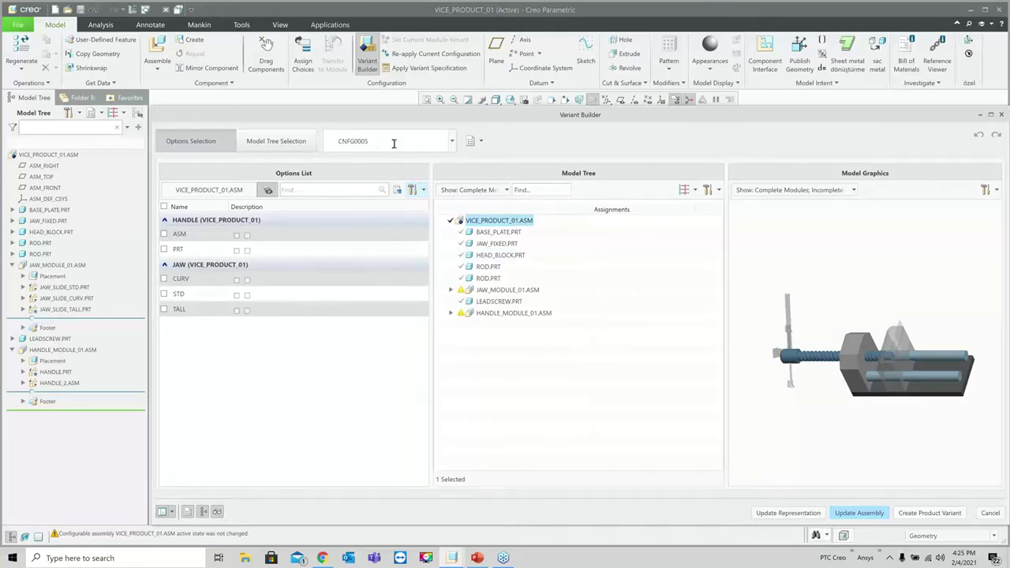
- Create a product variant named VICE_PRODUCT_01_NEW from the variant spec CNFG0004, using the suffix _NEW for other levels
click(446, 141)
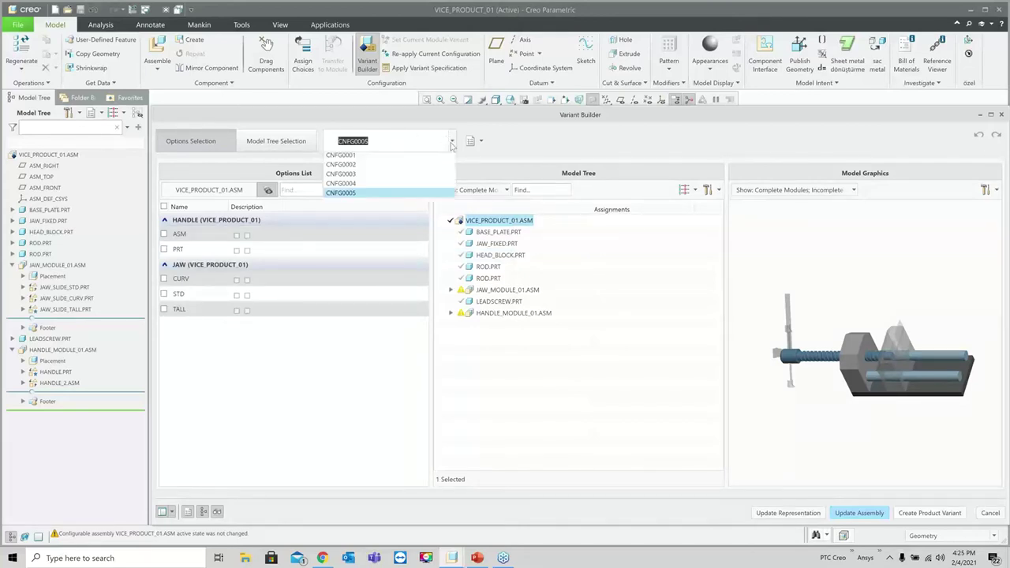
click(368, 186)
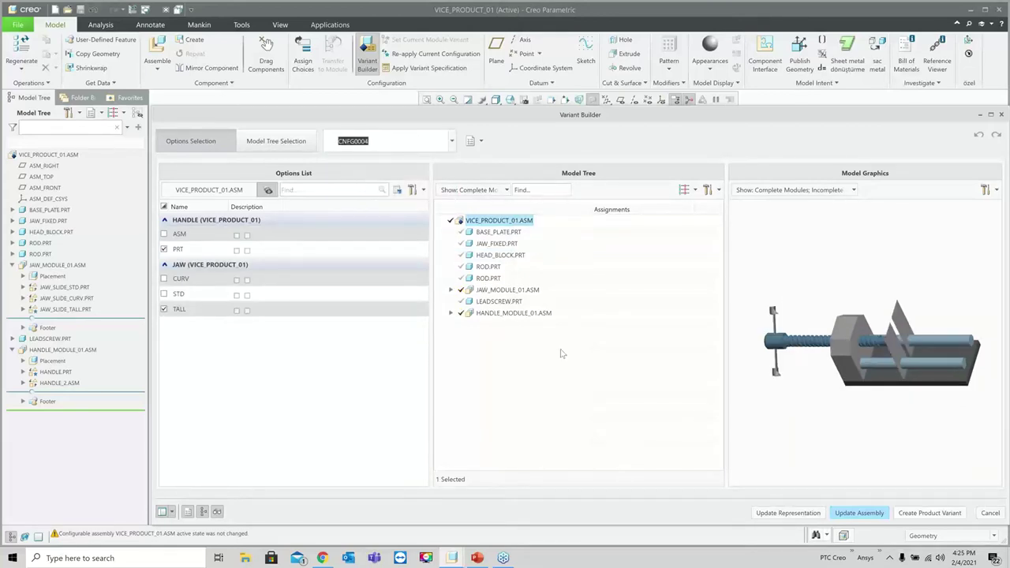
click(920, 515)
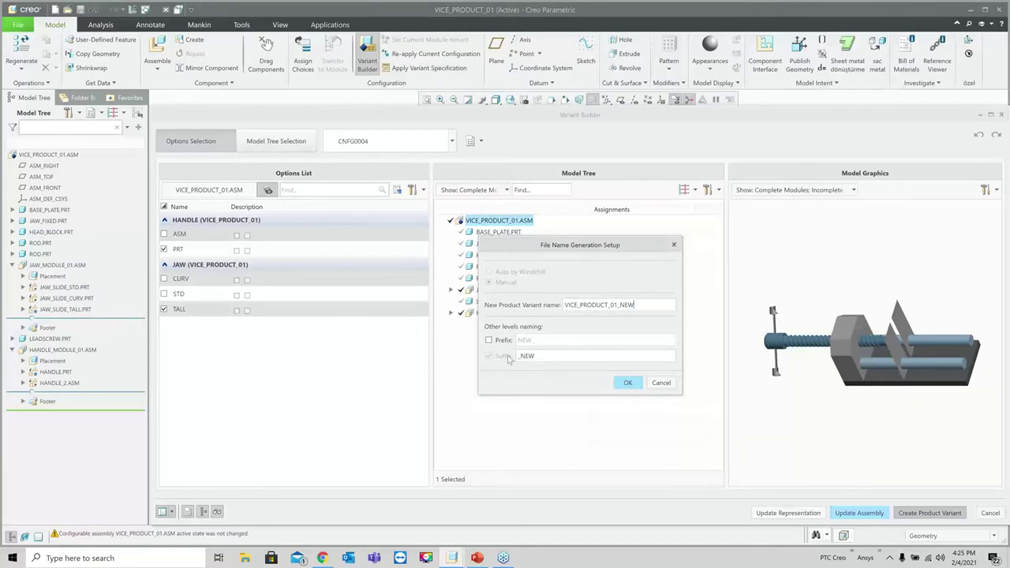
click(628, 384)
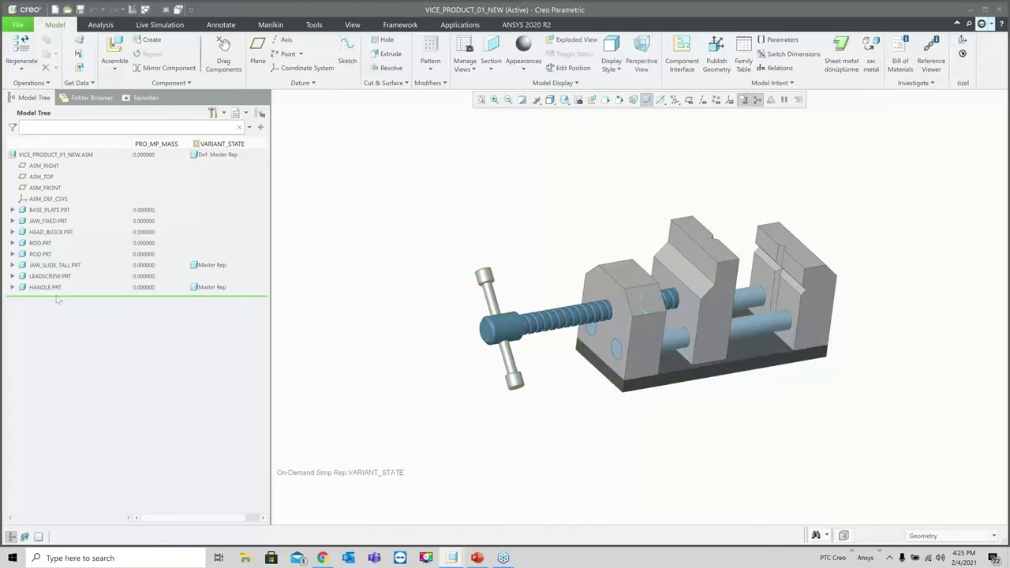
- Add STEEL from the Legacy-Materials library to the materials of the VICE_PRODUCT_01_NEW assembly
mouse_move(527, 236)
middle_down()
mouse_move(641, 275)
mouse_move(525, 251)
mouse_move(683, 273)
mouse_move(699, 257)
mouse_move(415, 256)
mouse_move(541, 249)
mouse_move(535, 240)
middle_up()
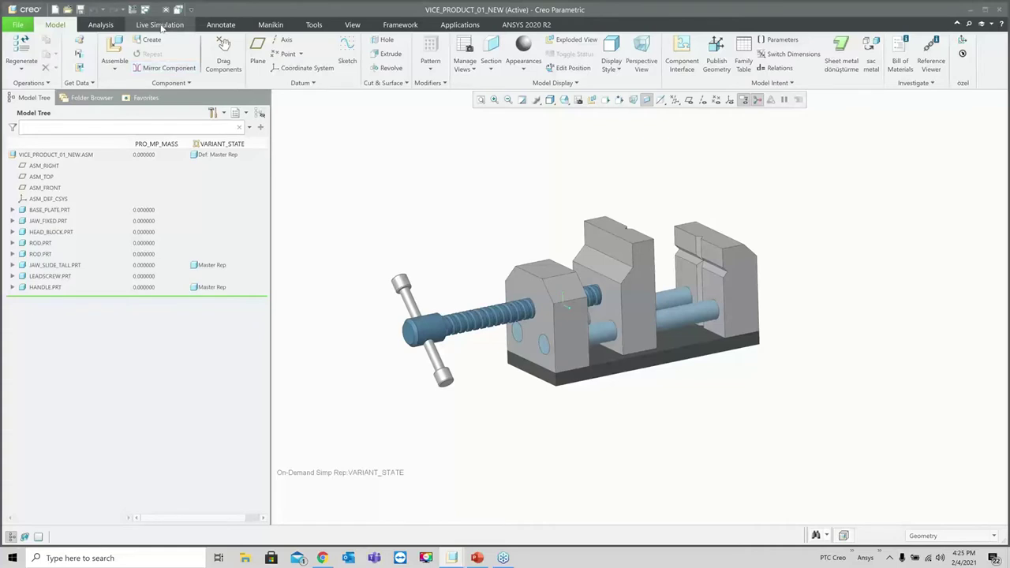
click(71, 155)
right_click(72, 156)
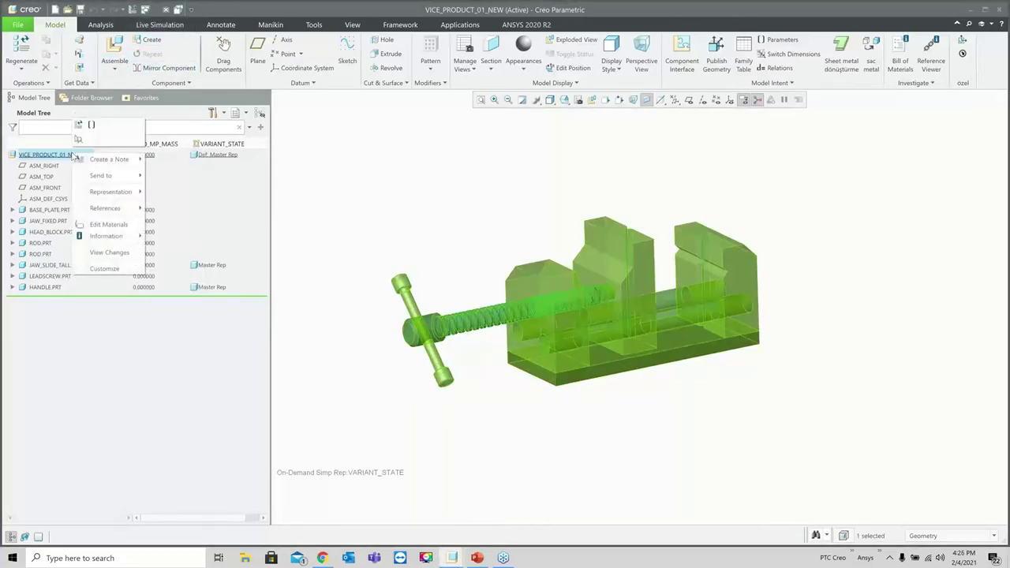
key(Escape)
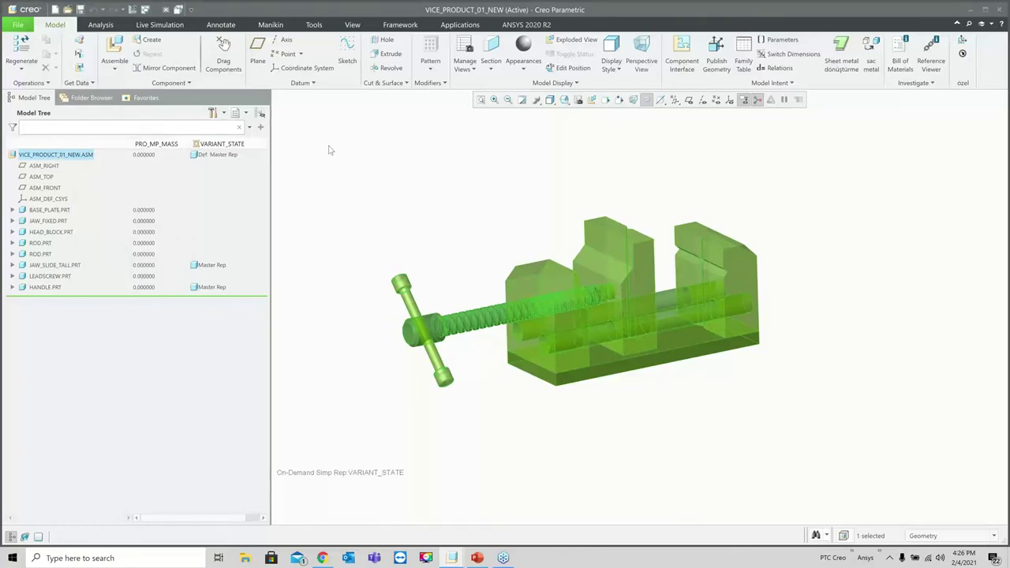
right_click(73, 156)
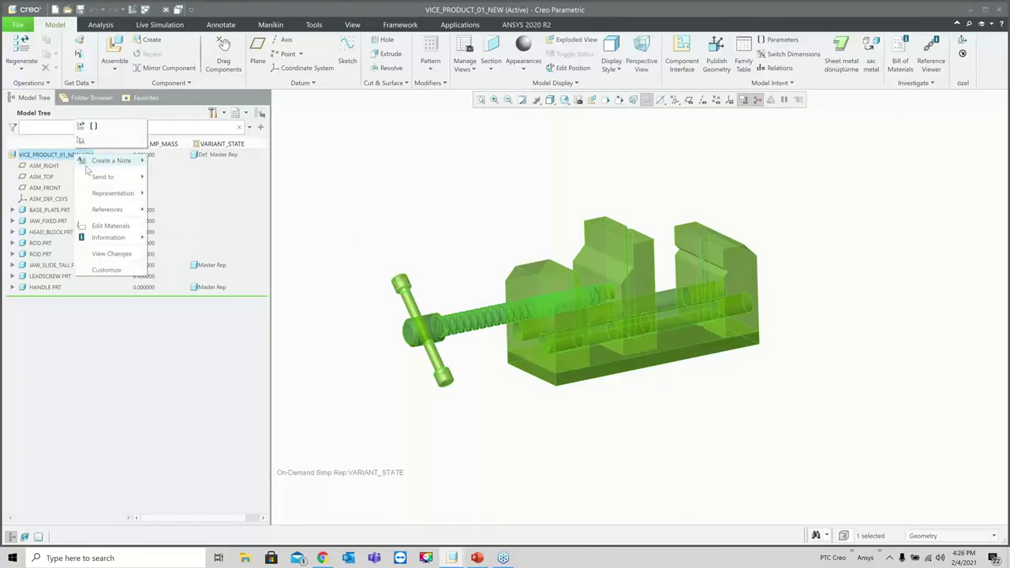
click(111, 226)
double_click(412, 127)
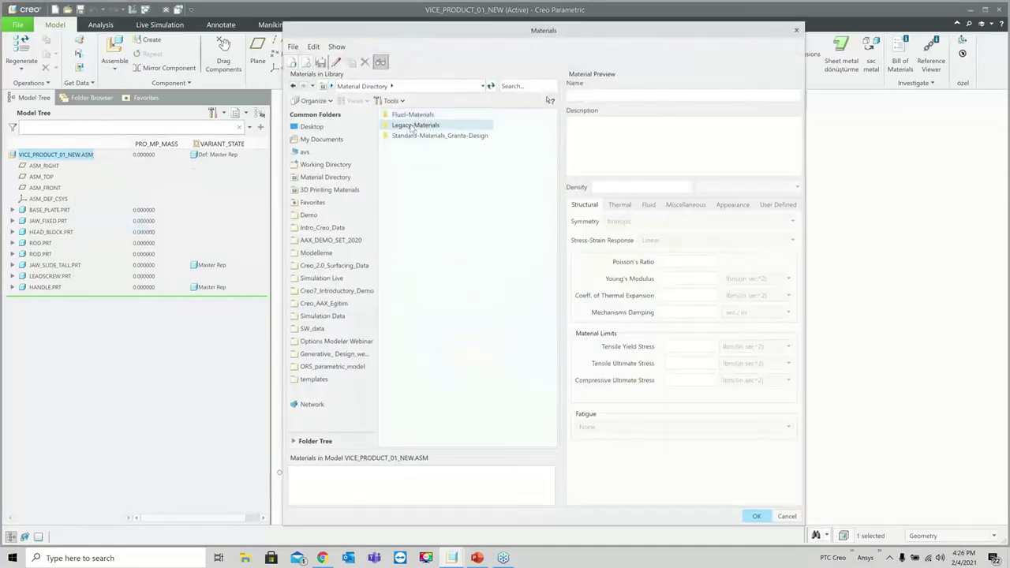
double_click(399, 283)
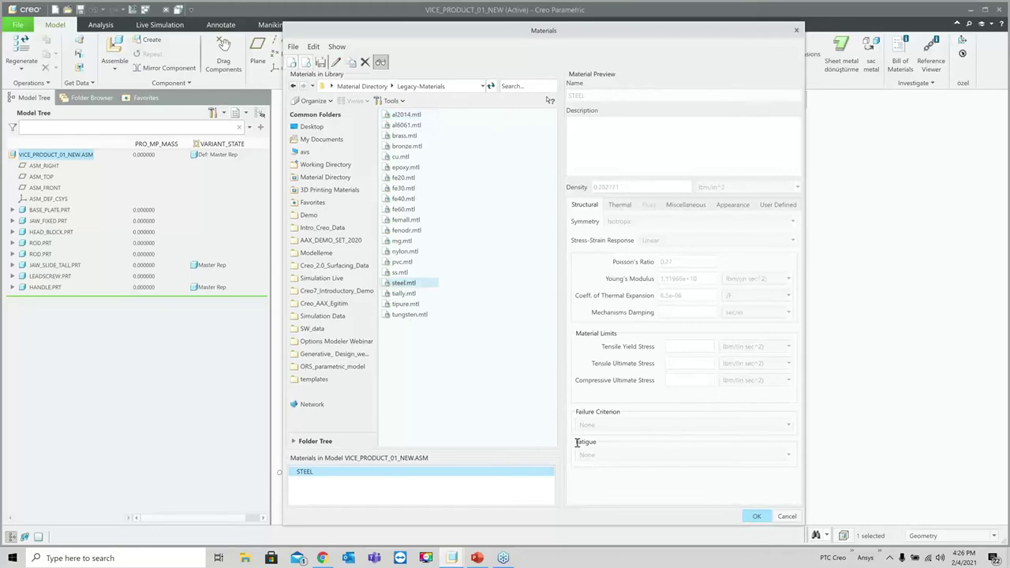
click(756, 516)
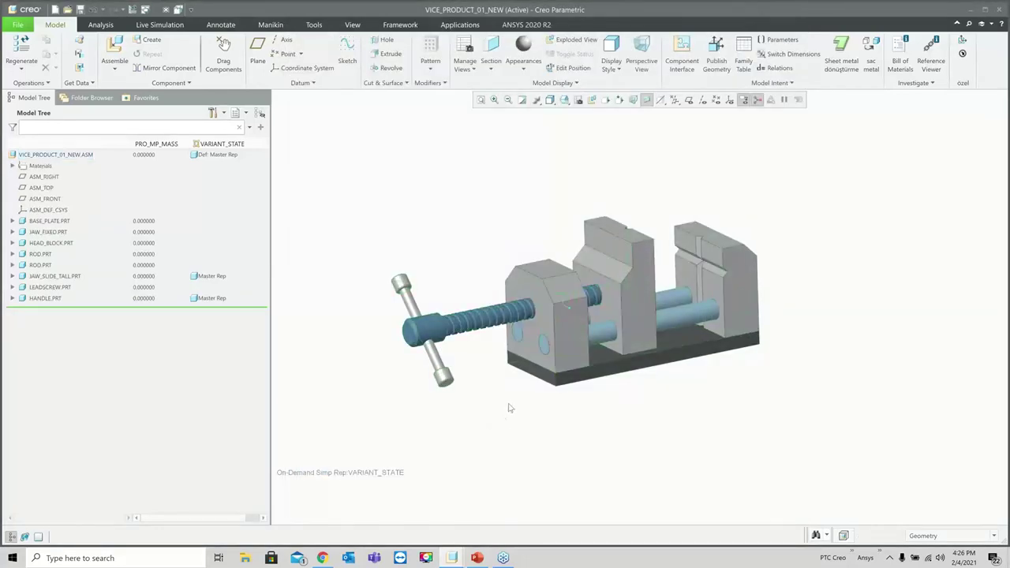
- Start a Live Simulation setup and add a fixed constraint to the bottom face of the base plate
click(162, 25)
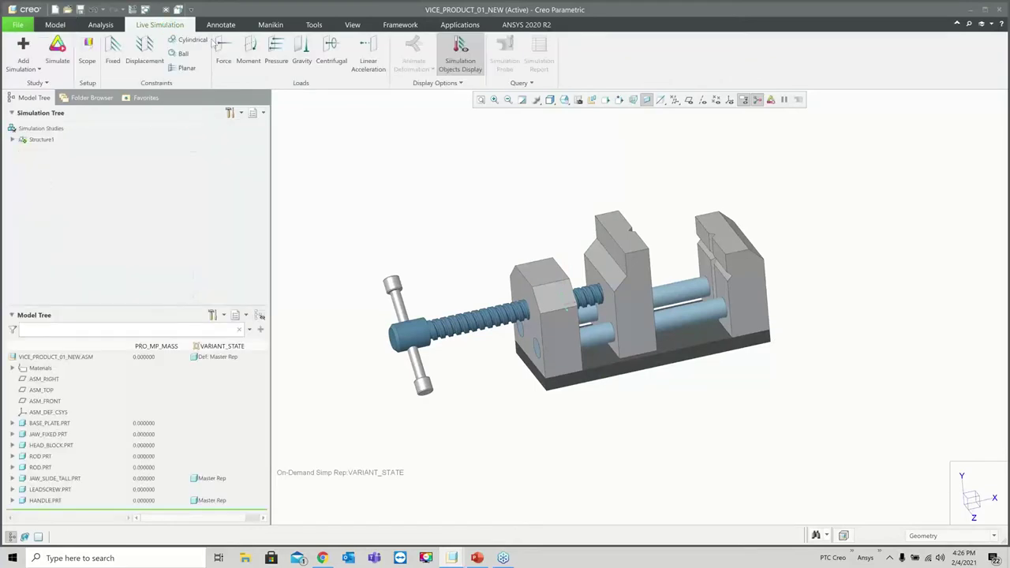
middle_drag(509, 237, 519, 214)
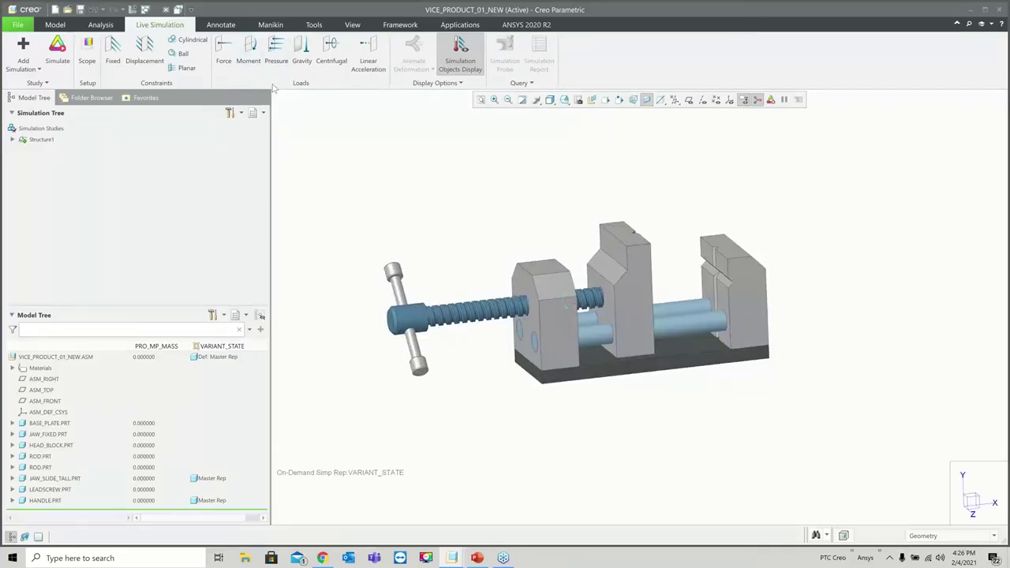
click(114, 54)
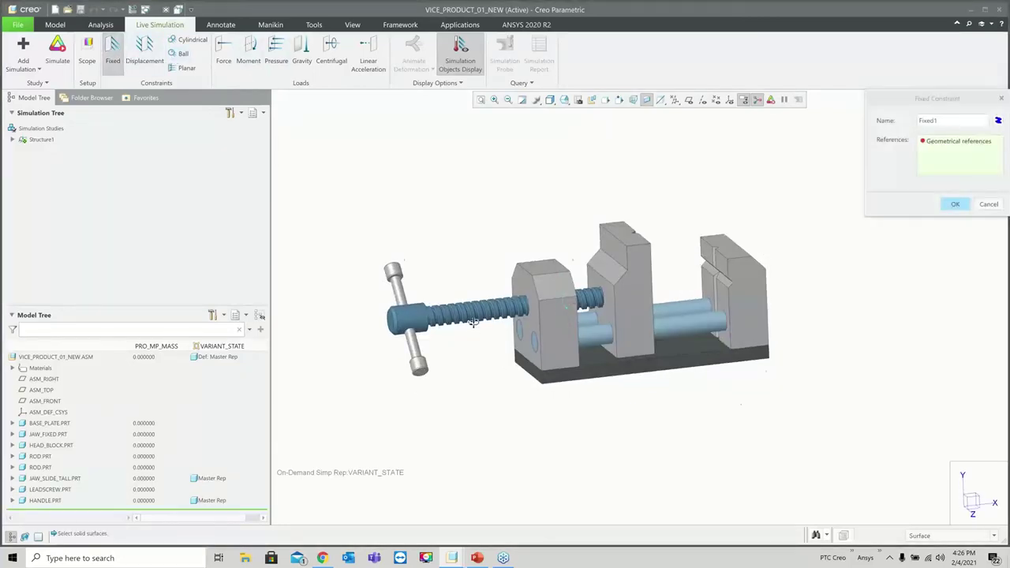
middle_drag(580, 371, 562, 305)
click(552, 363)
middle_drag(525, 276, 552, 299)
click(955, 205)
key(ctrl+d)
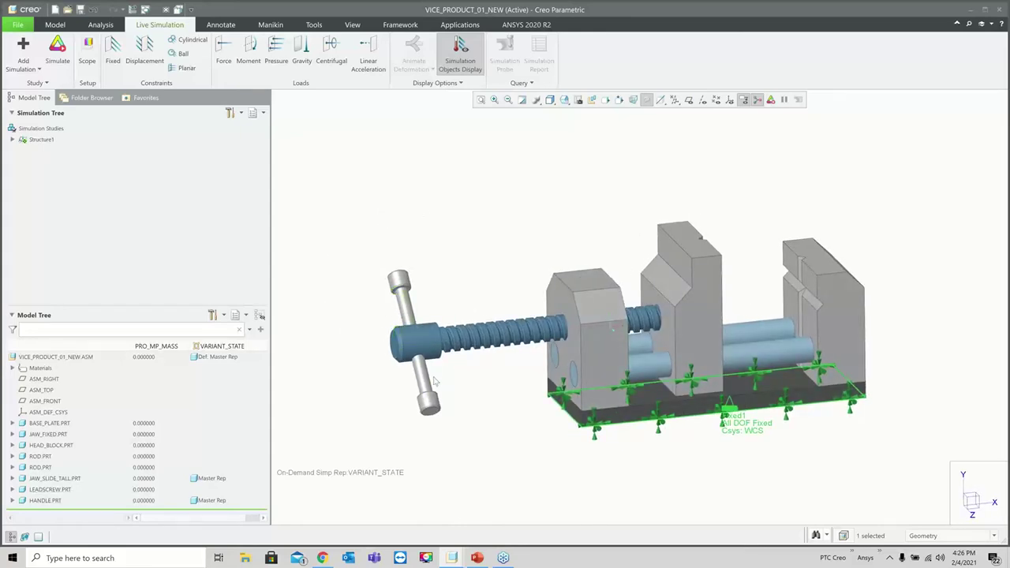
- Add a force load on the handle's lower end face, defined by directional components in N with Y set to 50
mouse_move(426, 254)
middle_down()
mouse_move(440, 247)
mouse_move(430, 240)
middle_up()
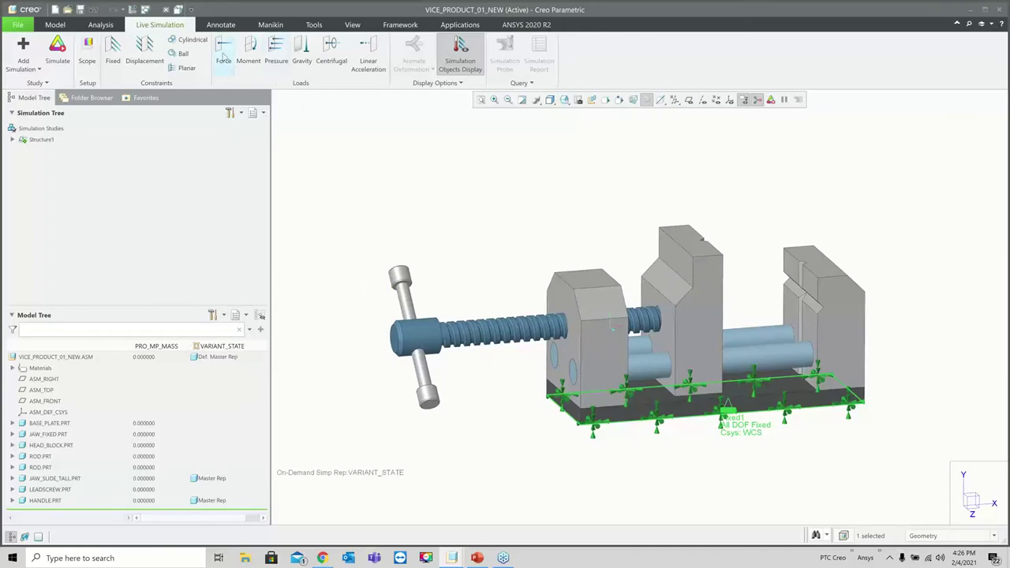
click(224, 52)
click(432, 410)
middle_drag(432, 410, 462, 368)
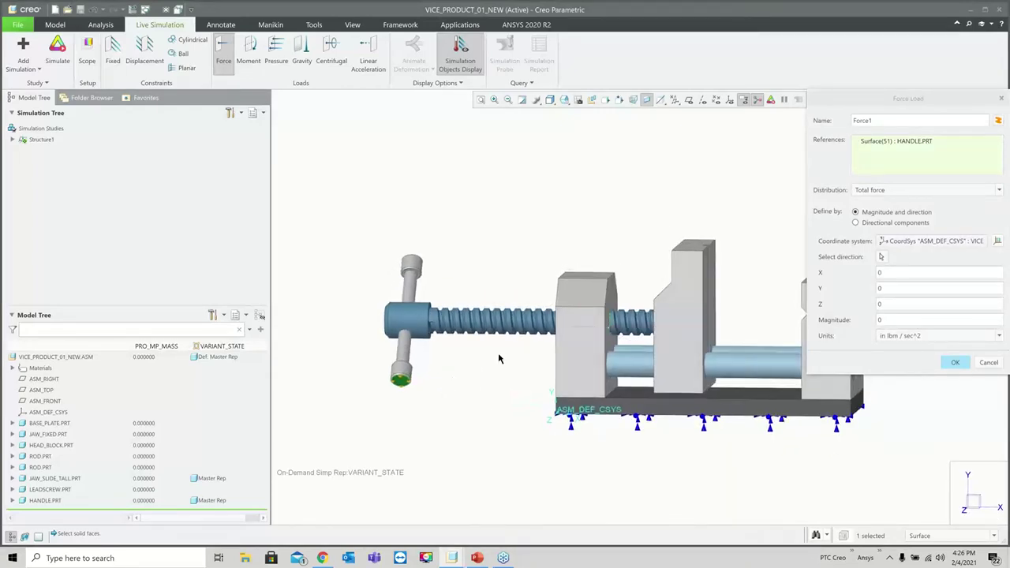
click(854, 223)
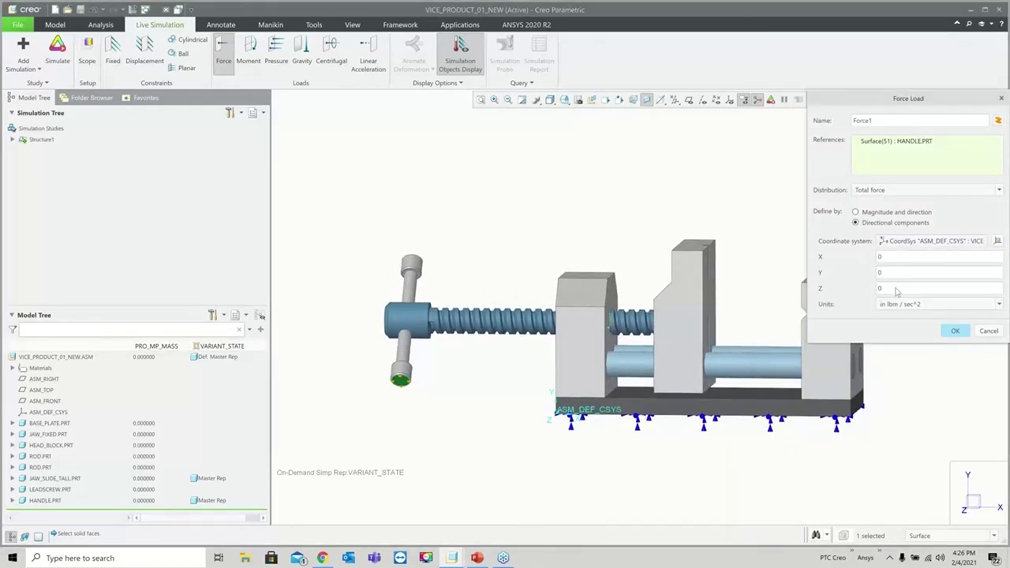
click(905, 310)
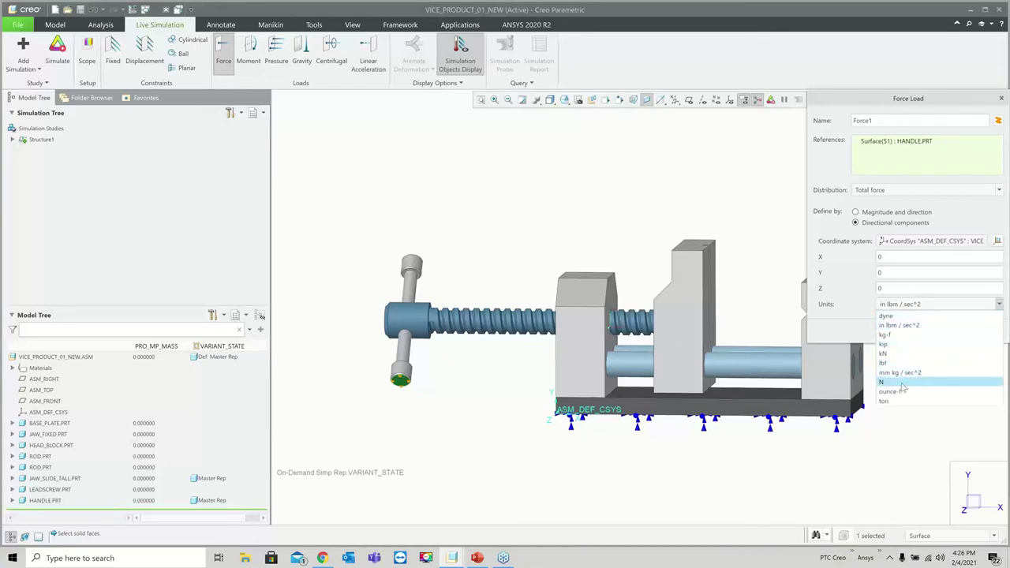
click(905, 366)
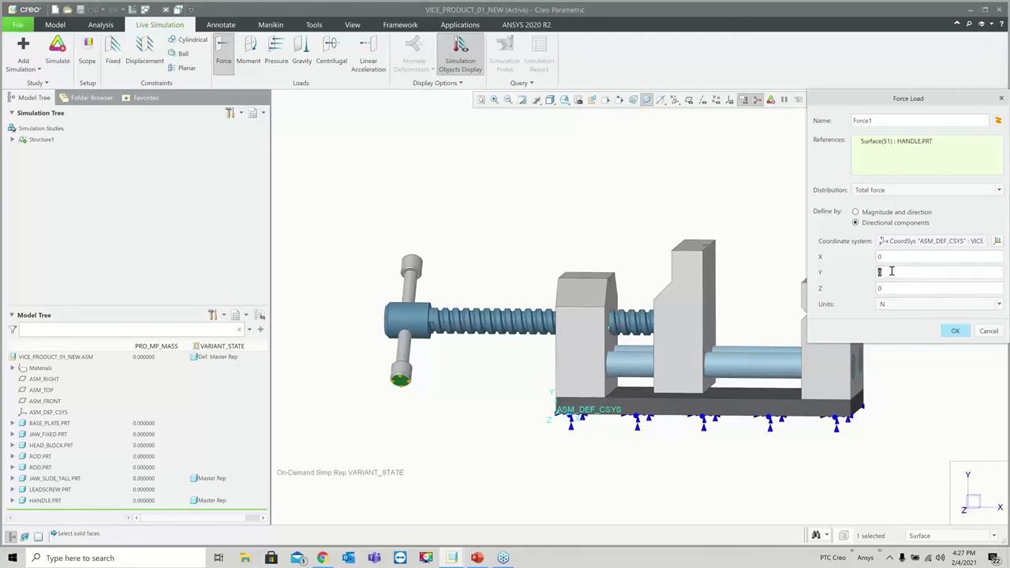
text(5)
click(955, 331)
- Examine the force load on the handle and the base plate's constraint from several angles
middle_drag(442, 347, 480, 336)
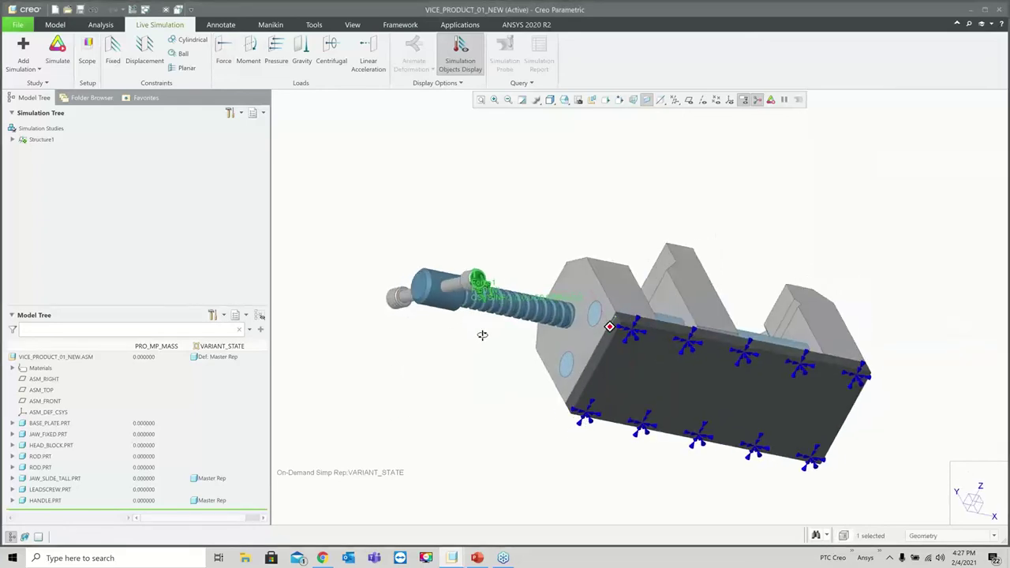
scroll(489, 271, down, 5)
scroll(489, 271, up, 4)
scroll(489, 270, up, 3)
middle_drag(489, 271, 468, 306)
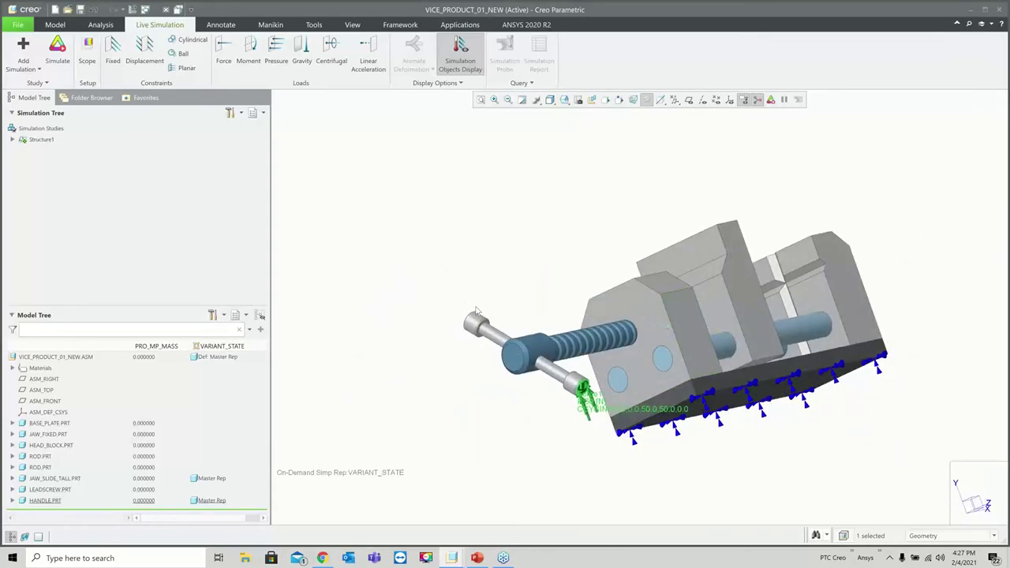
mouse_move(413, 282)
middle_down()
mouse_move(390, 288)
mouse_move(389, 305)
mouse_move(401, 297)
middle_up()
scroll(402, 296, down, 2)
middle_drag(507, 263, 489, 244)
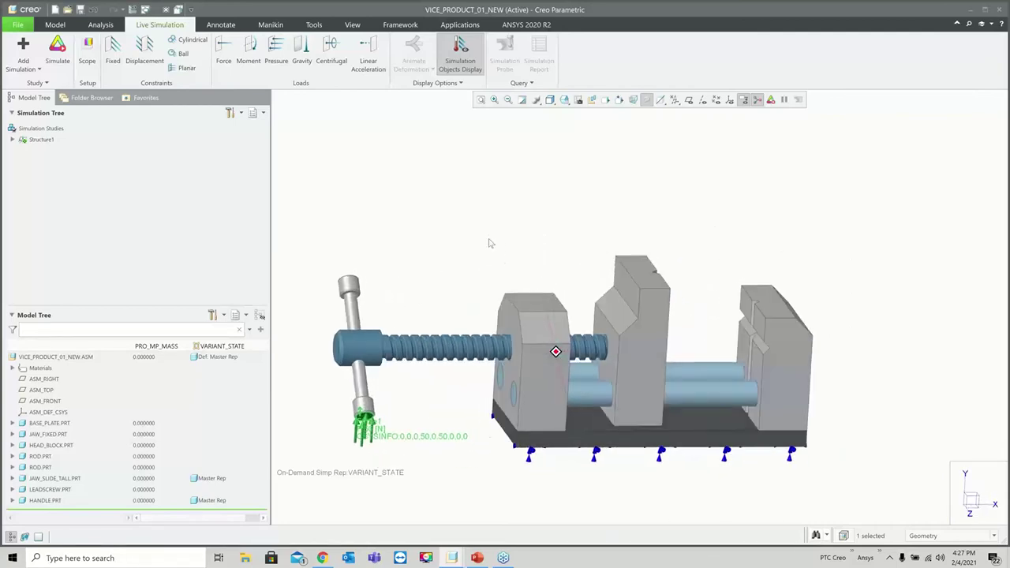
- Try to run the live simulation, and expand the Structure1 study to show its constraints and loads
click(58, 49)
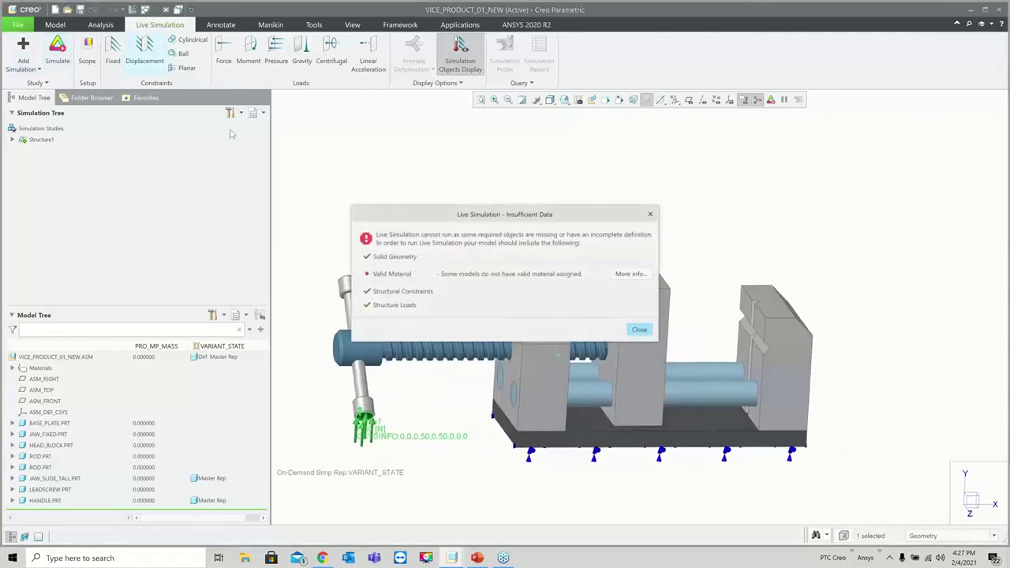
click(639, 330)
click(12, 140)
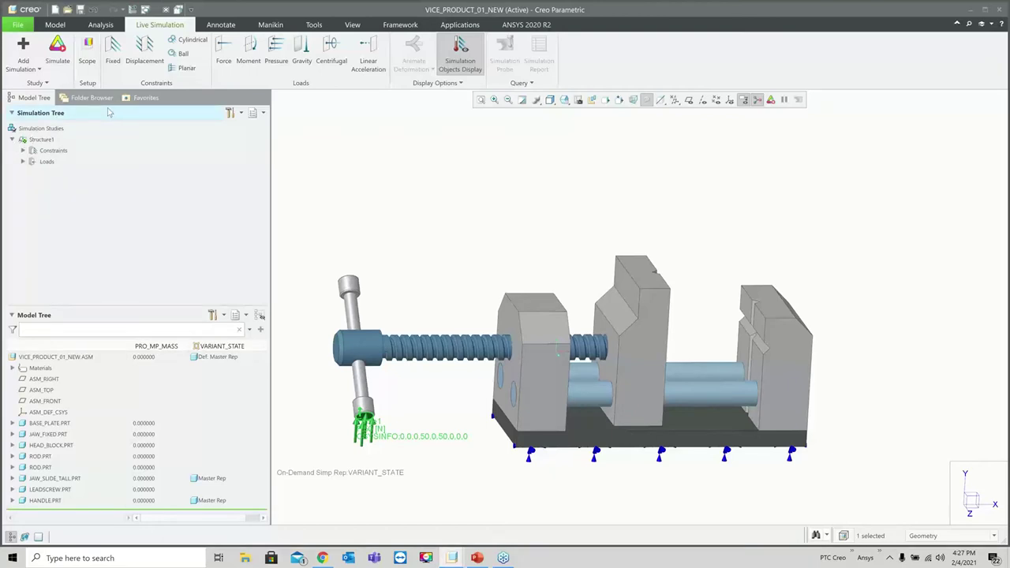
- Add Steel_cast from the Ferrous_metals folder of Standard-Materials_Granta-Design to the assembly's materials
click(39, 369)
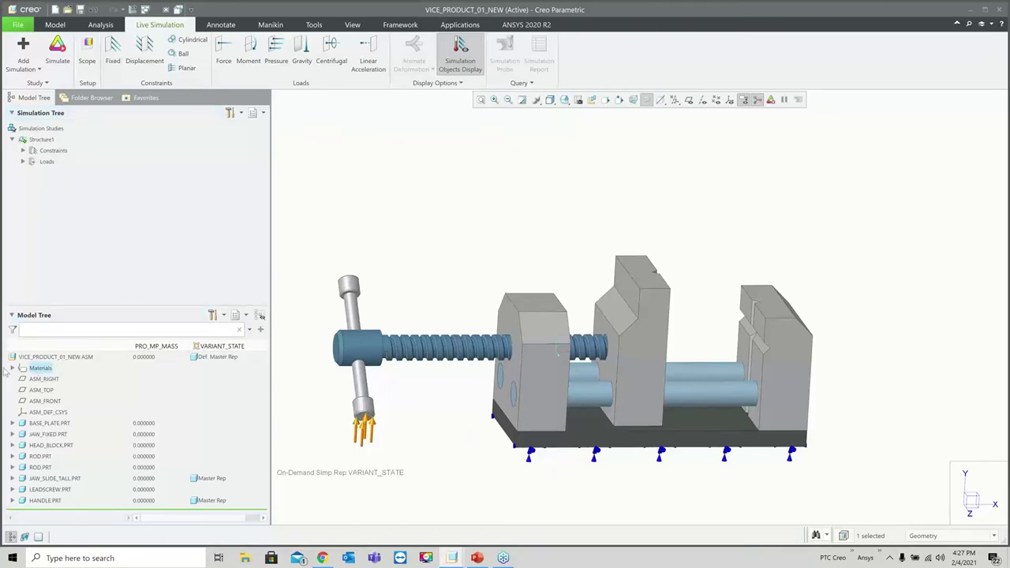
click(11, 369)
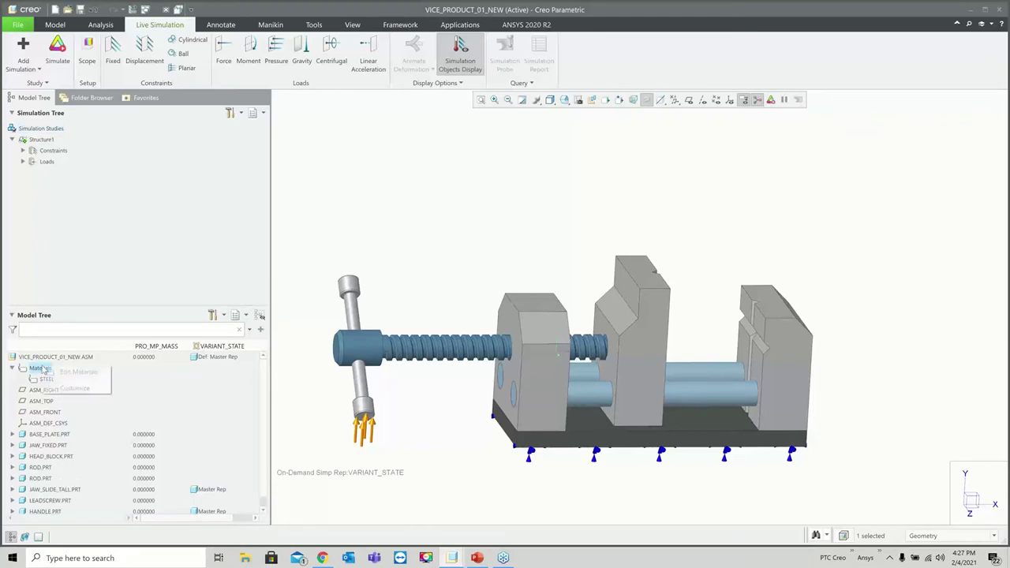
click(49, 370)
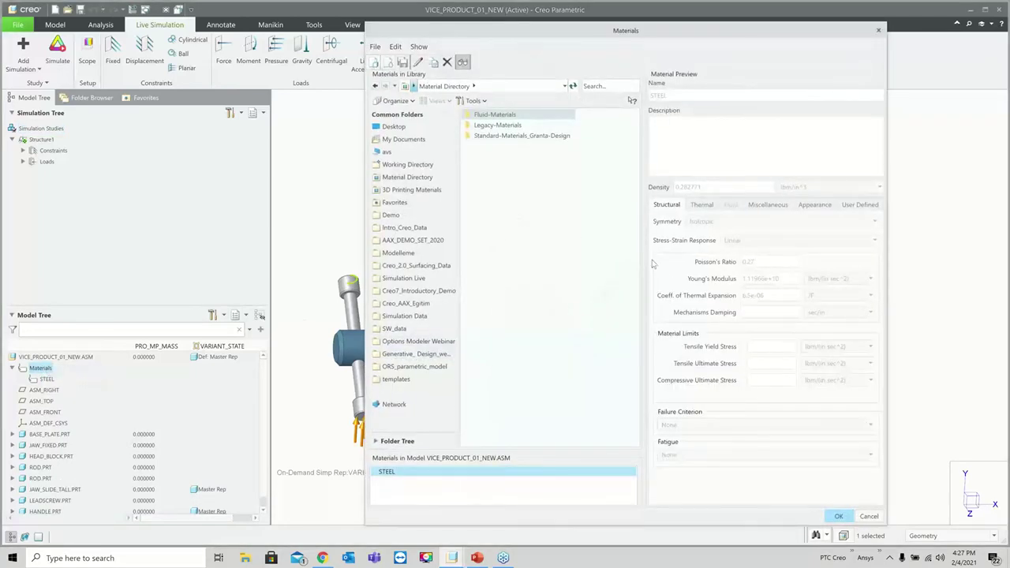
double_click(489, 136)
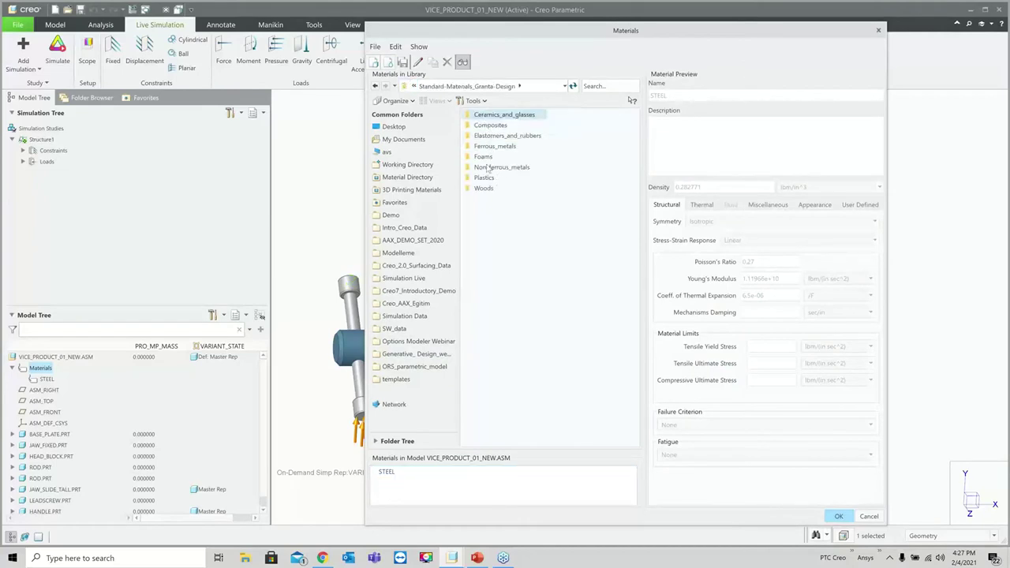
double_click(487, 167)
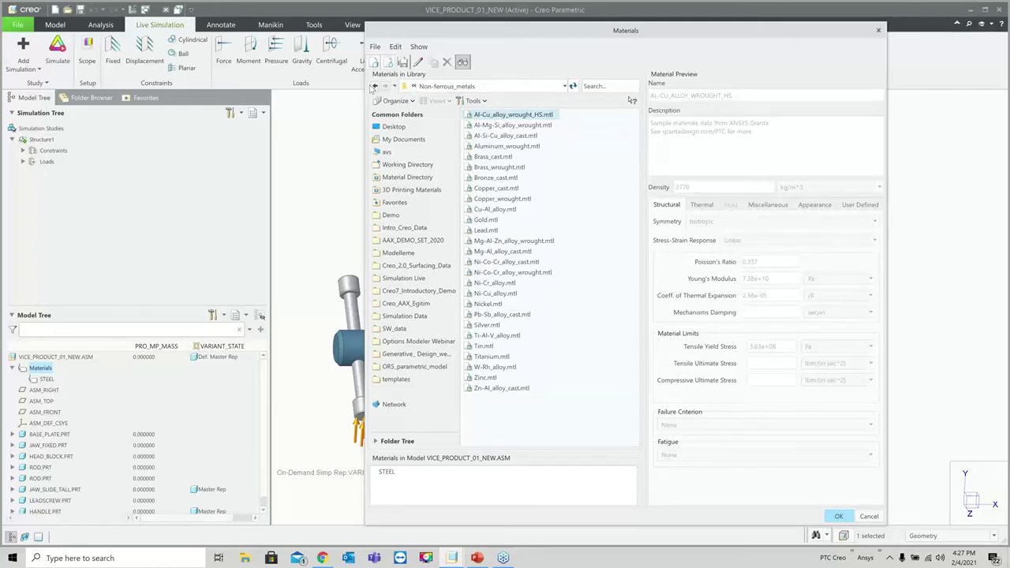
click(374, 87)
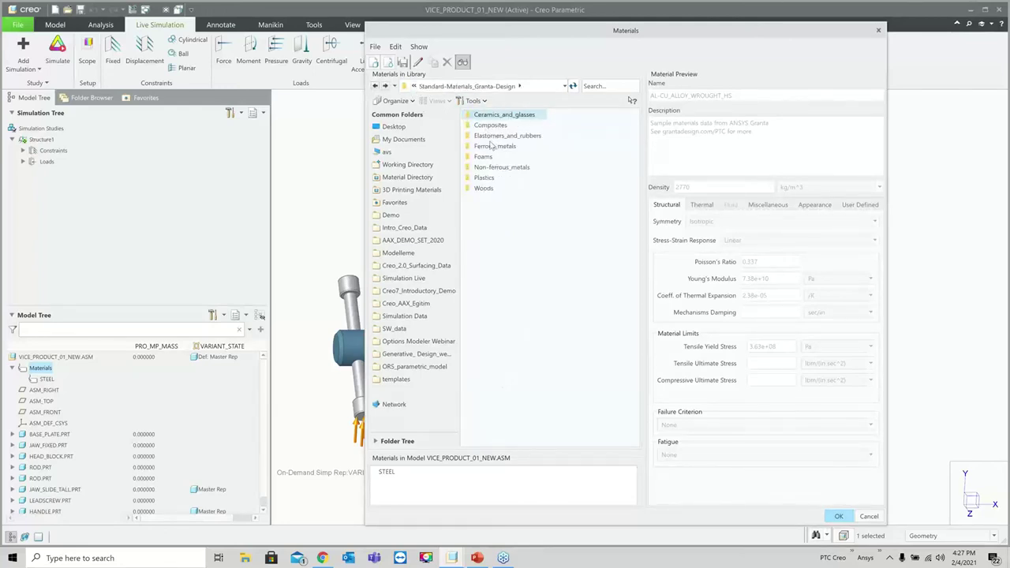
double_click(494, 149)
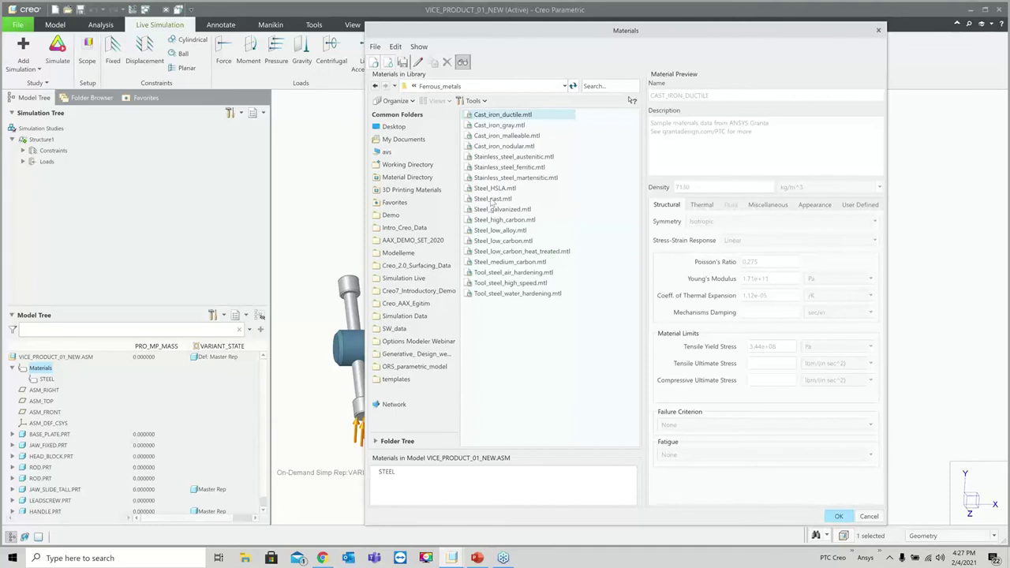
click(493, 200)
double_click(493, 200)
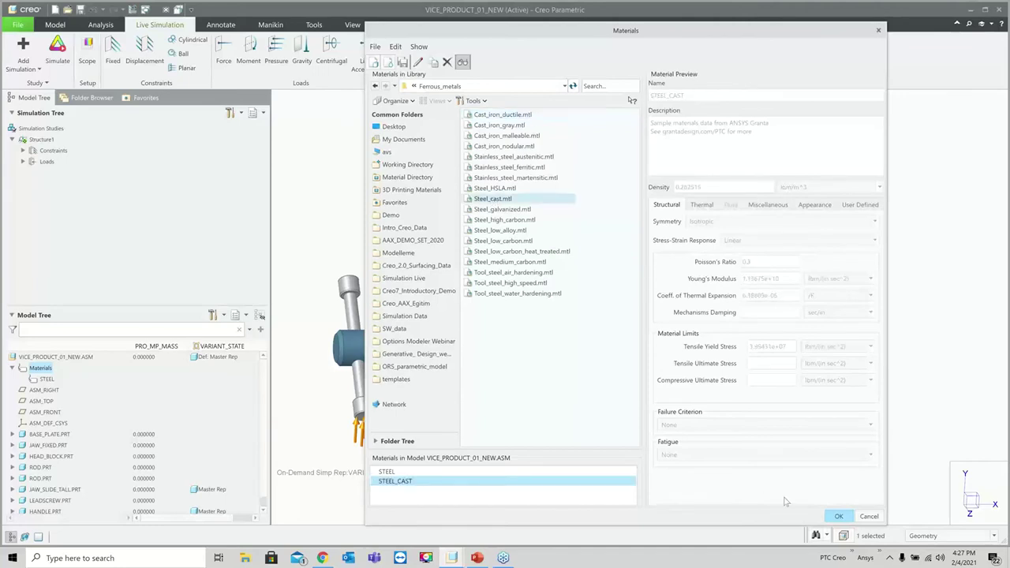
click(837, 516)
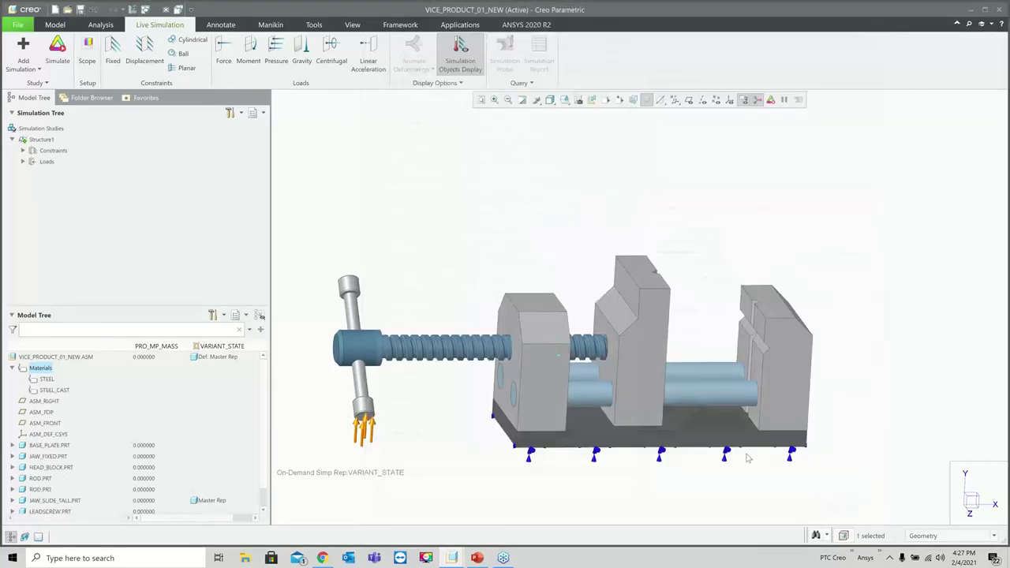
- Try to run the live simulation again and read the details on parts with missing material properties
key(ctrl+d)
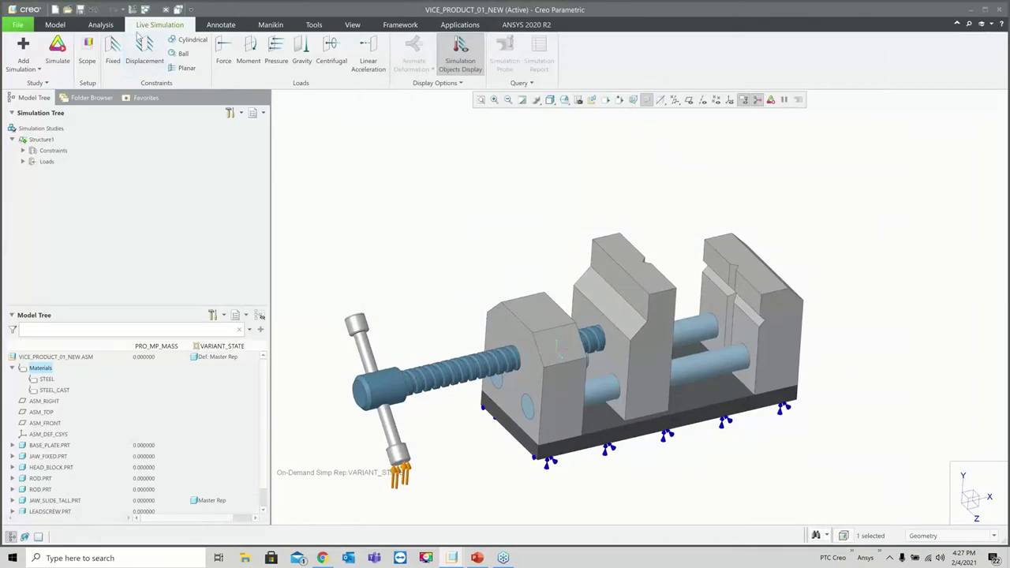
click(60, 61)
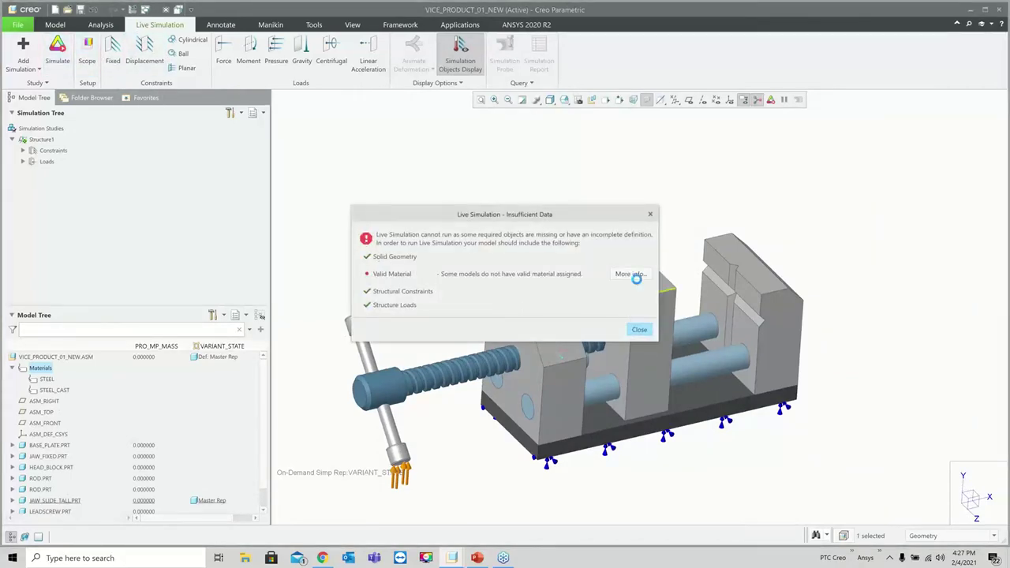
click(630, 274)
scroll(110, 292, down, 3)
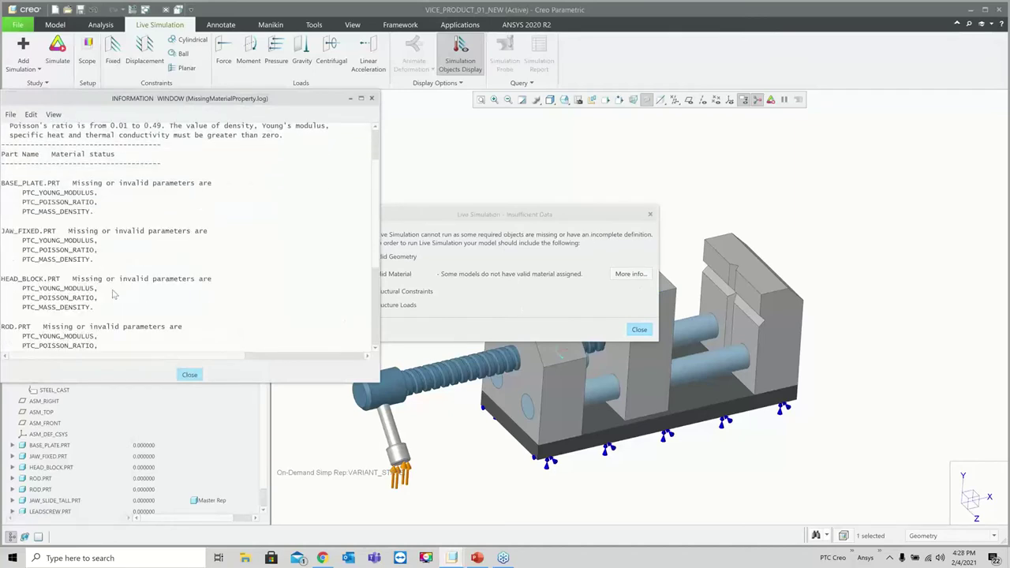
click(189, 375)
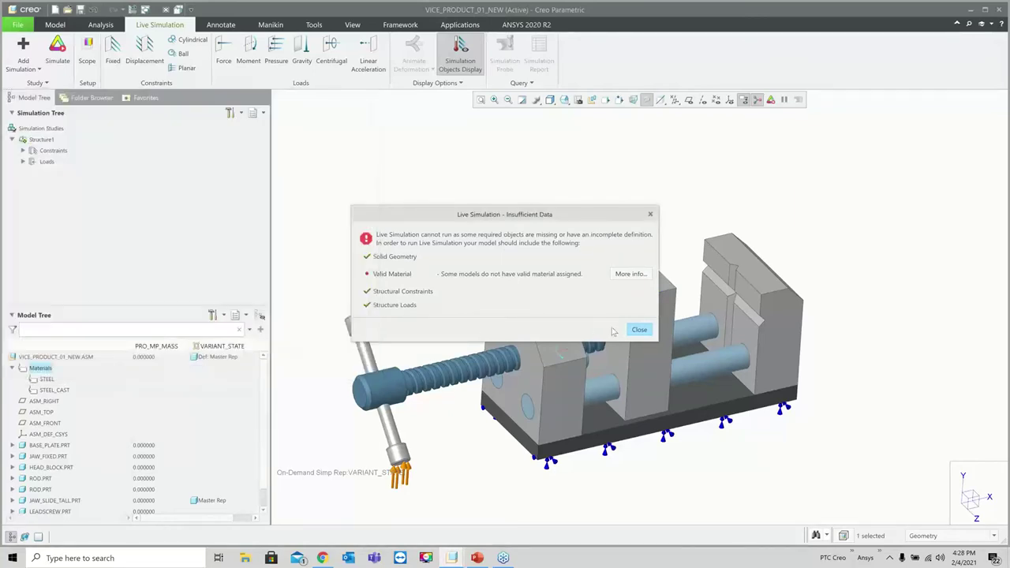
click(638, 330)
- Assign steel from the Legacy-Materials library to BASE_PLATE.PRT
click(38, 446)
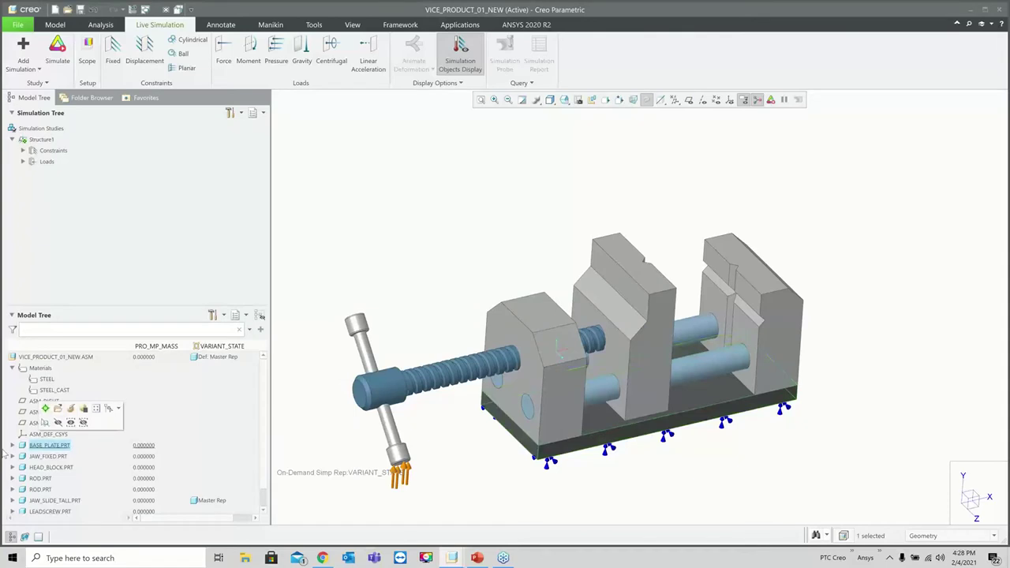
click(13, 445)
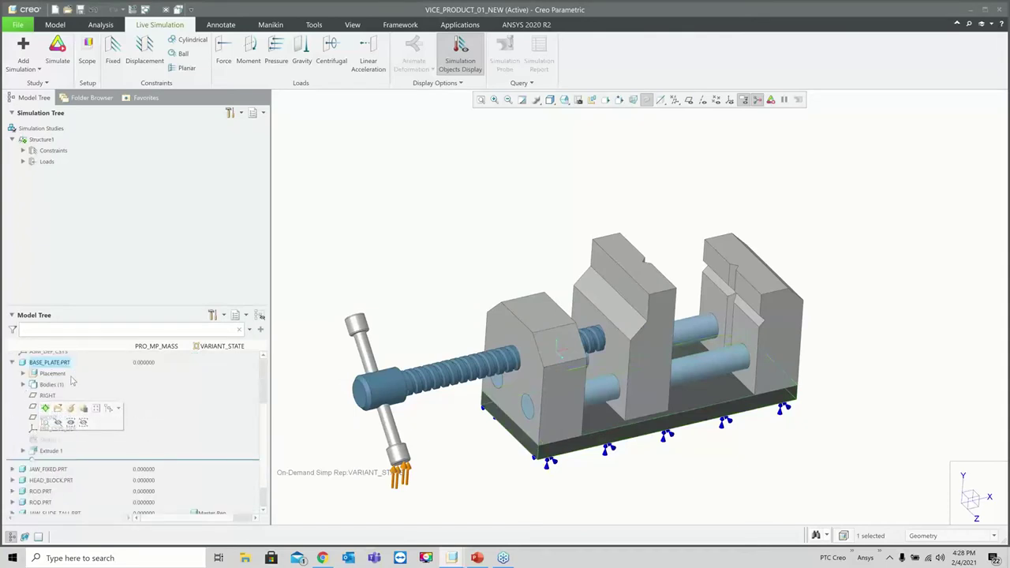
right_click(45, 367)
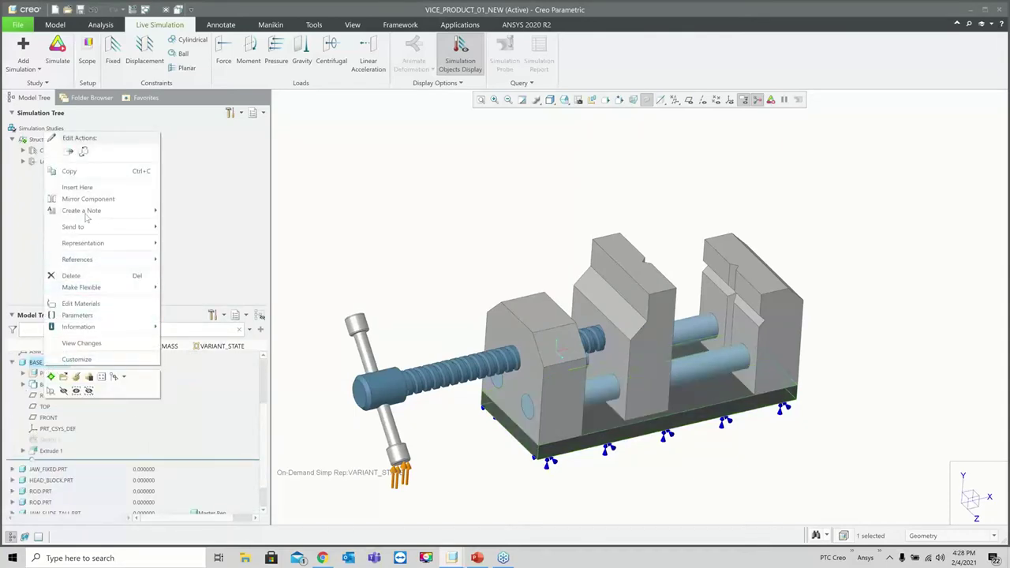
click(82, 304)
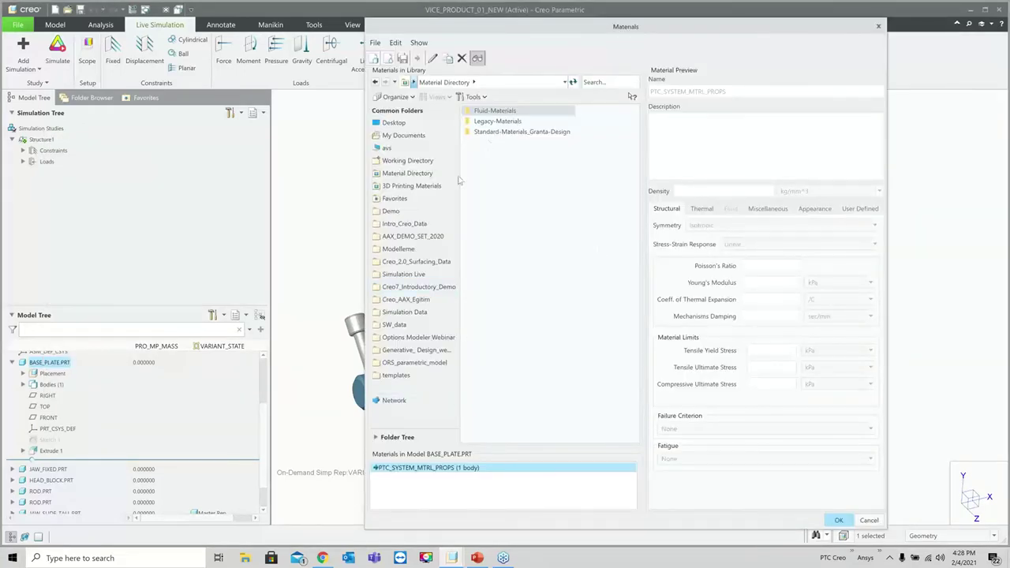
double_click(498, 122)
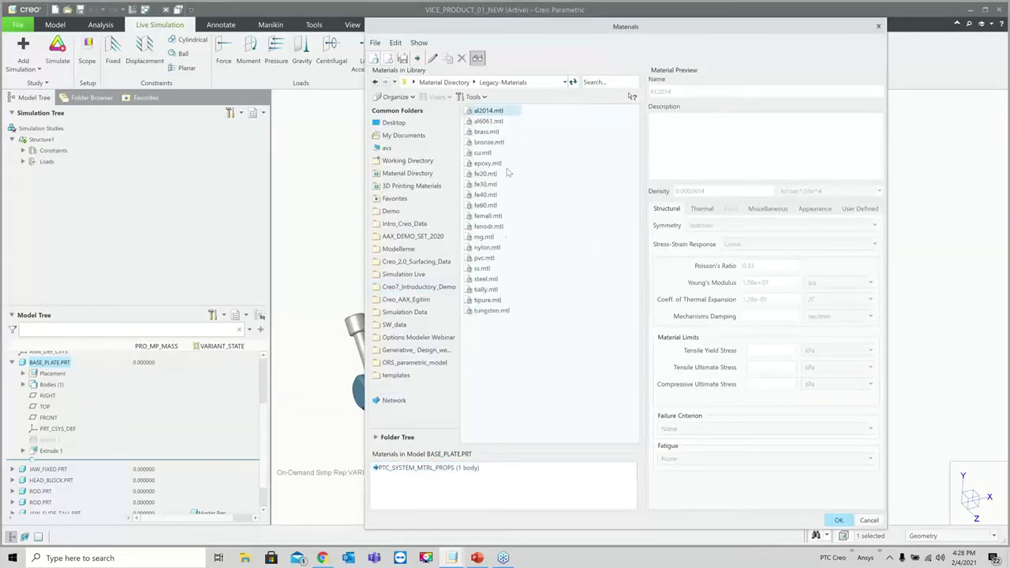
click(483, 269)
double_click(481, 281)
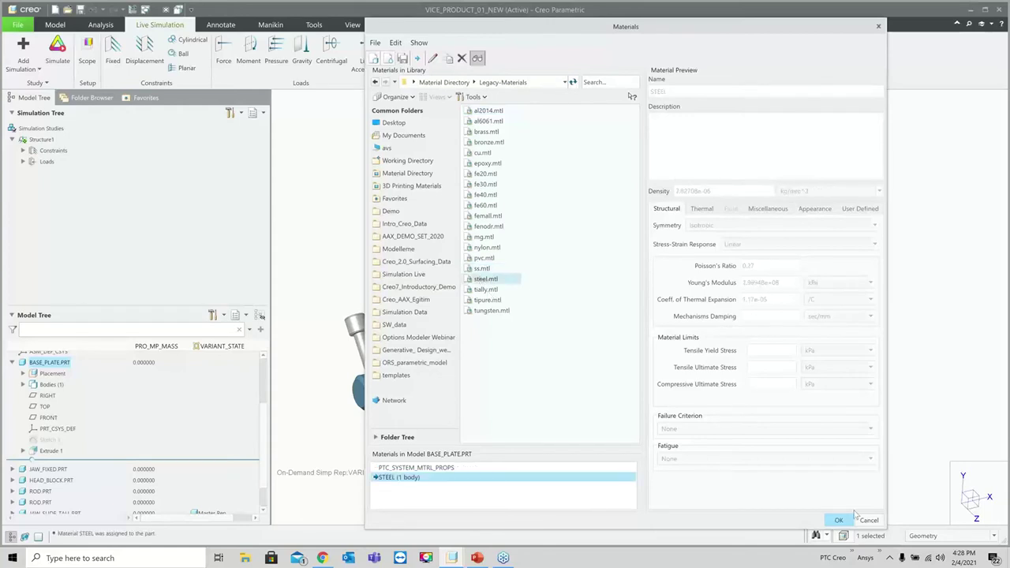
click(838, 520)
- Assign al2014 from the Legacy-Materials library to JAW_FIXED.PRT
scroll(22, 433, down, 1)
click(12, 434)
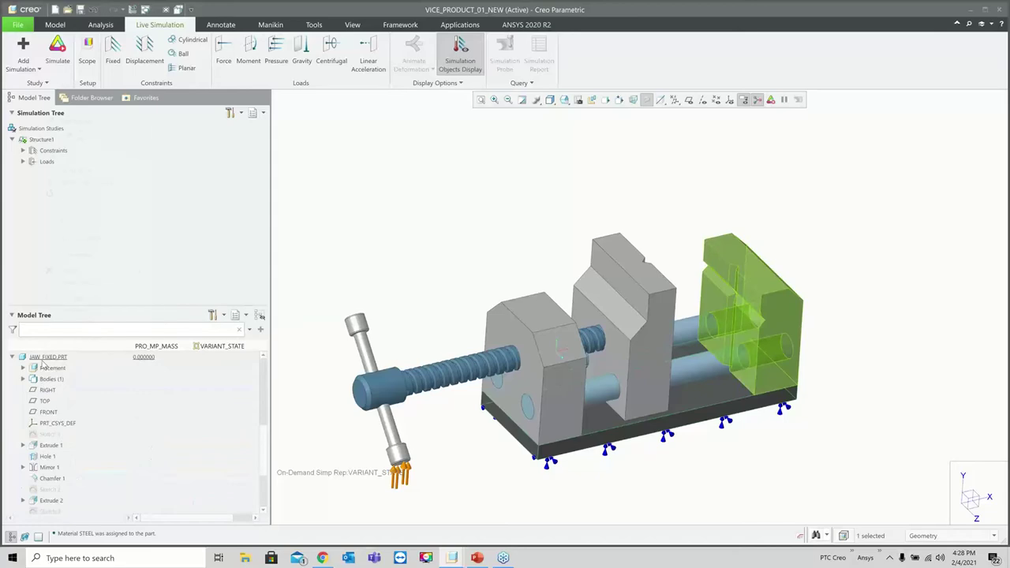
right_click(45, 380)
click(78, 298)
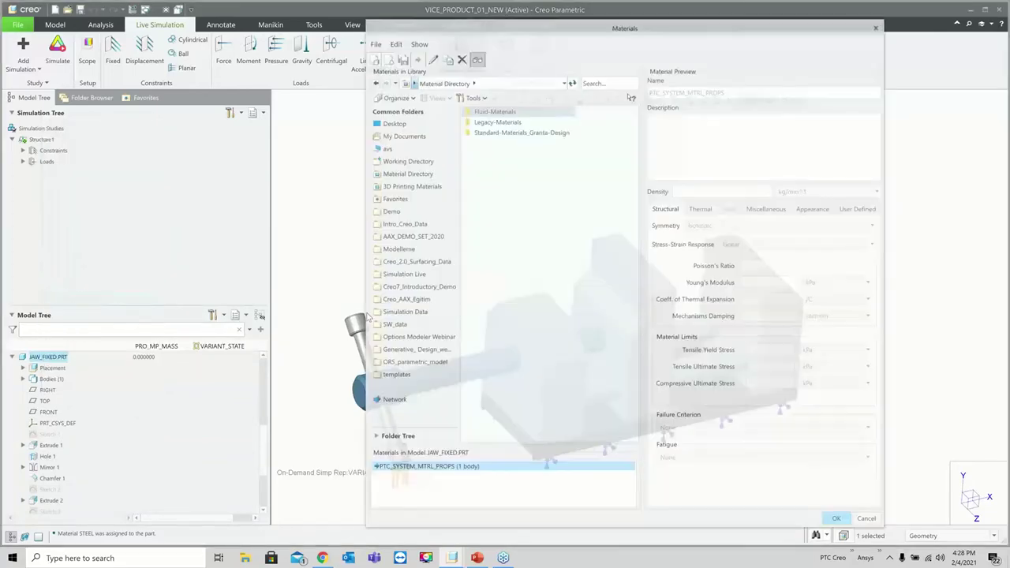
double_click(497, 122)
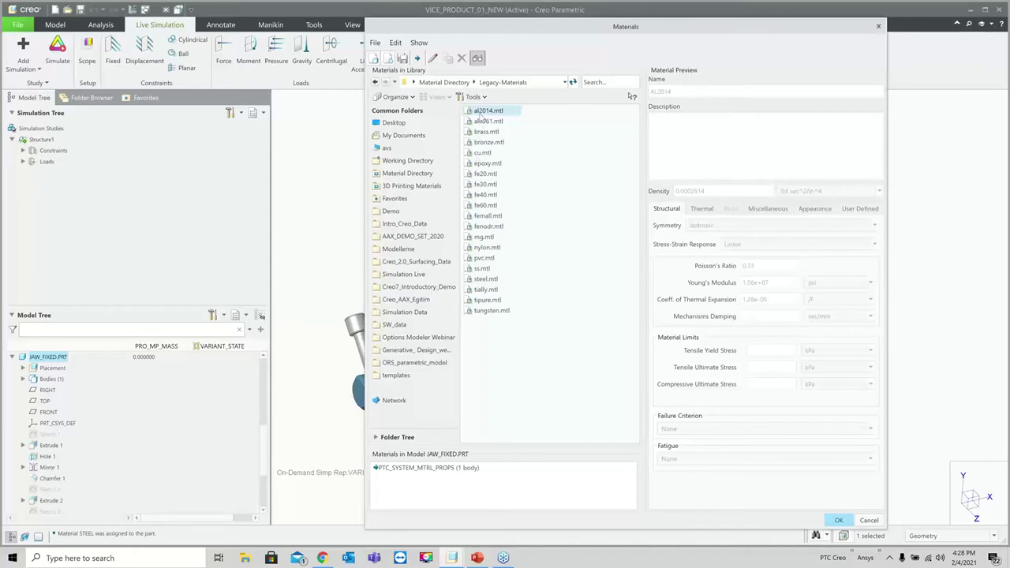
double_click(483, 111)
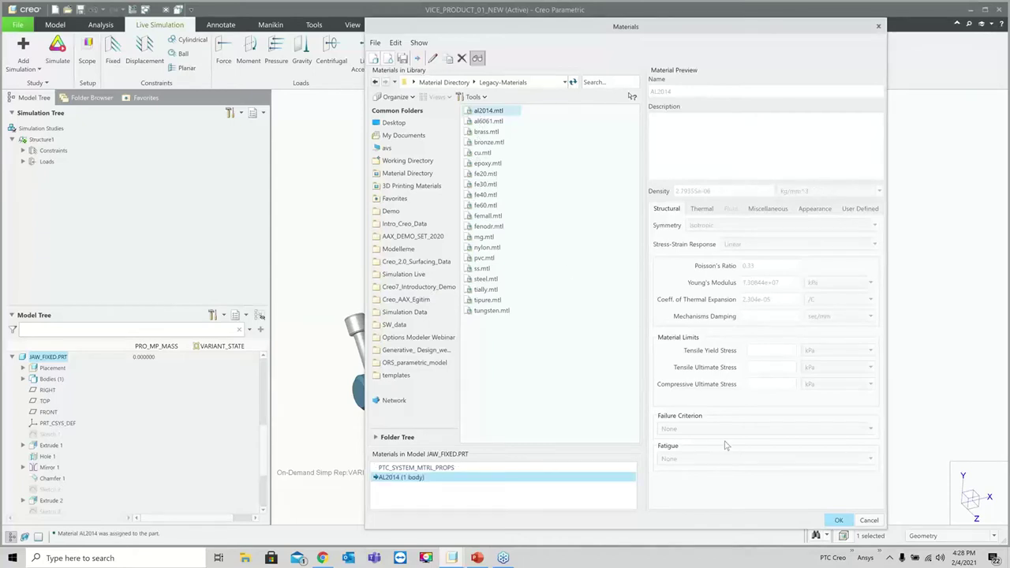
click(835, 520)
- Assign steel from the Legacy-Materials library to HEAD_BLOCK.PRT
scroll(525, 389, up, 2)
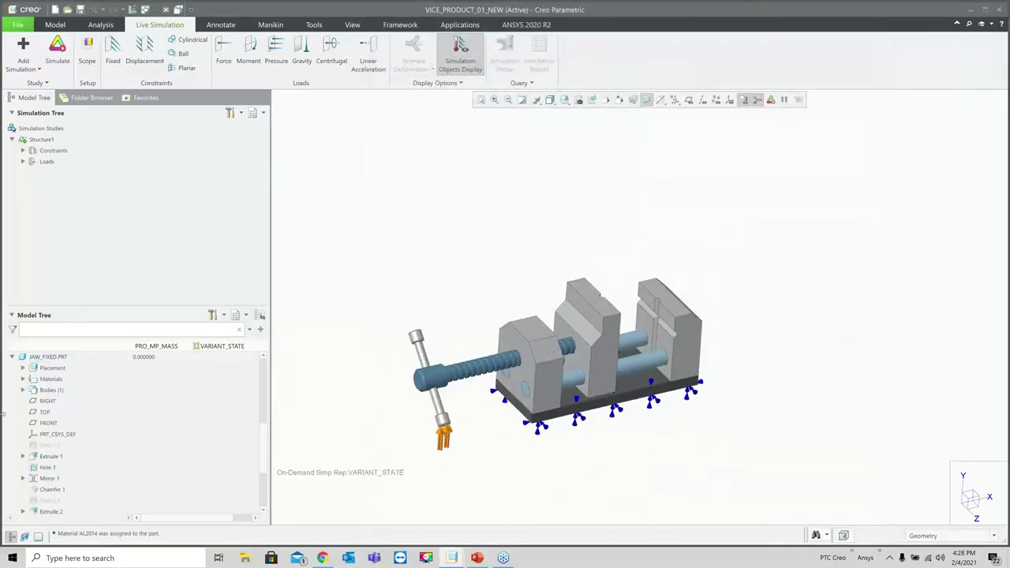
scroll(60, 445, down, 8)
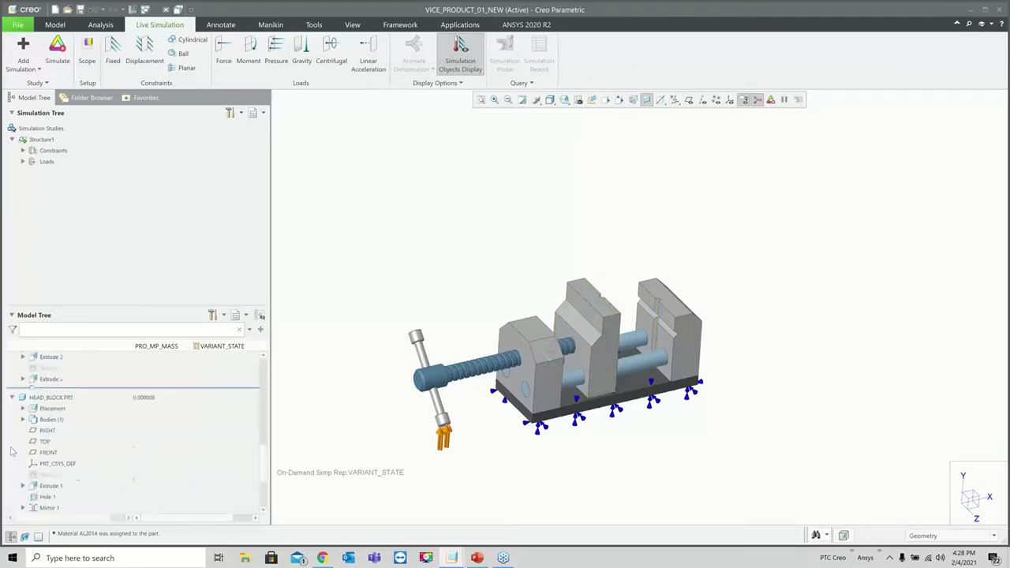
click(51, 358)
right_click(51, 358)
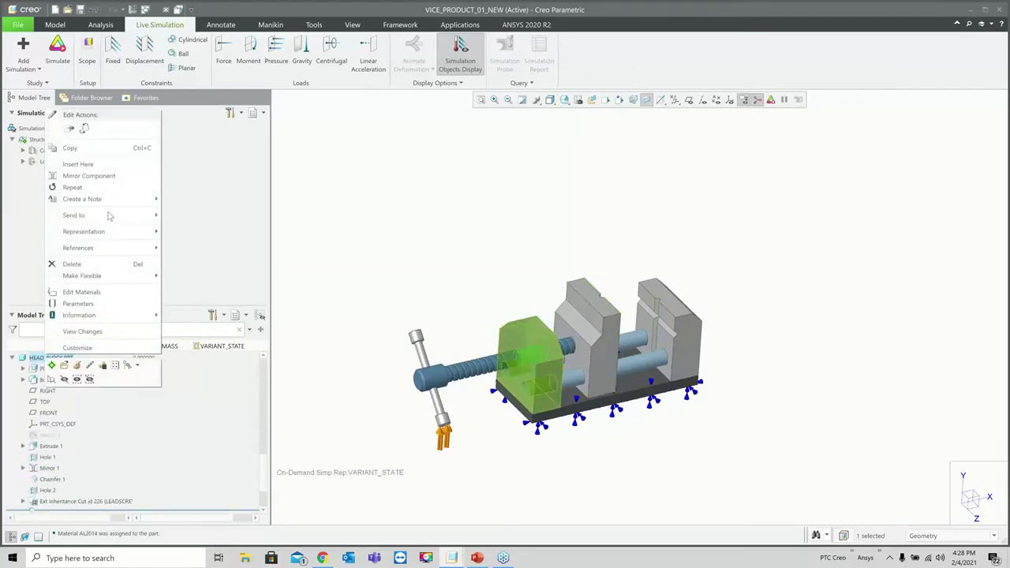
click(93, 293)
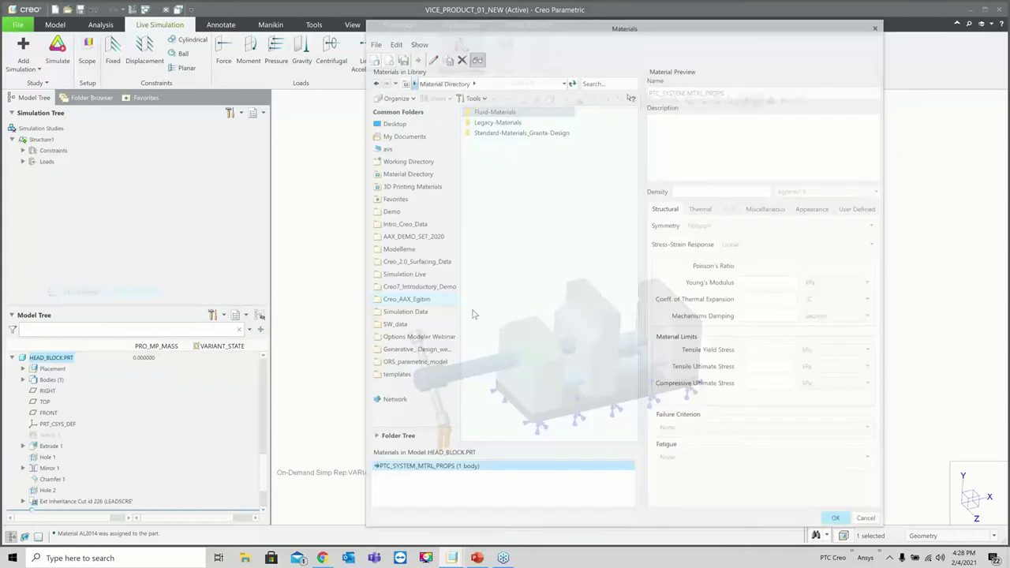
double_click(497, 121)
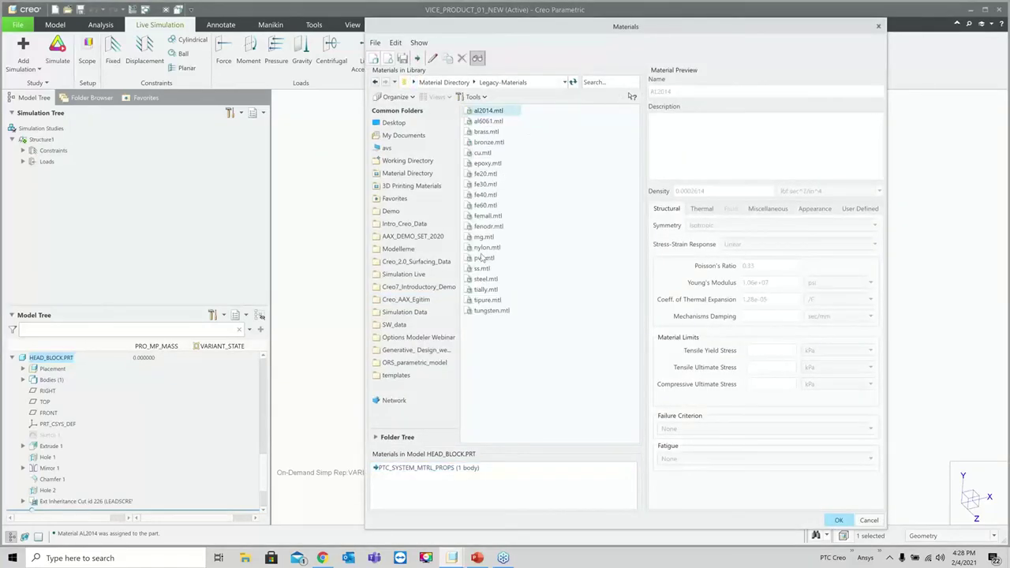
double_click(484, 278)
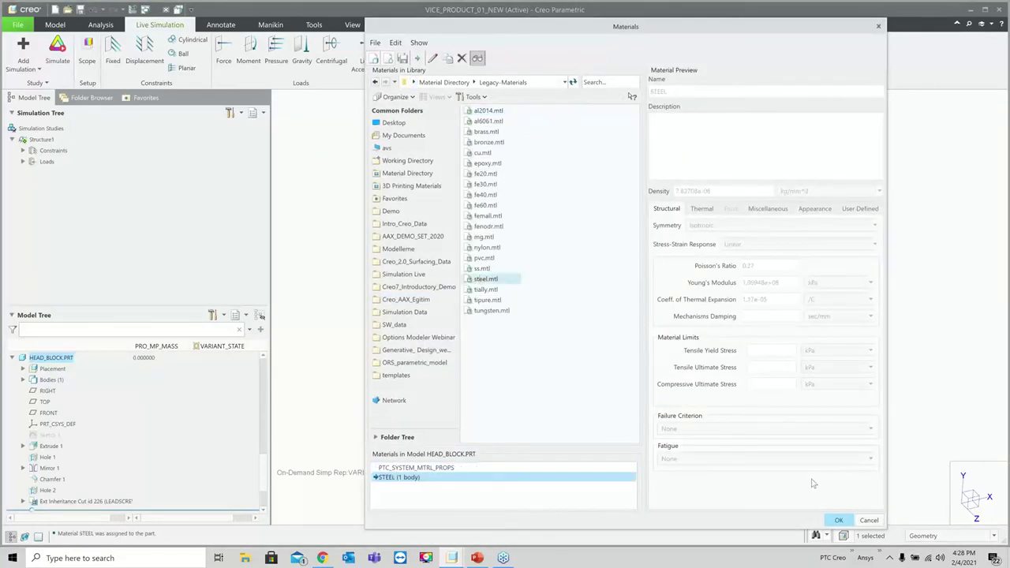
click(838, 521)
- Assign steel from the Legacy-Materials library to the first ROD.PRT instance
scroll(46, 465, down, 3)
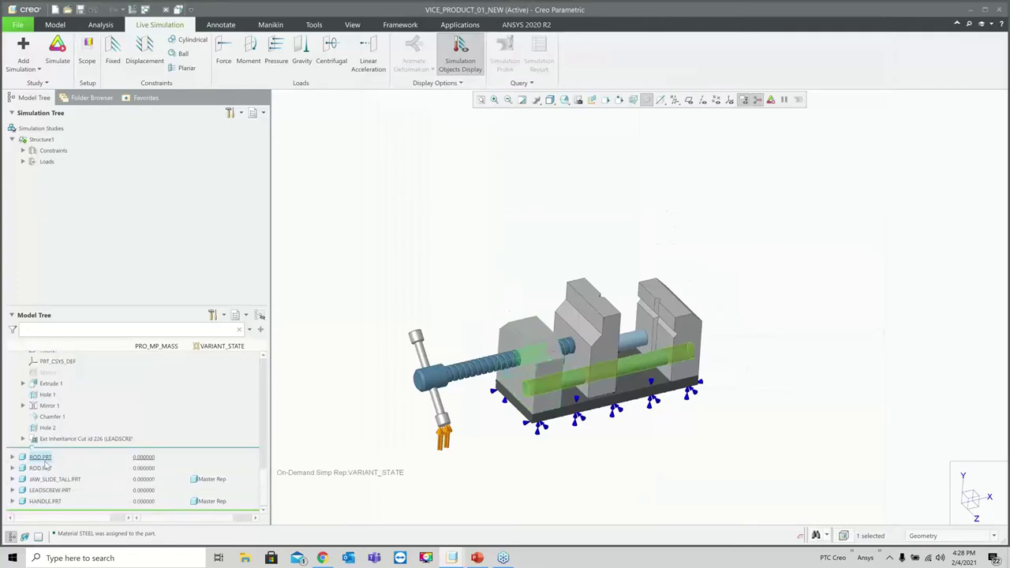
right_click(44, 463)
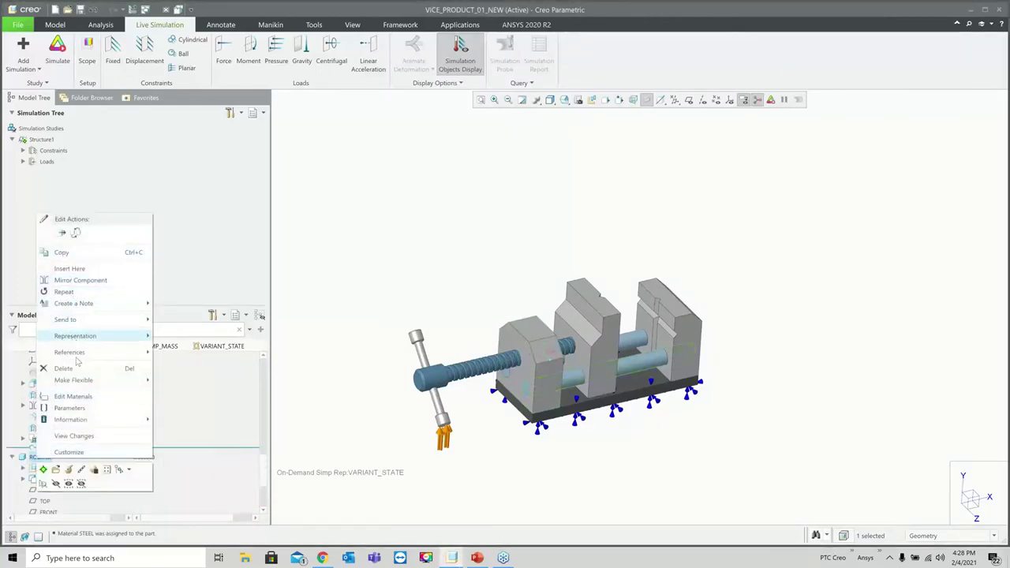
click(72, 396)
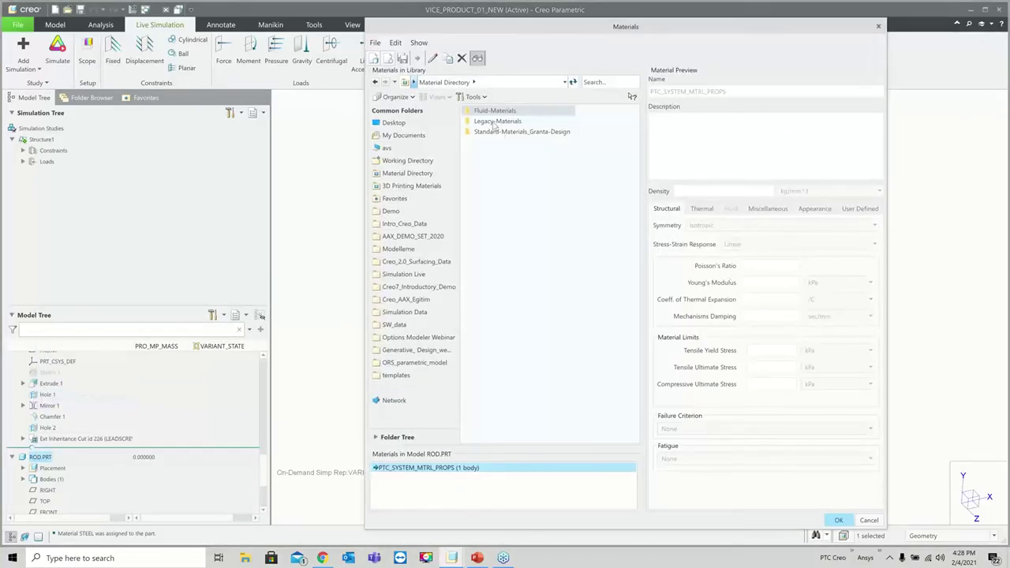
double_click(496, 122)
double_click(485, 278)
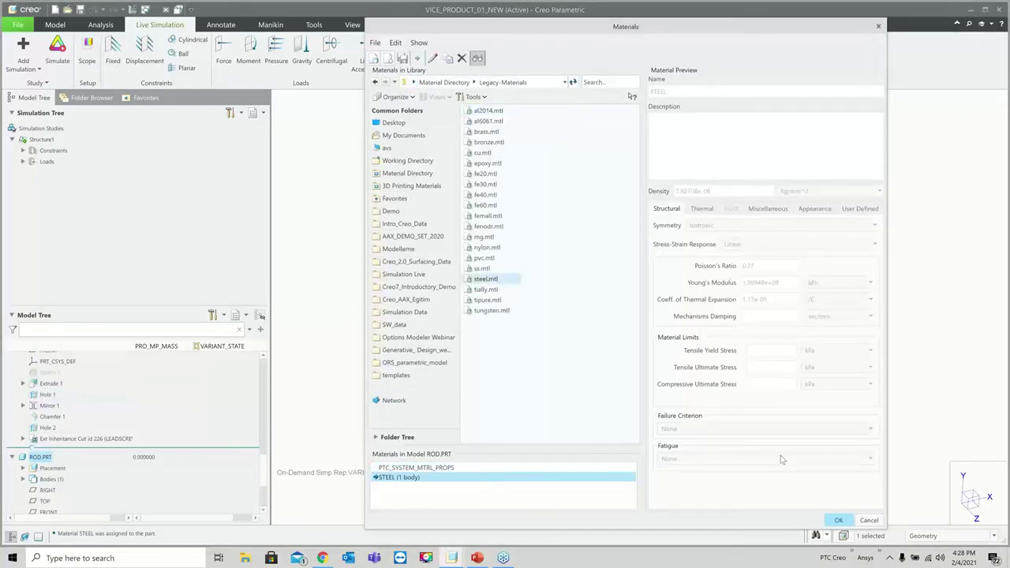
click(838, 520)
- Check which material is assigned to the second ROD.PRT instance and accept it
scroll(56, 434, down, 3)
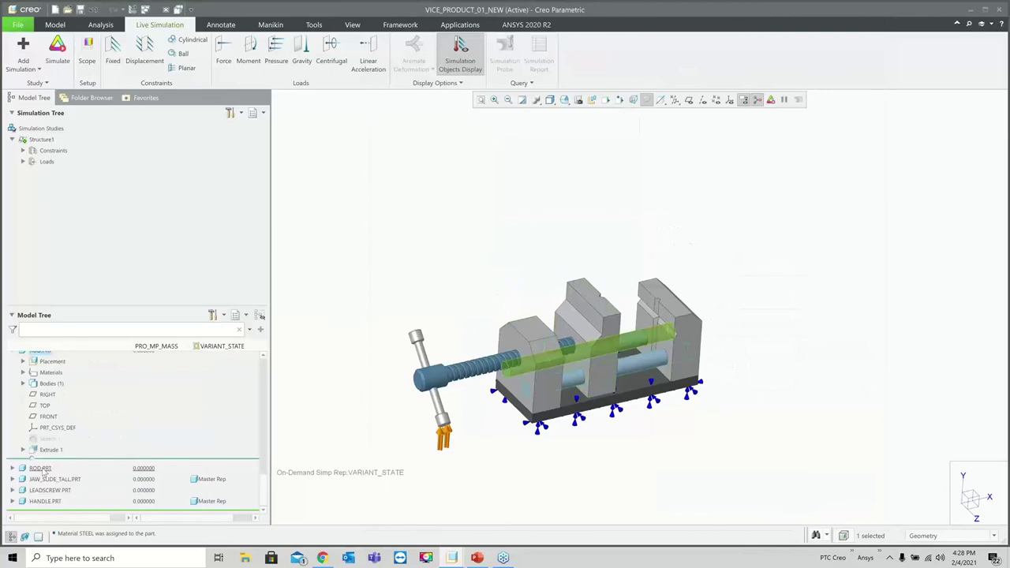
click(35, 467)
right_click(33, 467)
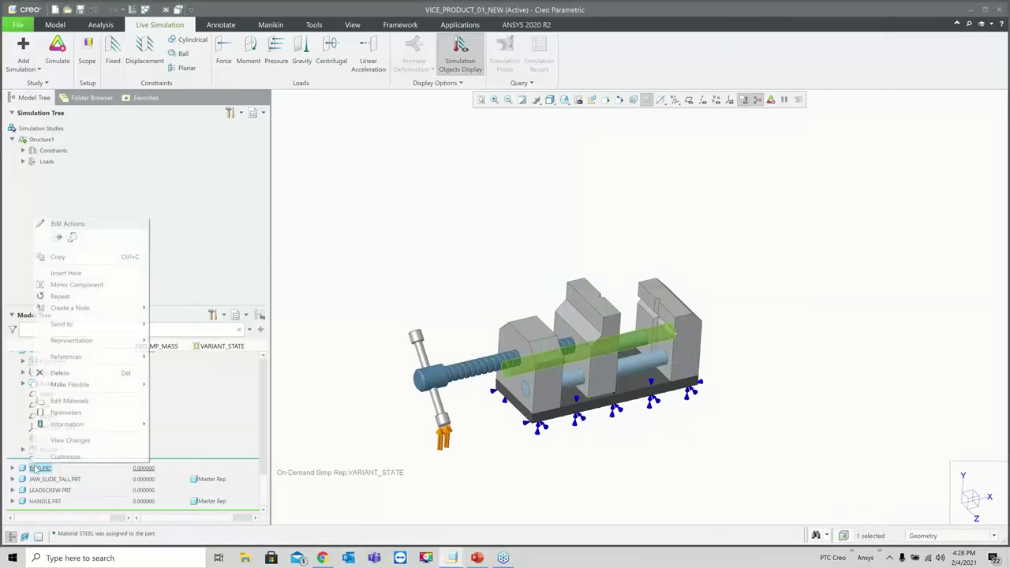
click(67, 401)
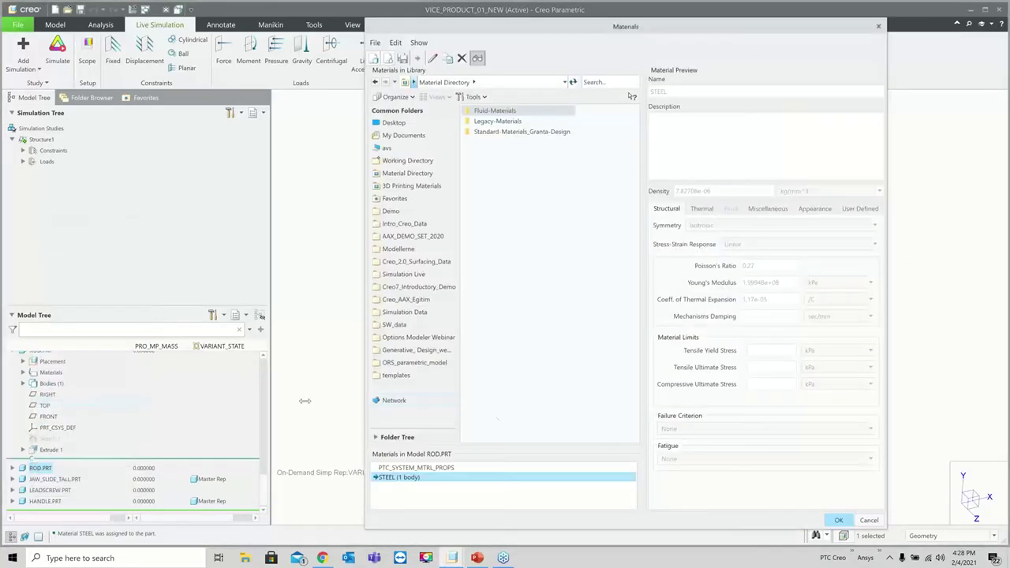
click(830, 522)
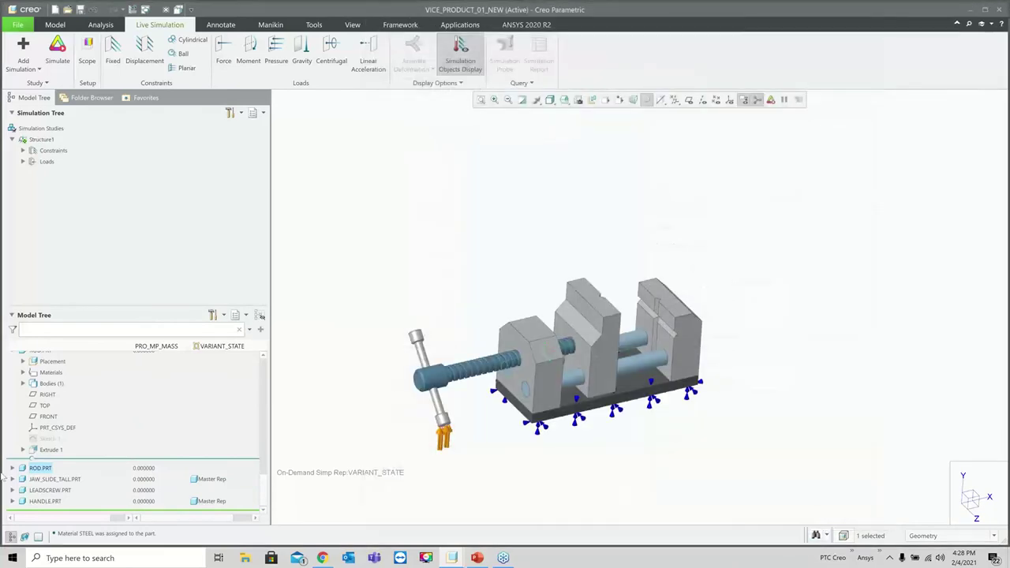
- Assign steel from the Legacy-Materials library to JAW_SLIDE_TALL.PRT
click(41, 479)
right_click(41, 479)
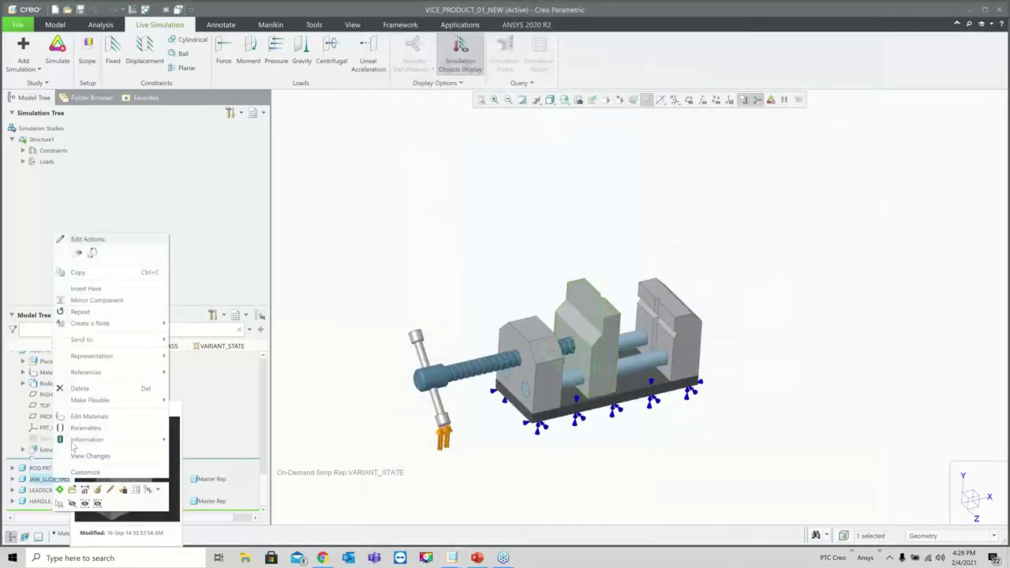
click(70, 417)
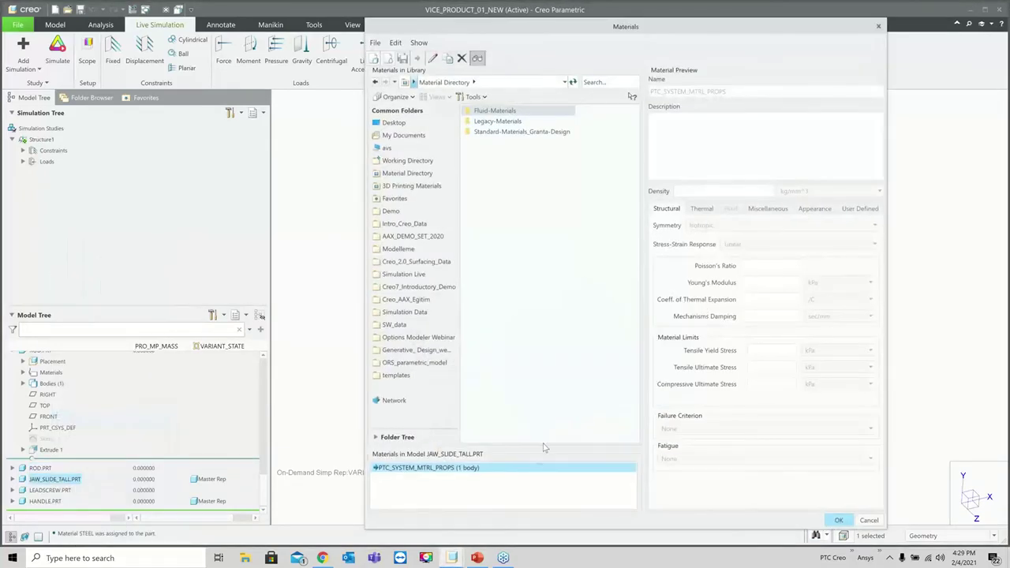
double_click(497, 121)
double_click(486, 280)
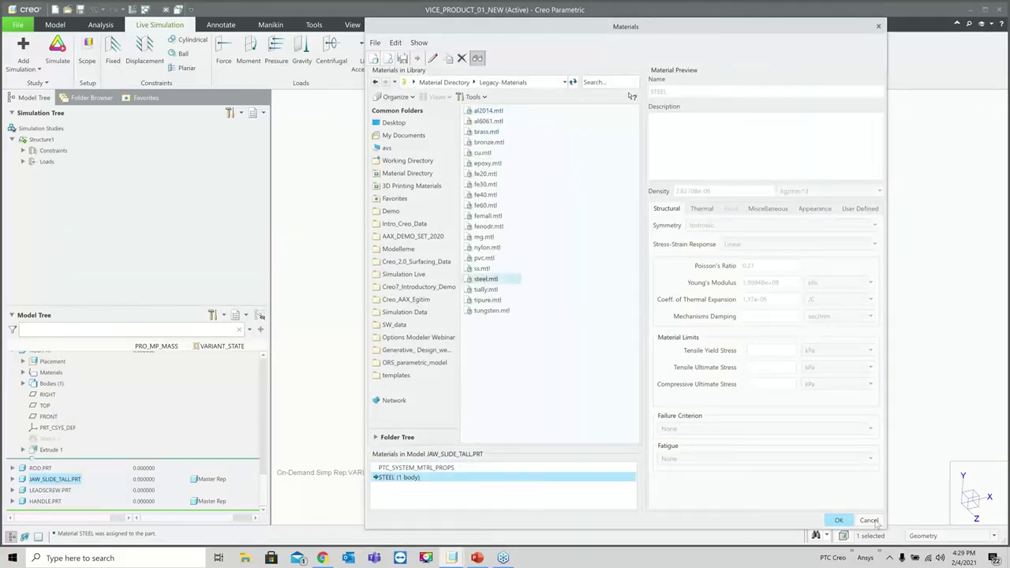
click(839, 520)
- Assign steel from the Legacy-Materials library to LEADSCREW.PRT
click(50, 491)
right_click(50, 490)
click(85, 427)
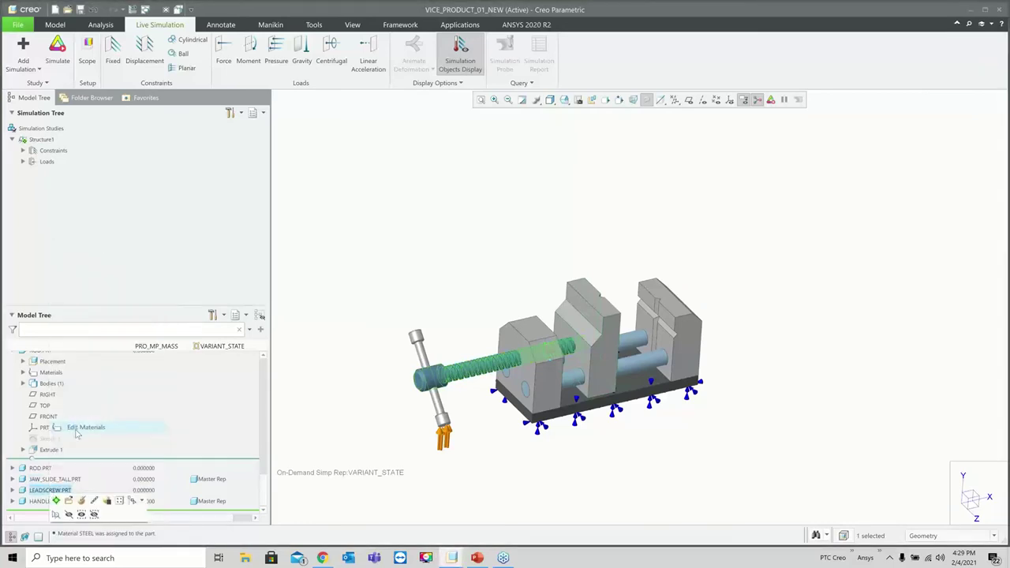
double_click(497, 121)
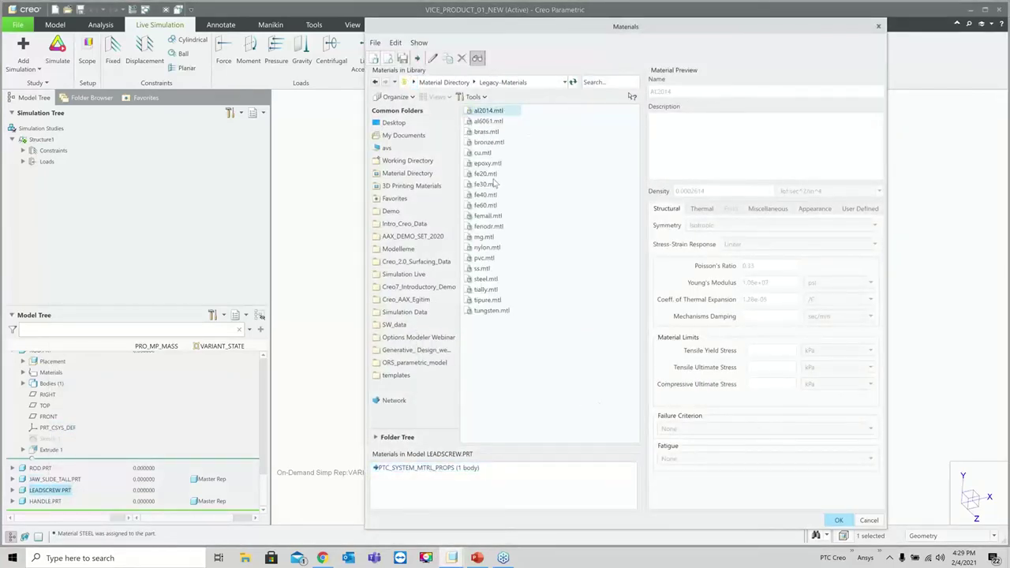
double_click(484, 279)
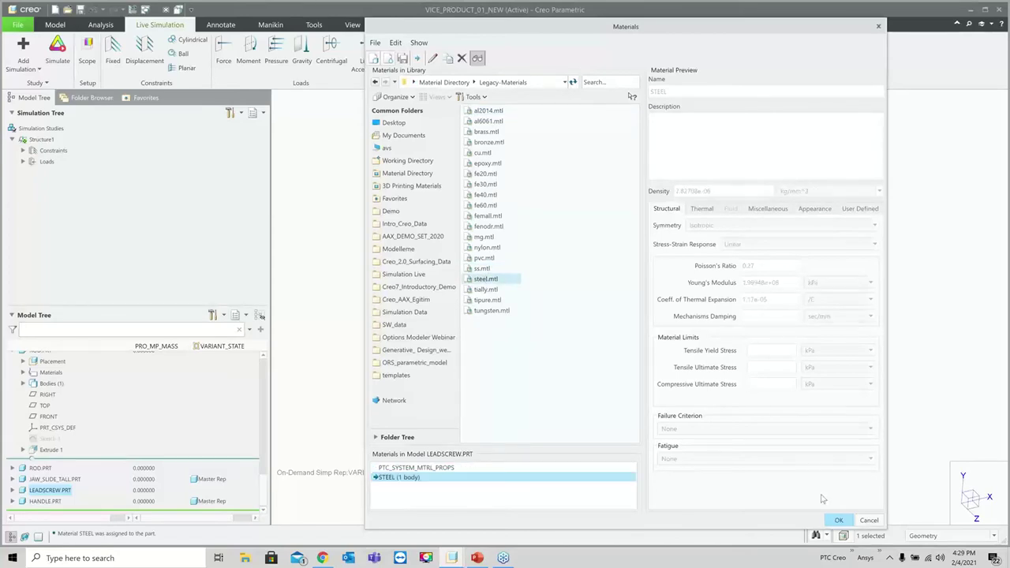
click(836, 520)
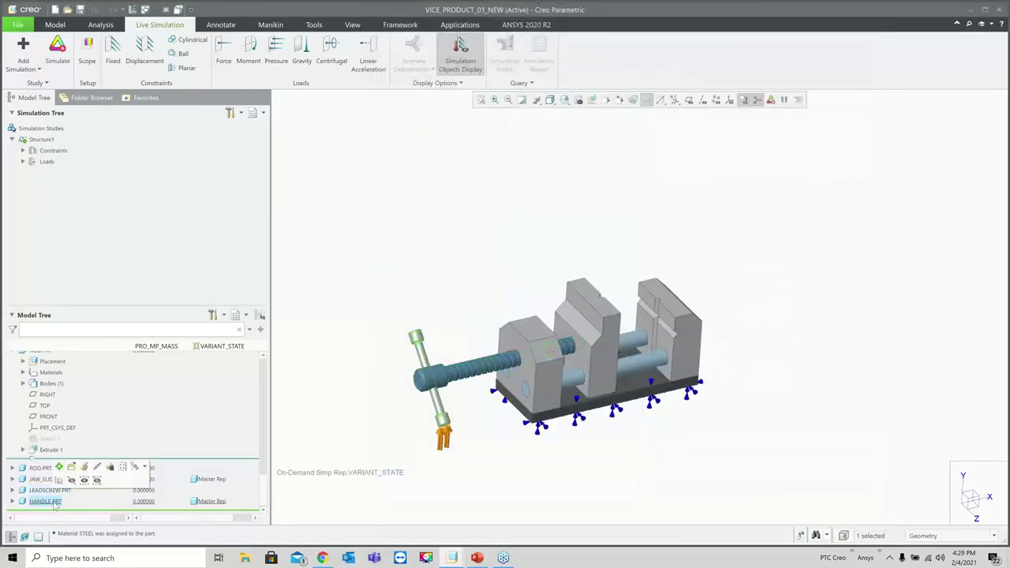
- Assign steel from the Legacy-Materials library to HANDLE.PRT
right_click(45, 501)
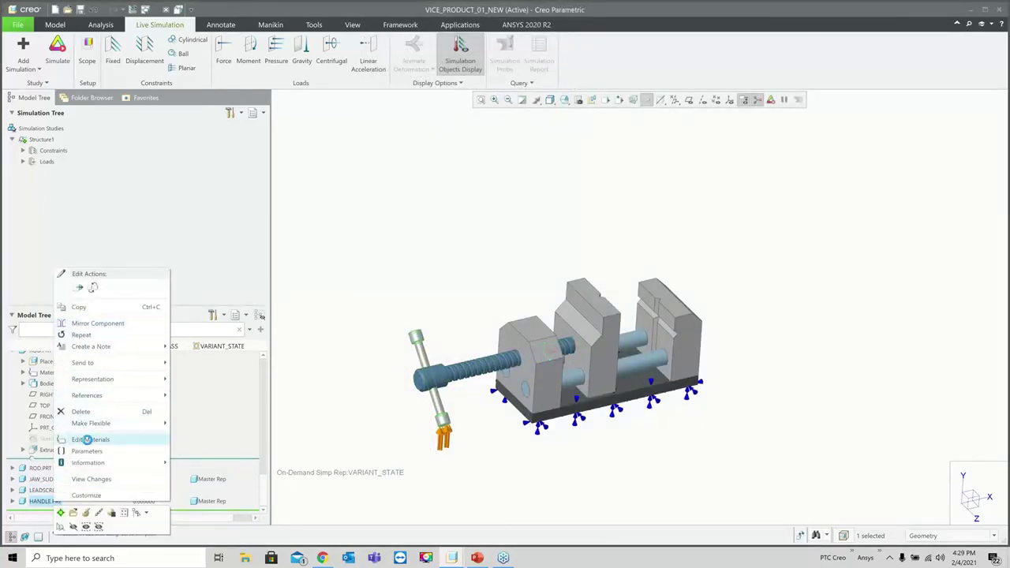
click(90, 440)
double_click(486, 120)
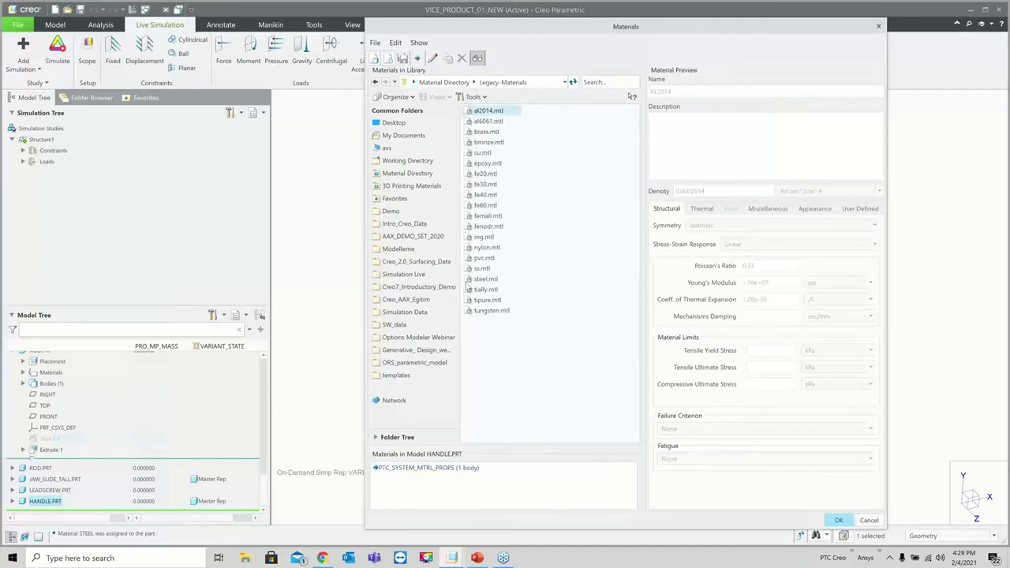
double_click(484, 280)
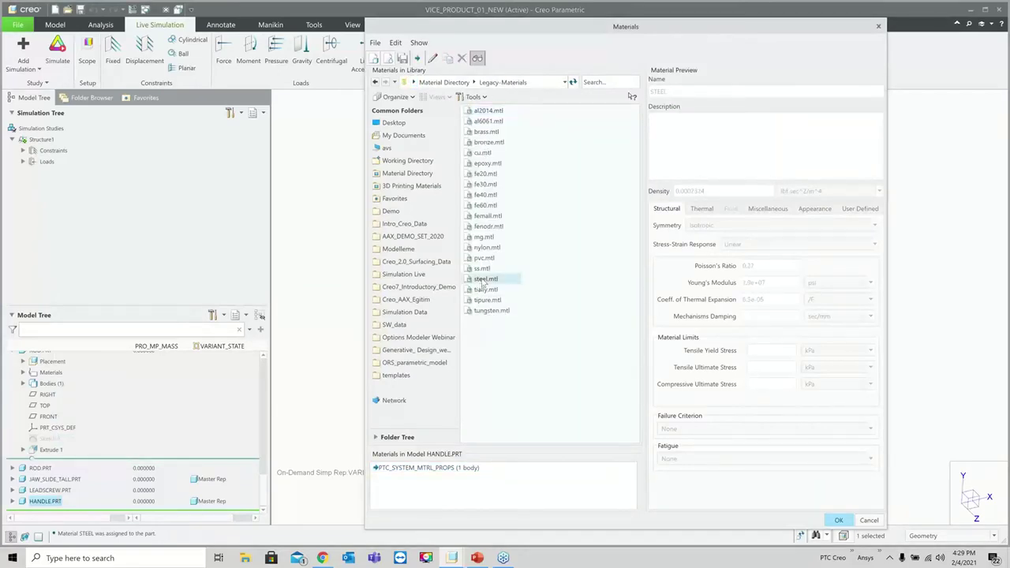
click(838, 520)
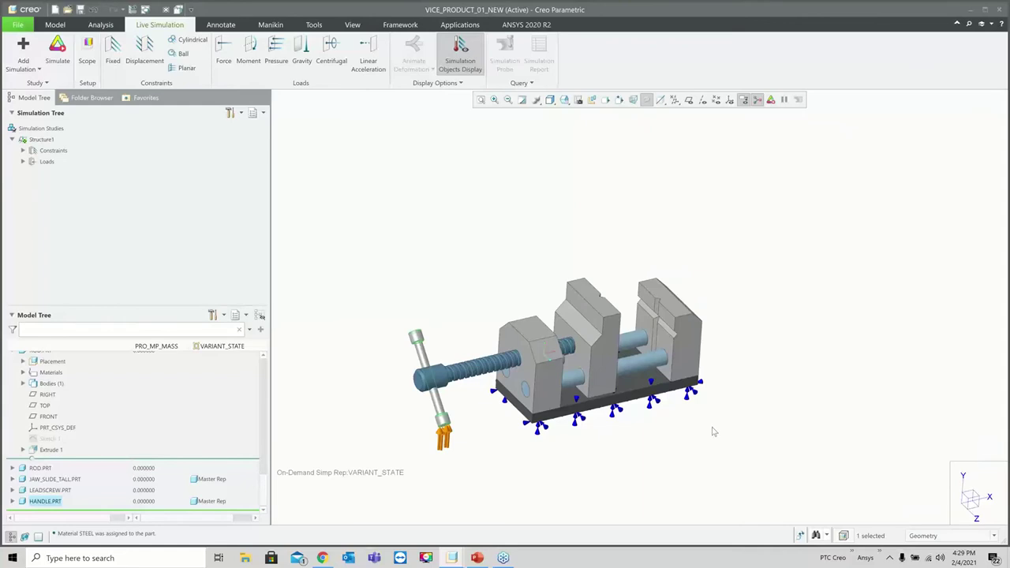
- Run the live simulation on the vice and inspect the stress plot around the handle and leadscrew
click(58, 52)
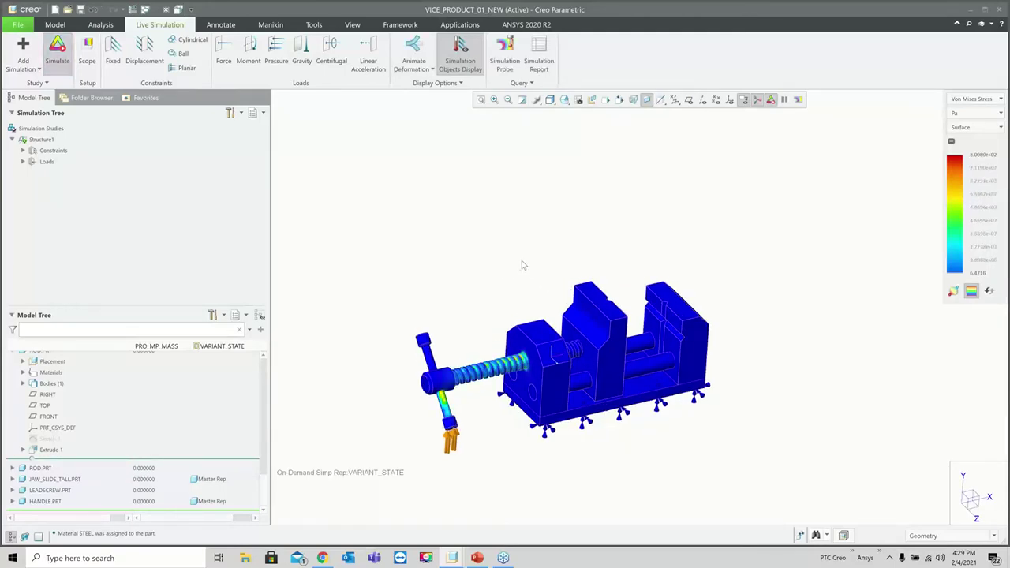
scroll(512, 293, up, 3)
scroll(531, 264, down, 3)
scroll(504, 378, up, 3)
middle_drag(504, 379, 600, 371)
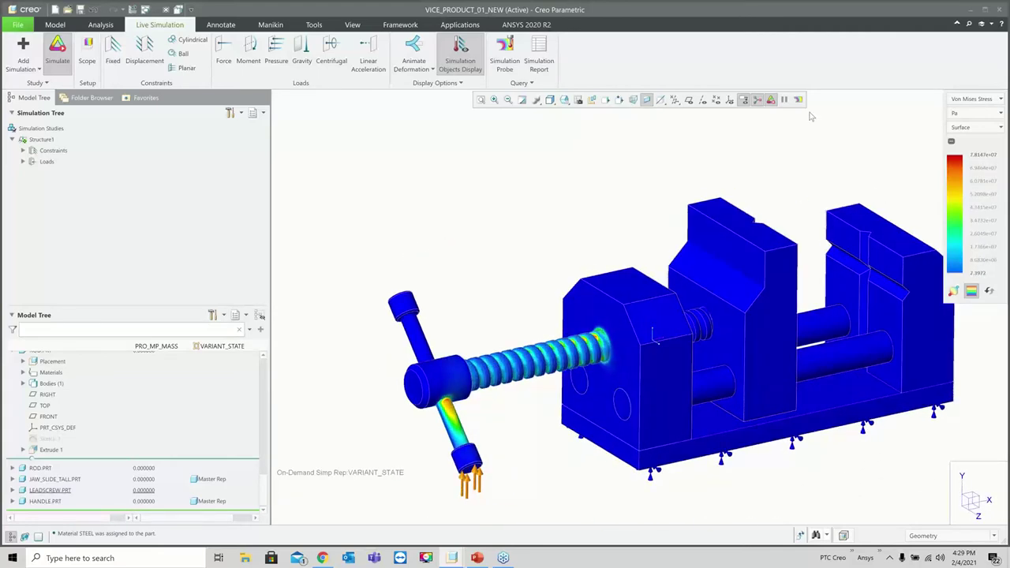
- Keep Von Mises Stress as the displayed result, move the results legend inward over the model, and set its unit to MPa
click(972, 99)
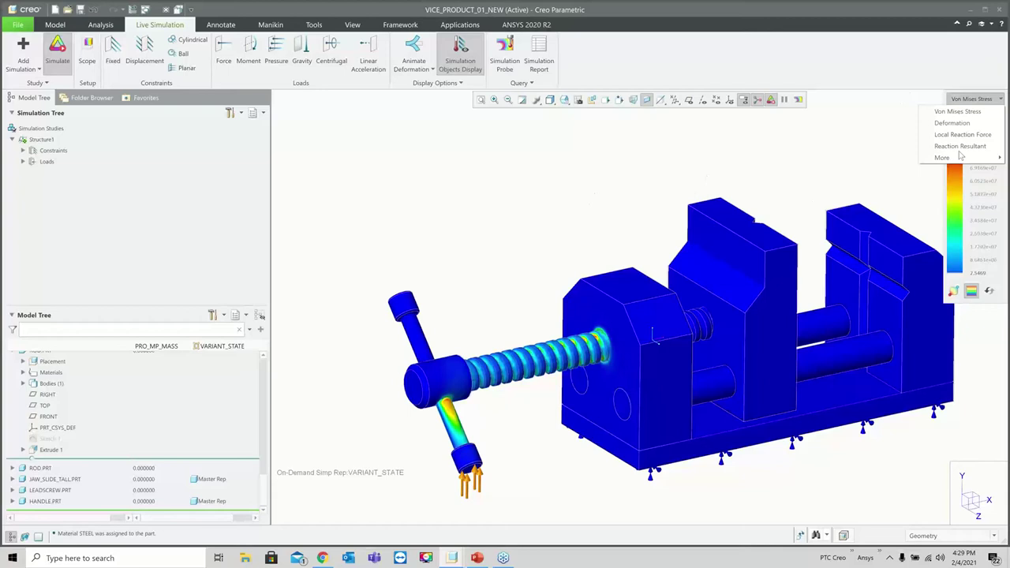
click(982, 111)
click(984, 101)
click(978, 111)
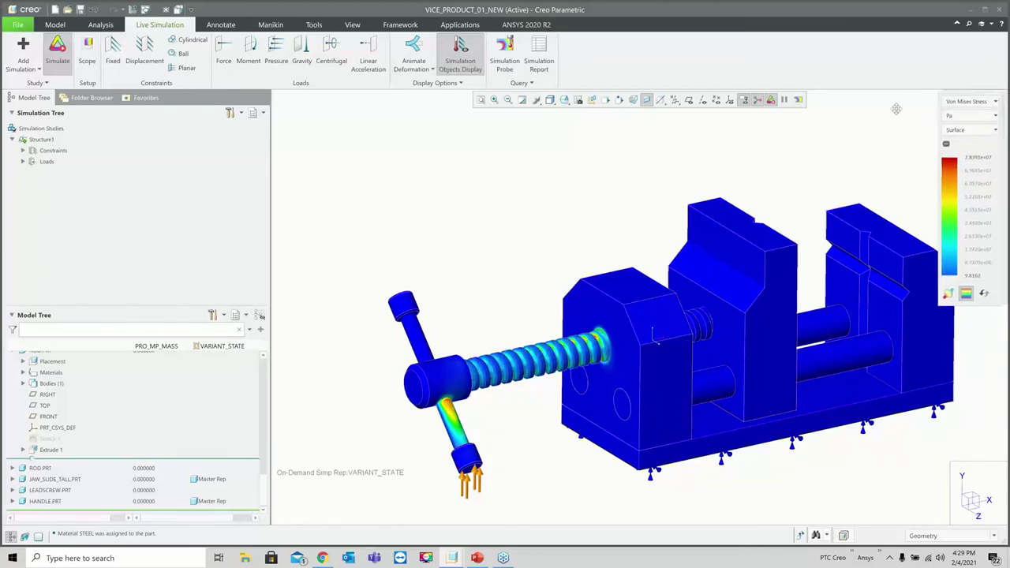
drag(896, 109, 961, 150)
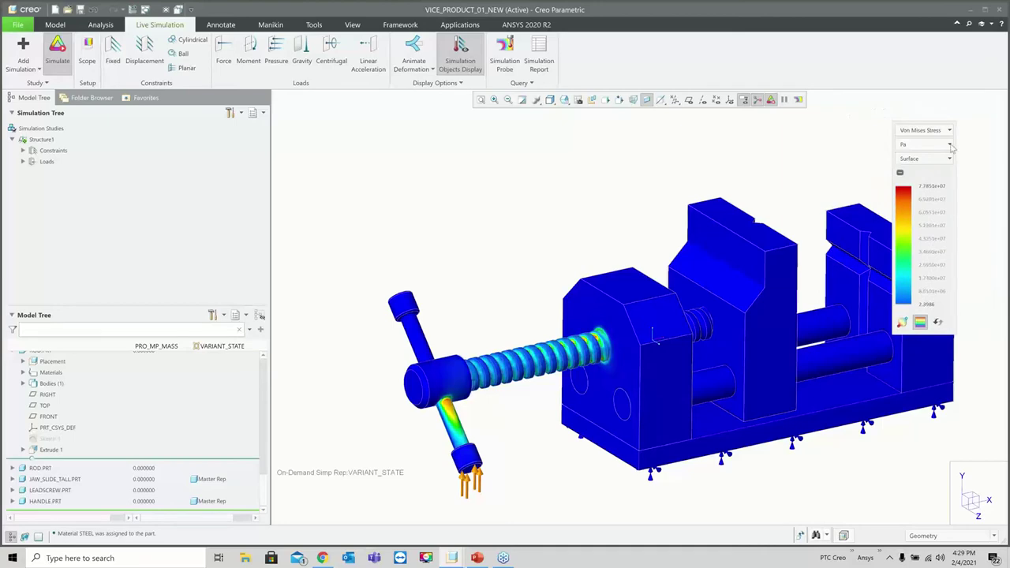
click(950, 144)
click(908, 203)
scroll(556, 238, down, 2)
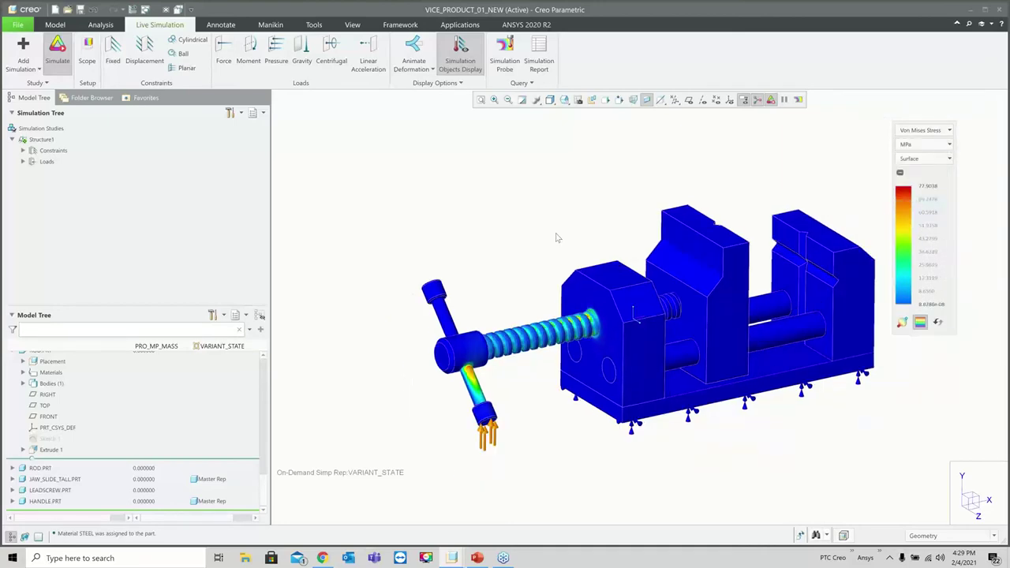
- Examine the Von Mises stress plot on the handle and where the leadscrew enters the head block
scroll(611, 229, up, 4)
mouse_move(540, 246)
middle_down()
mouse_move(489, 281)
mouse_move(449, 293)
mouse_move(521, 284)
middle_up()
scroll(552, 319, up, 6)
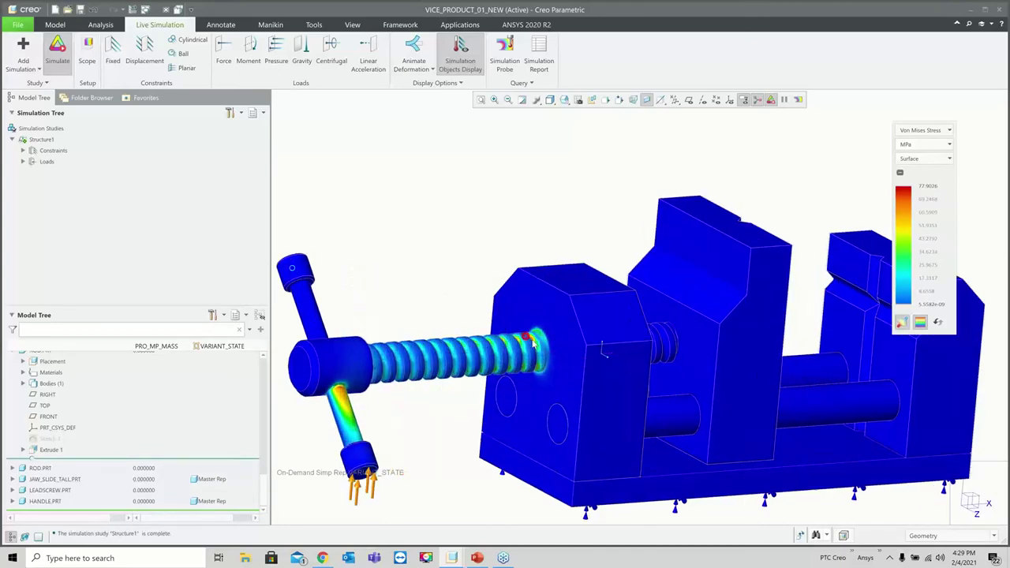
key(ctrl+d)
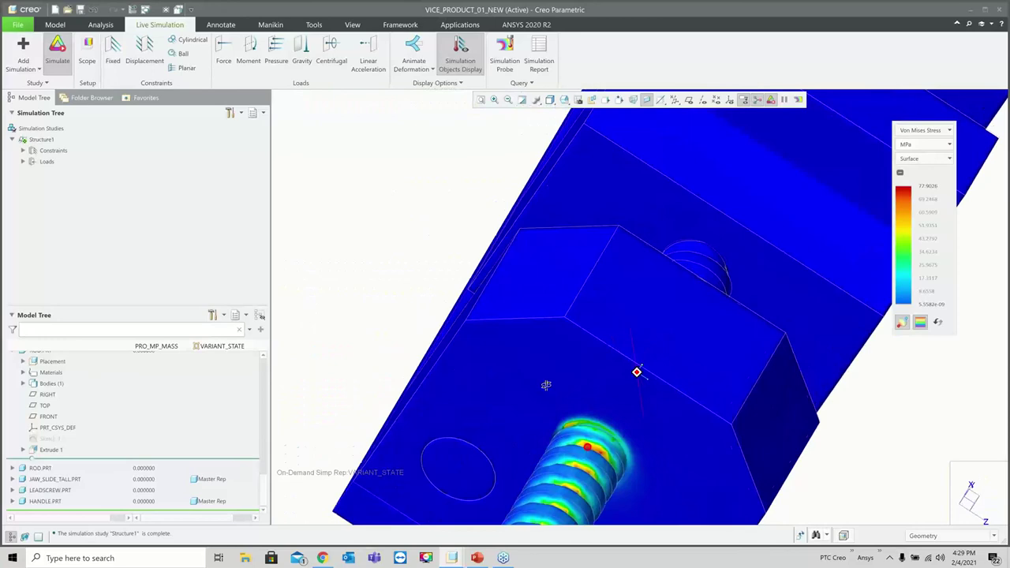
mouse_move(523, 337)
middle_down()
mouse_move(570, 351)
mouse_move(519, 345)
middle_up()
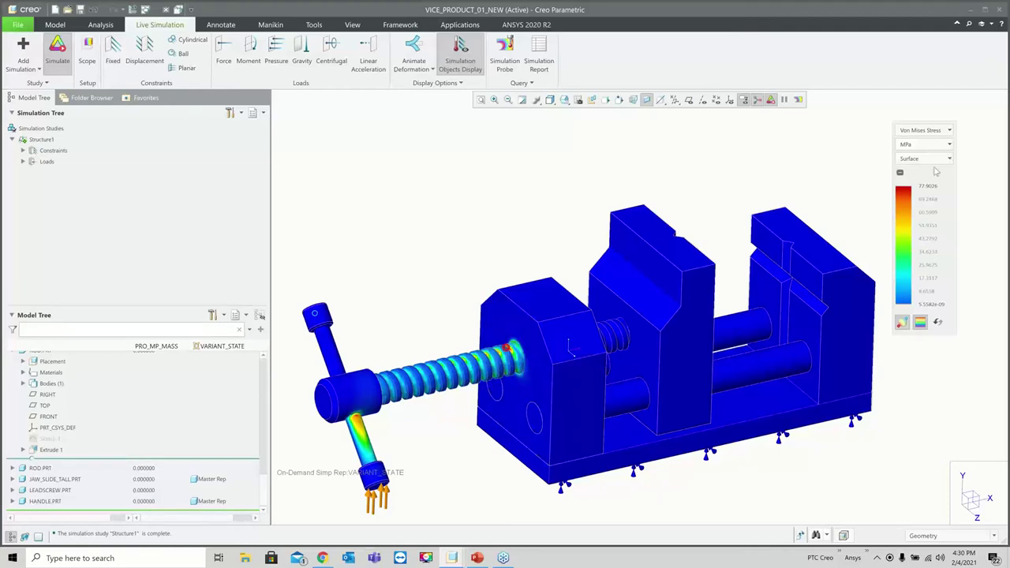
- Switch the displayed simulation result to Deformation and set its unit to mm
click(923, 130)
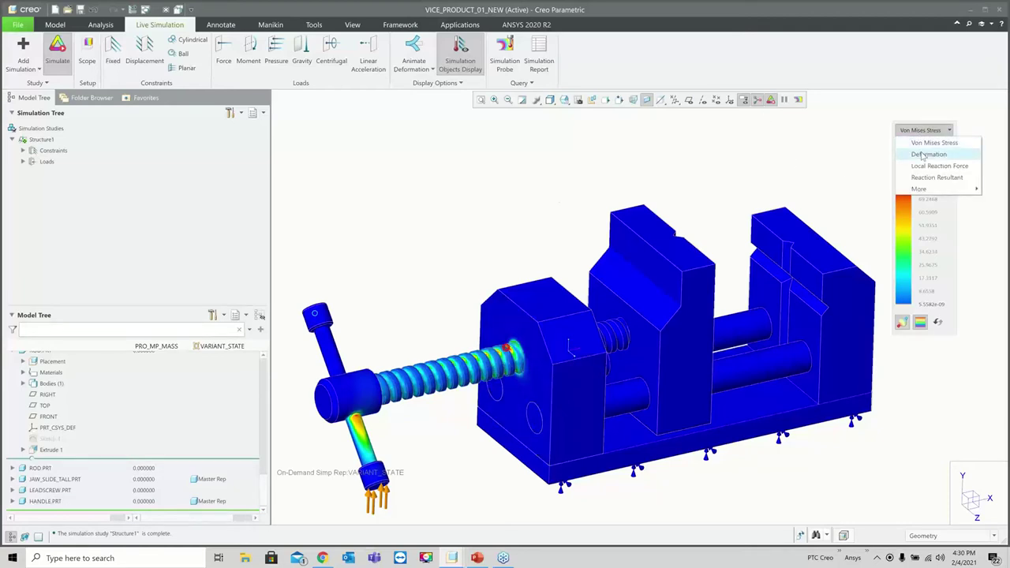
click(919, 150)
middle_drag(679, 214, 688, 215)
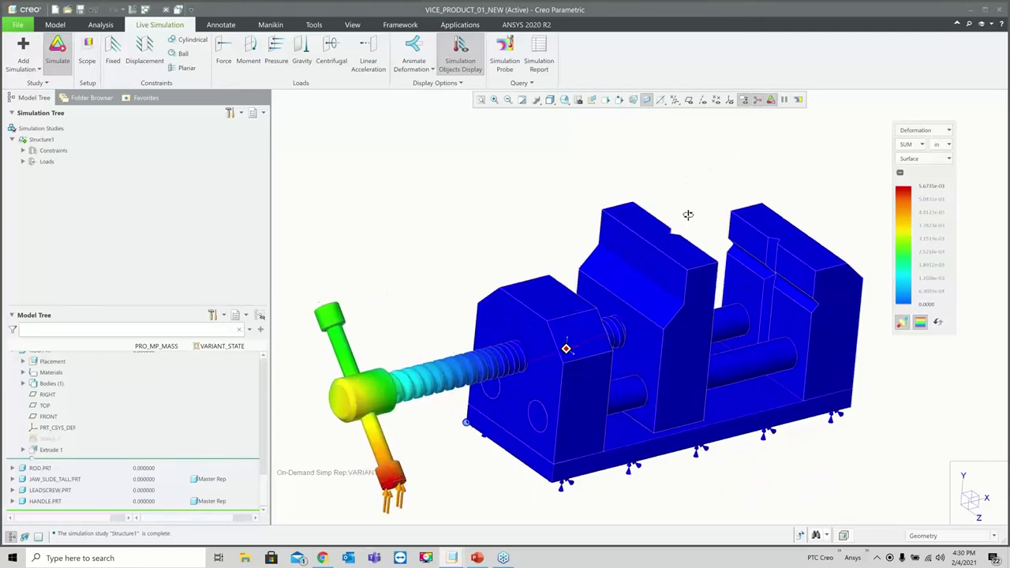
click(950, 146)
click(955, 249)
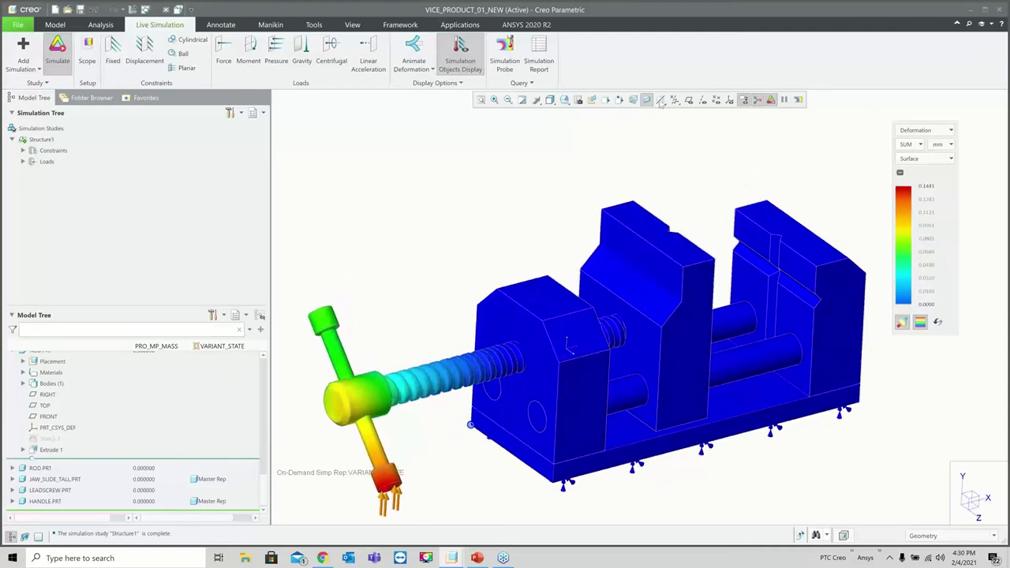
- Play the animated deformation of the vice and stop it again
click(425, 50)
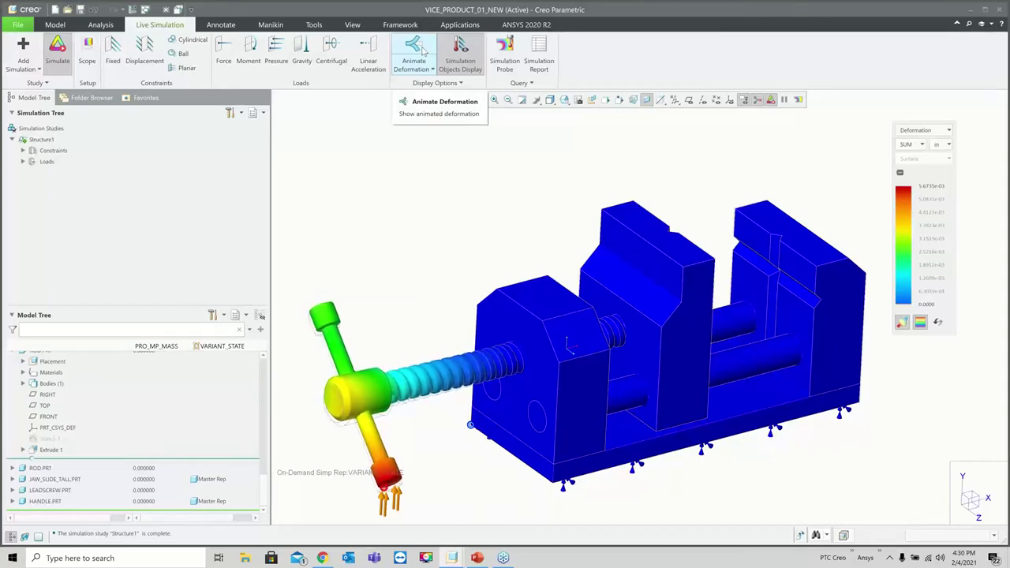
click(423, 50)
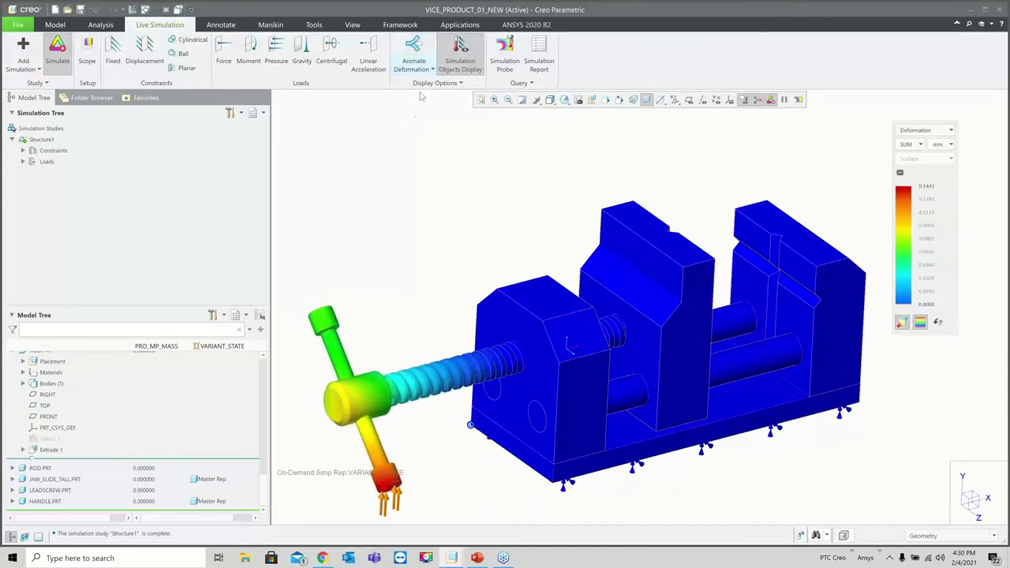
key(ctrl+d)
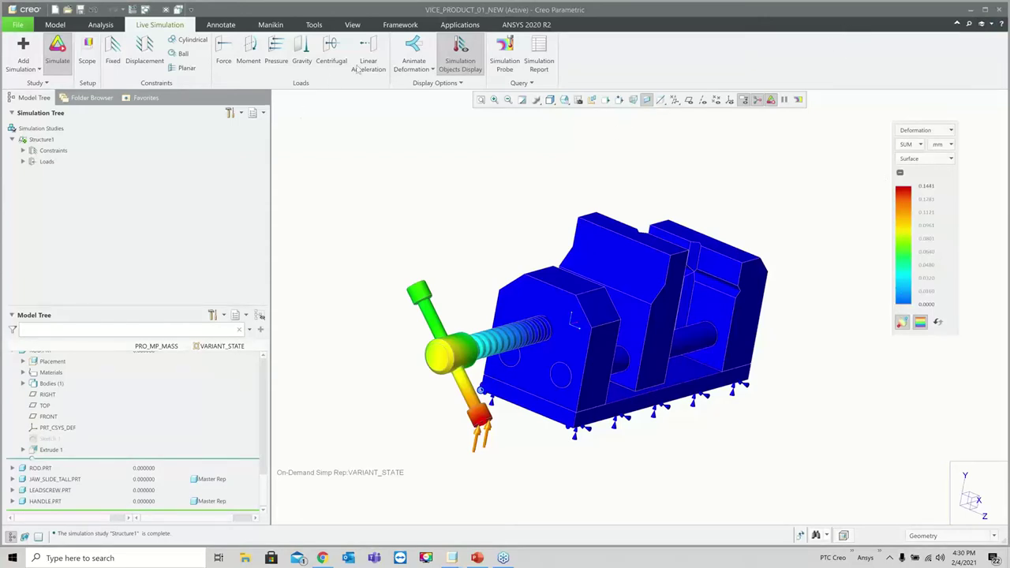
- Turn off the live simulation and close the open vice assembly windows
click(57, 52)
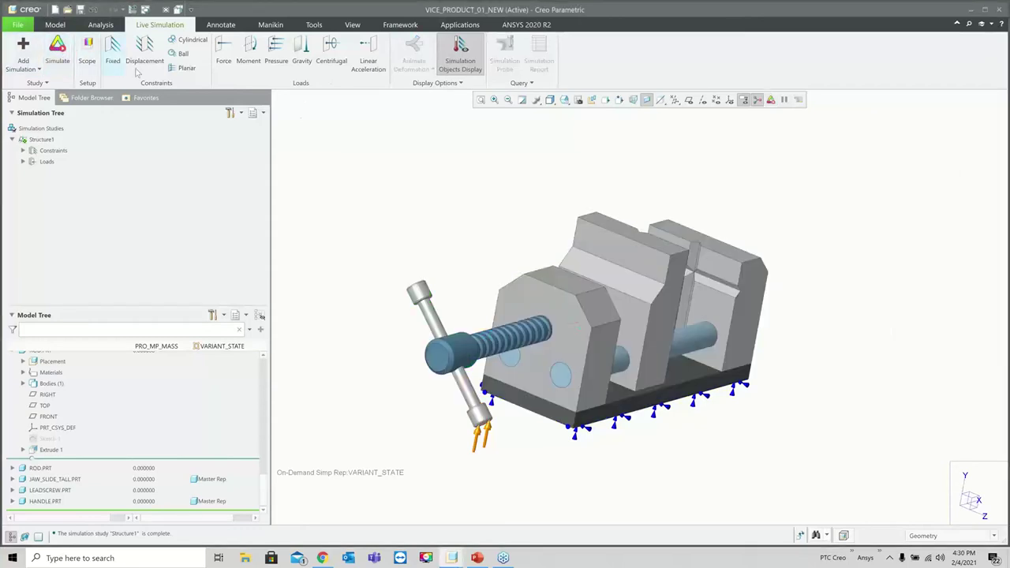
middle_drag(565, 229, 541, 221)
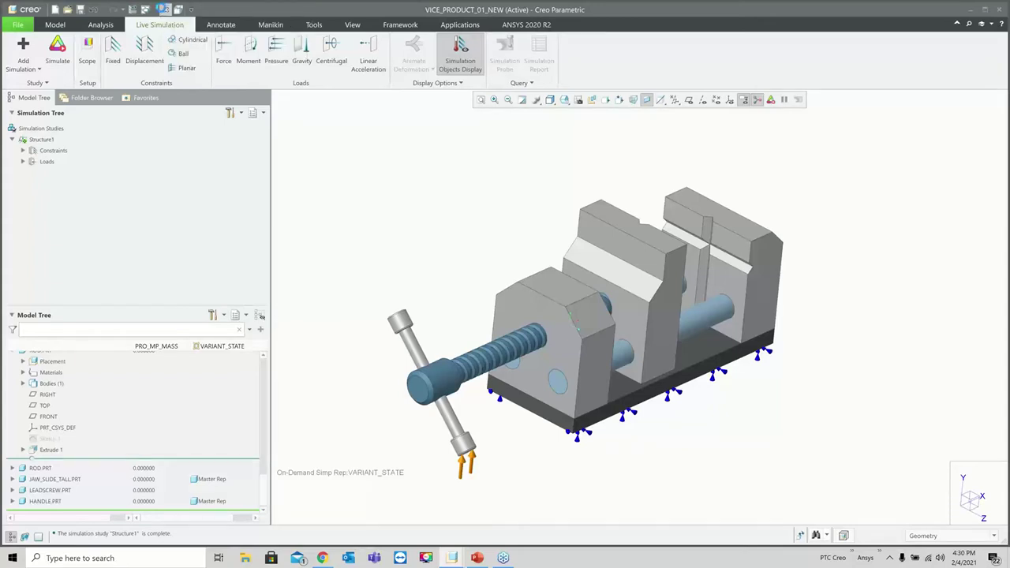
click(164, 10)
click(167, 9)
click(164, 25)
click(166, 10)
click(152, 46)
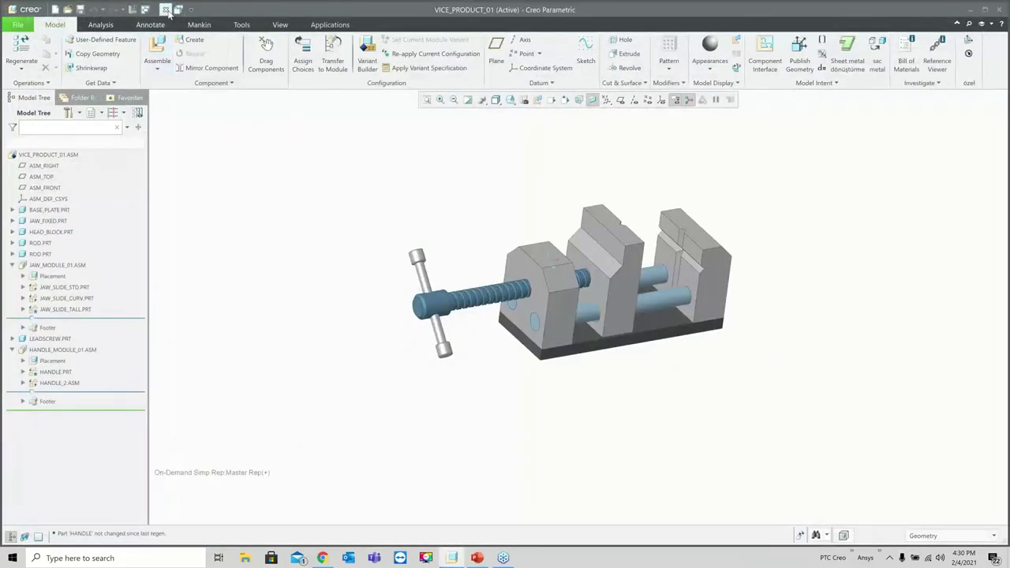
click(178, 9)
- Erase all models that are not displayed from the session
click(139, 54)
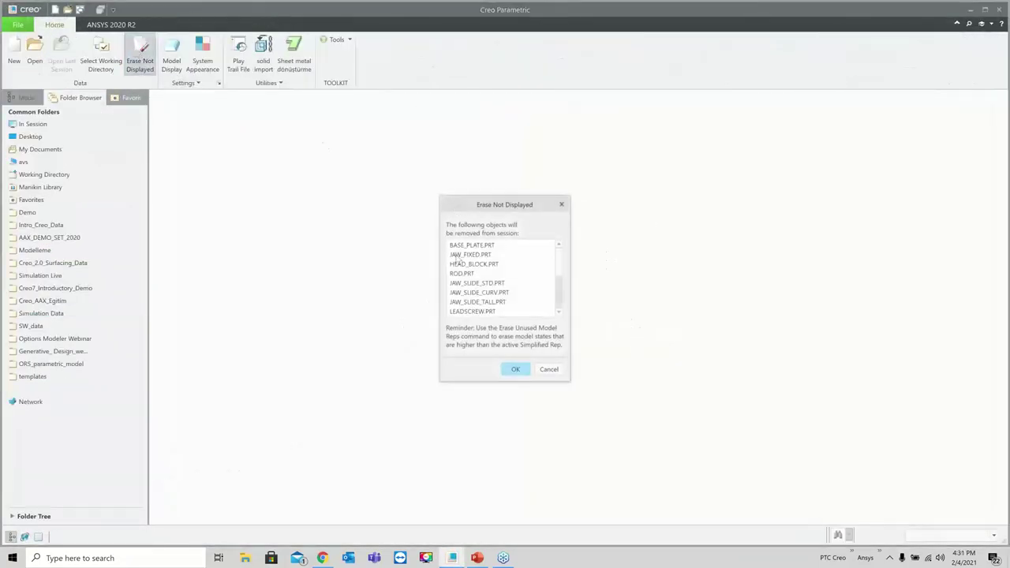
click(515, 369)
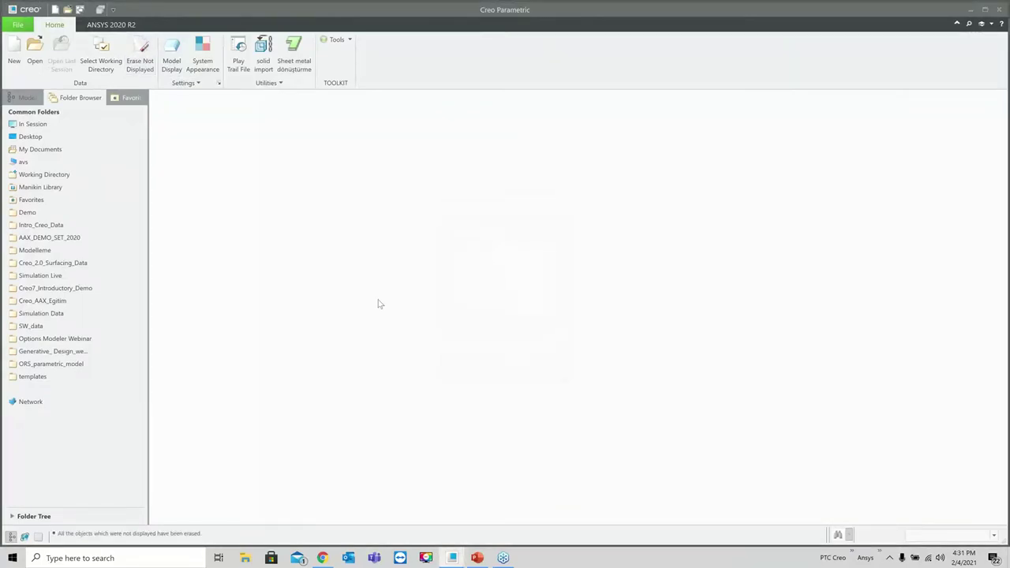
click(149, 62)
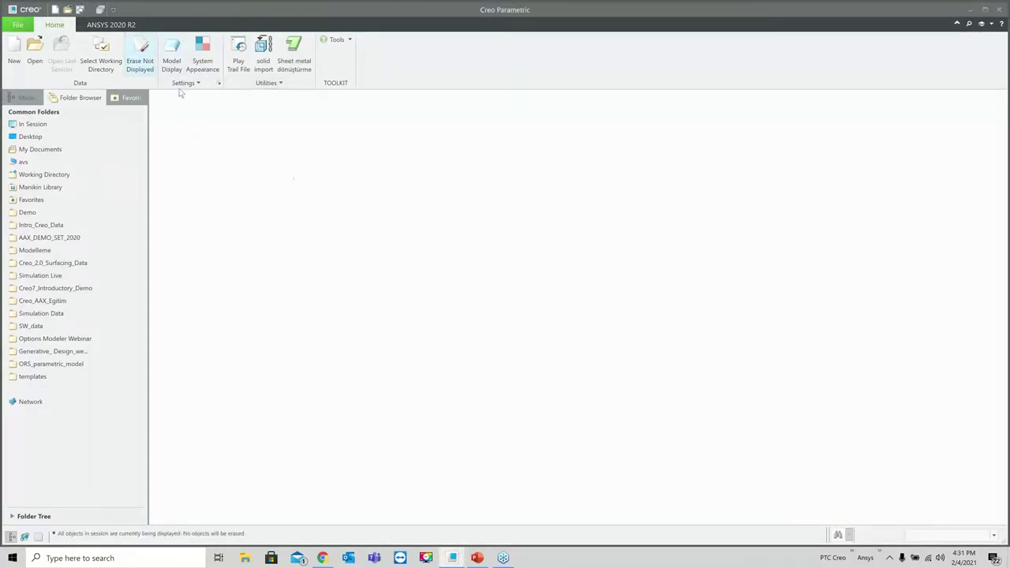
- Set the folder 02-Var_olan_montajı_urun_varyasyonuna_donusturme inside Options Modeler Webinar as the working directory
click(107, 338)
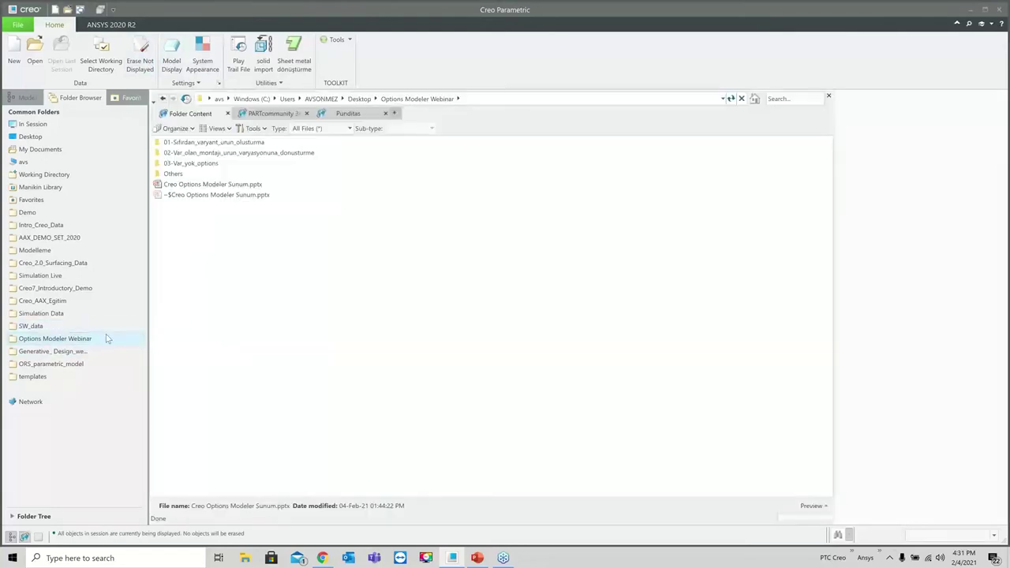
click(210, 155)
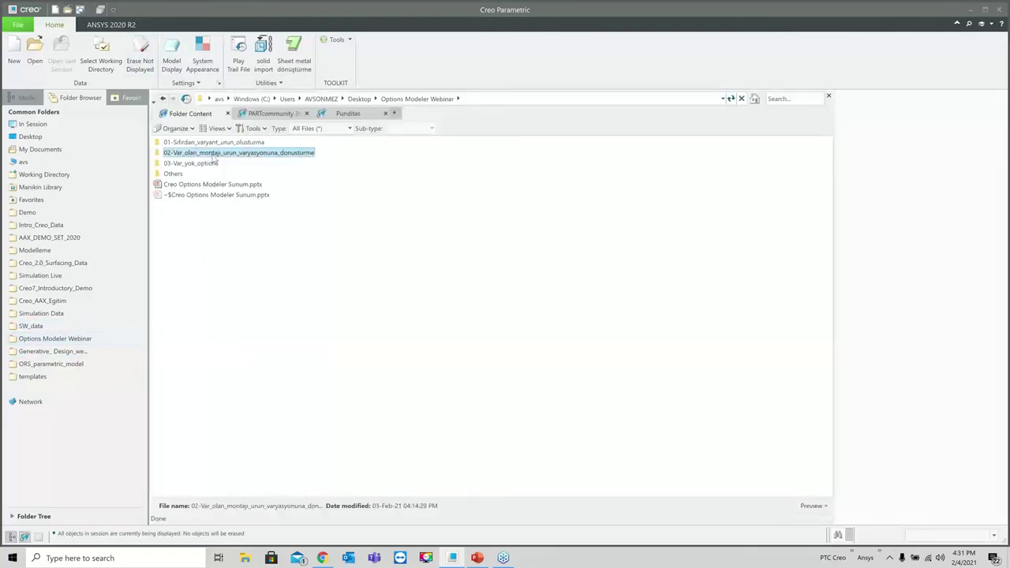
right_click(213, 156)
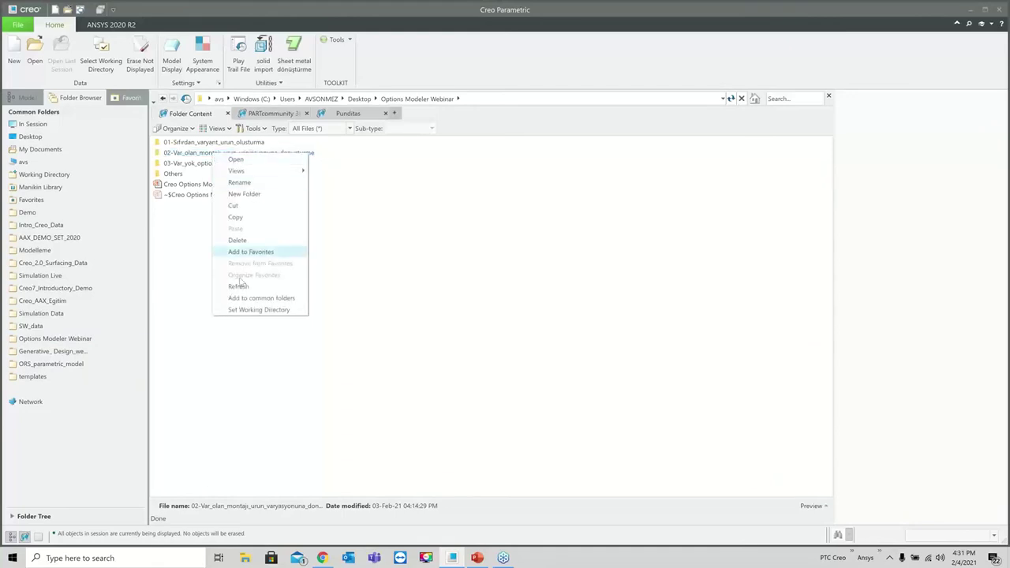
click(249, 310)
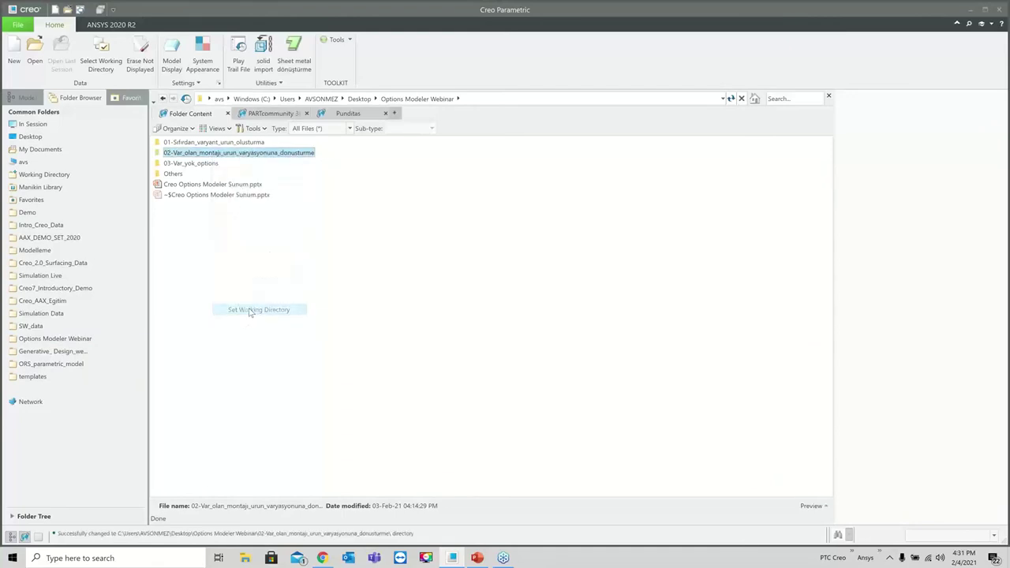
- Open the new working directory and filter its files to assemblies with the Design sub-type
double_click(248, 155)
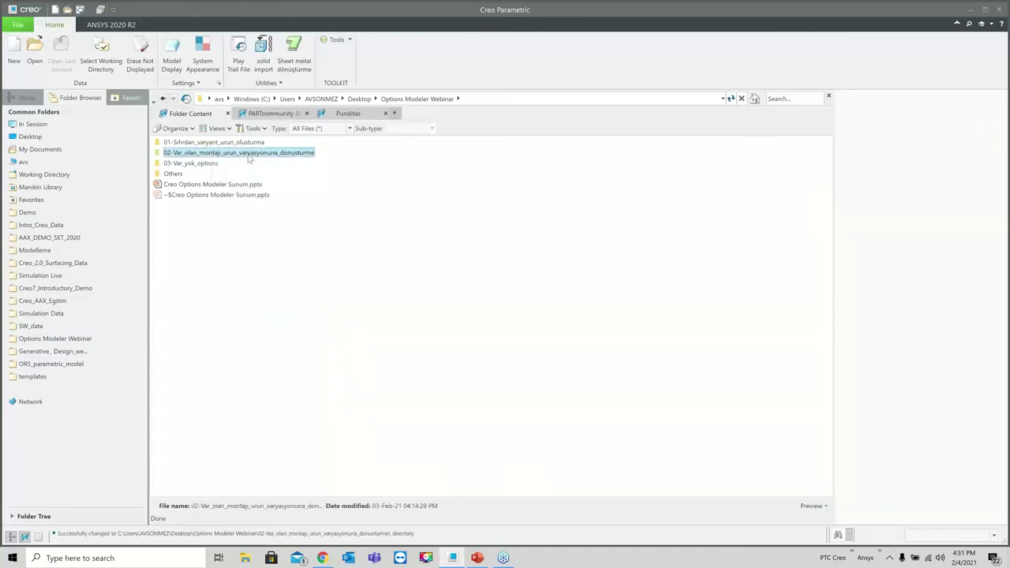
click(323, 128)
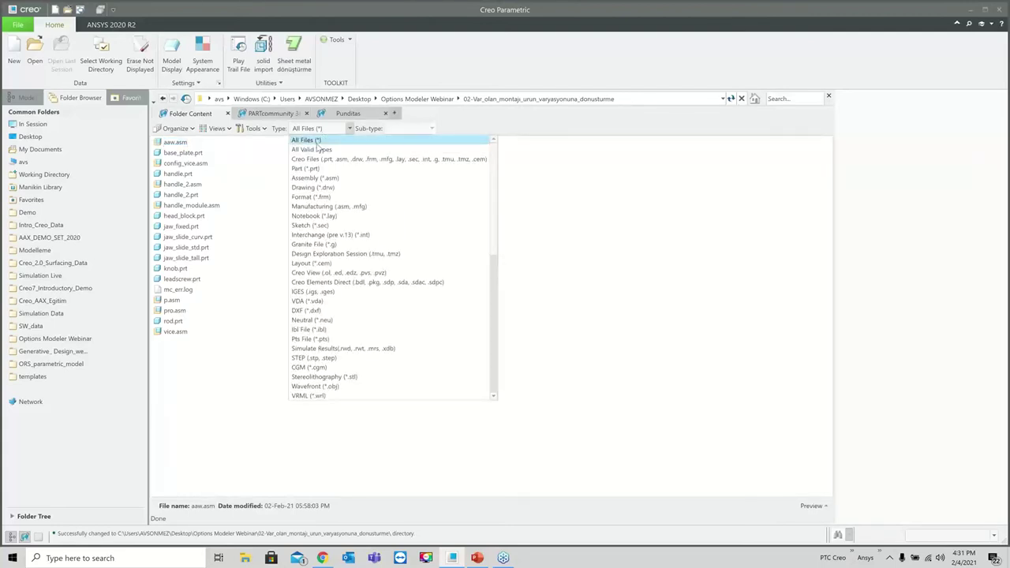
click(318, 178)
click(417, 132)
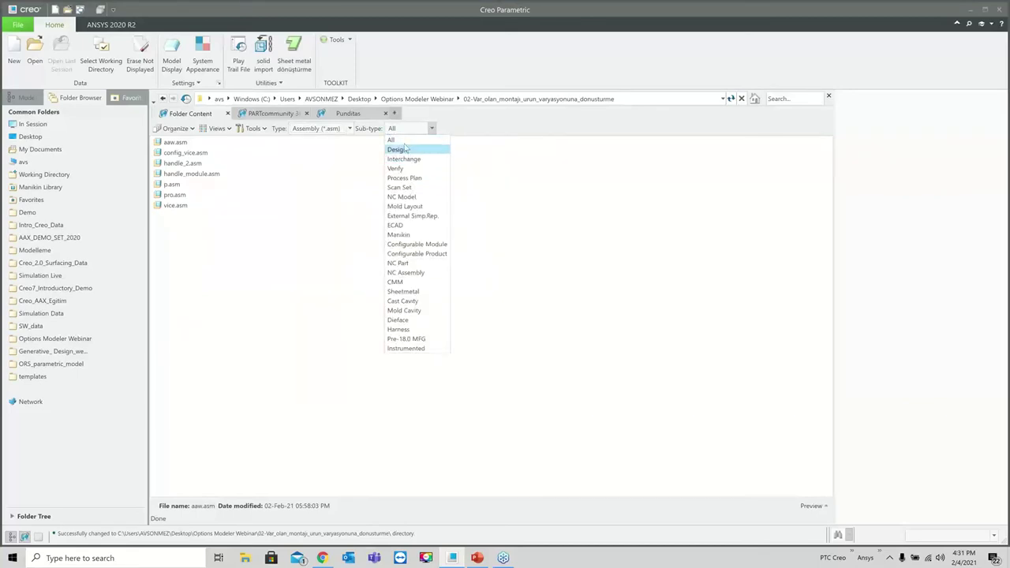
click(400, 150)
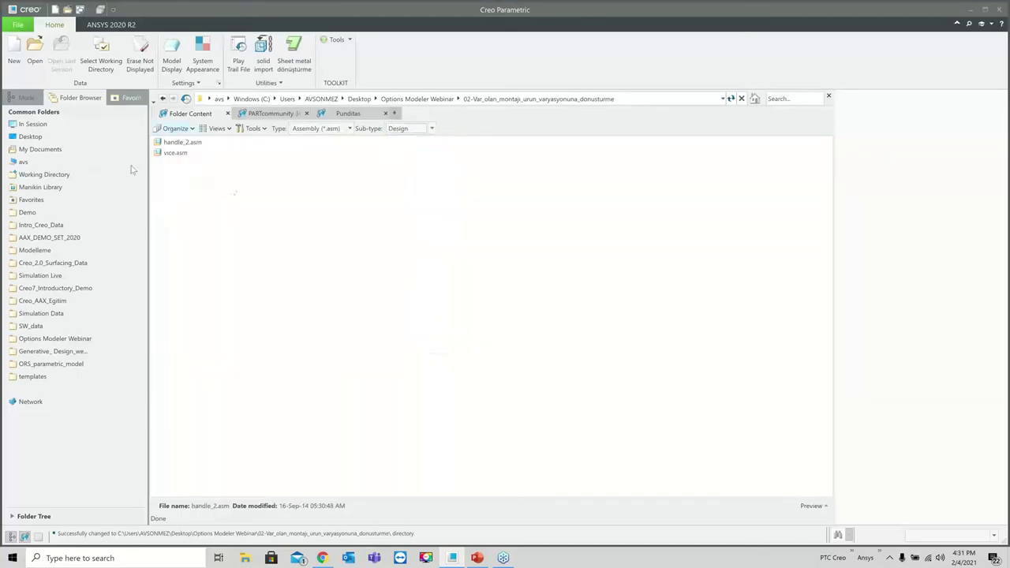
- List the folder's Configurable Module assemblies and its Configurable Product assemblies by changing the sub-type filter
click(432, 128)
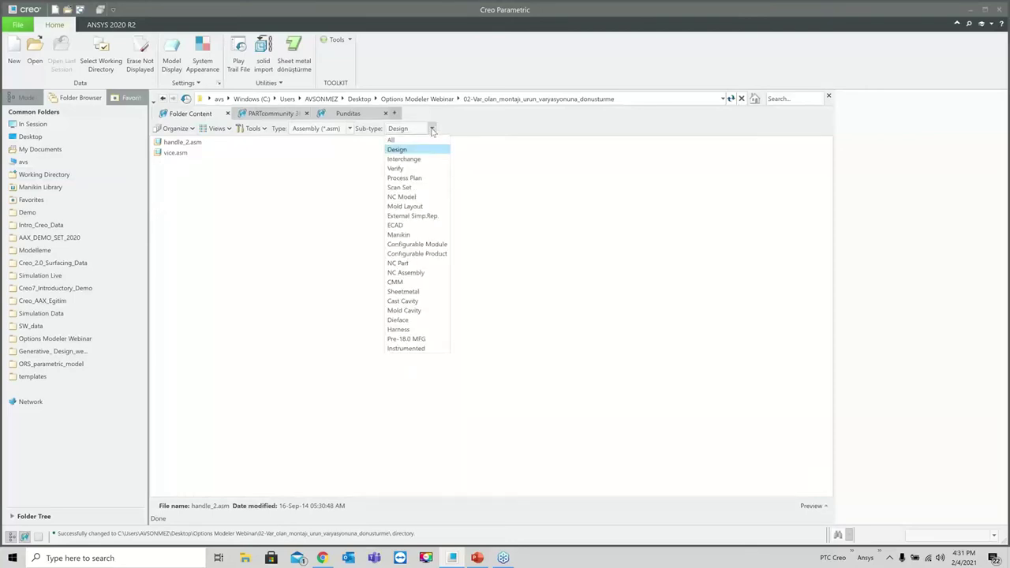
click(432, 244)
click(432, 129)
click(435, 254)
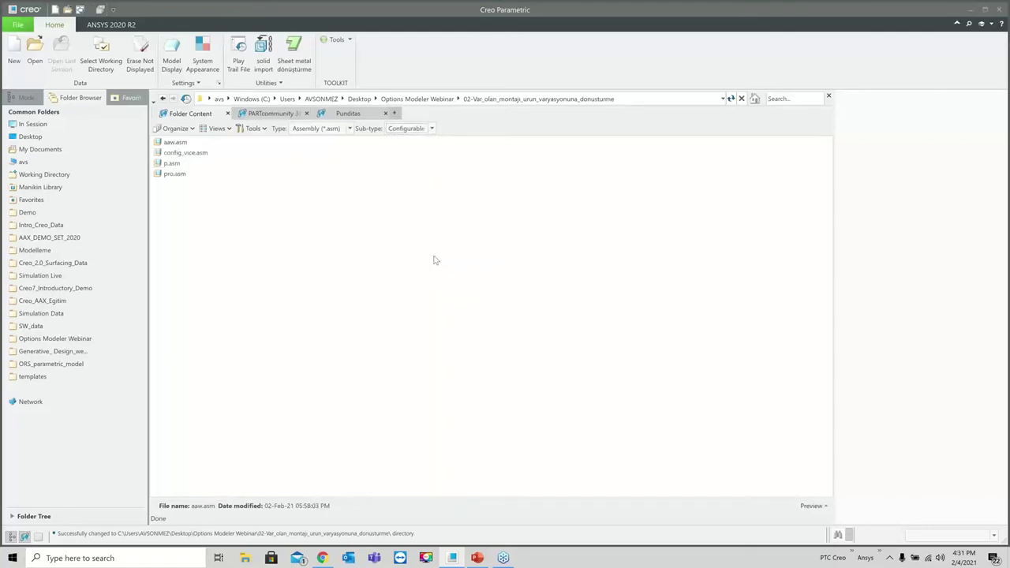
- Filter the assemblies back to the Design sub-type and open vice.asm
click(432, 129)
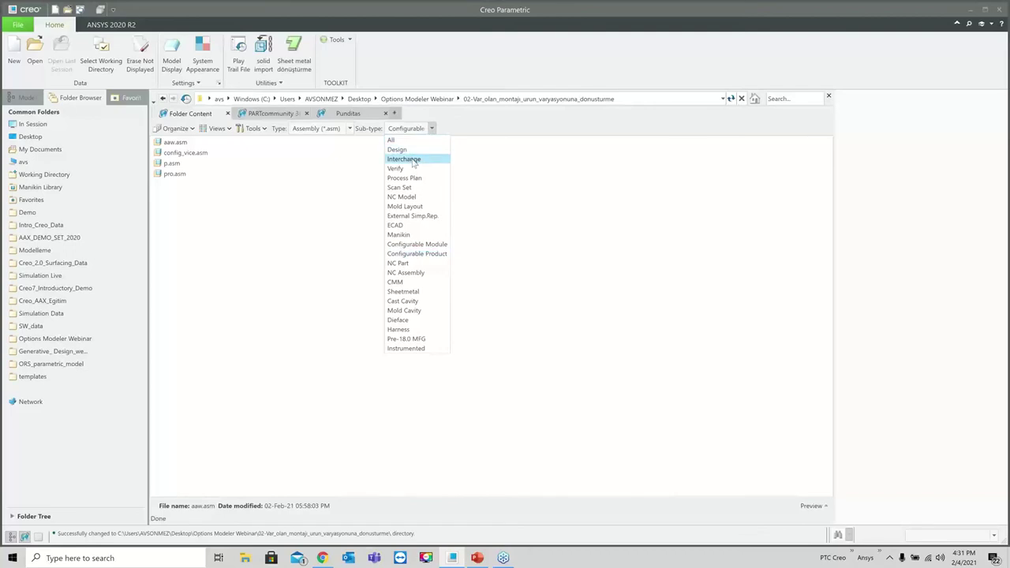
click(405, 151)
double_click(172, 154)
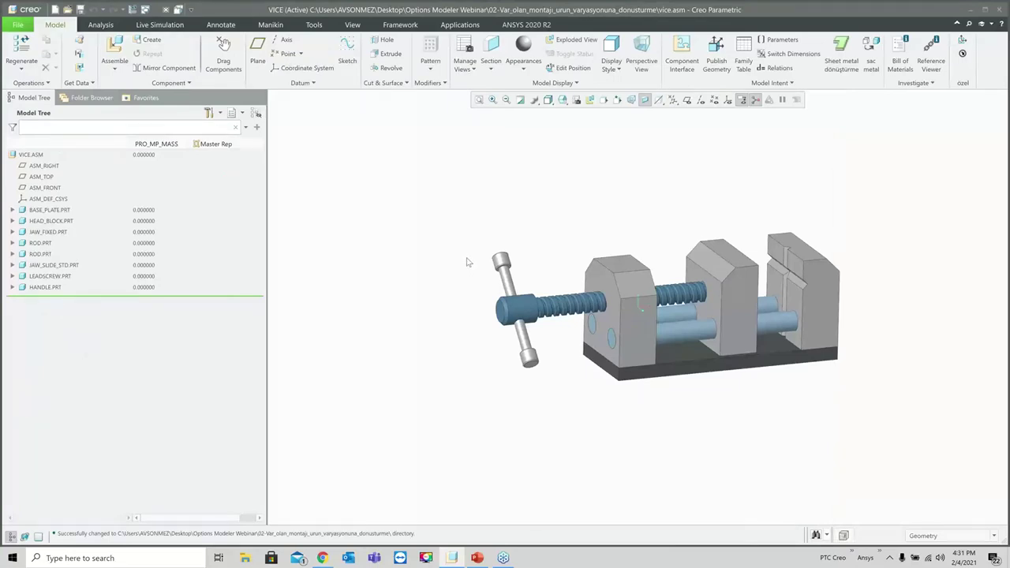
scroll(429, 247, down, 2)
middle_drag(514, 259, 558, 271)
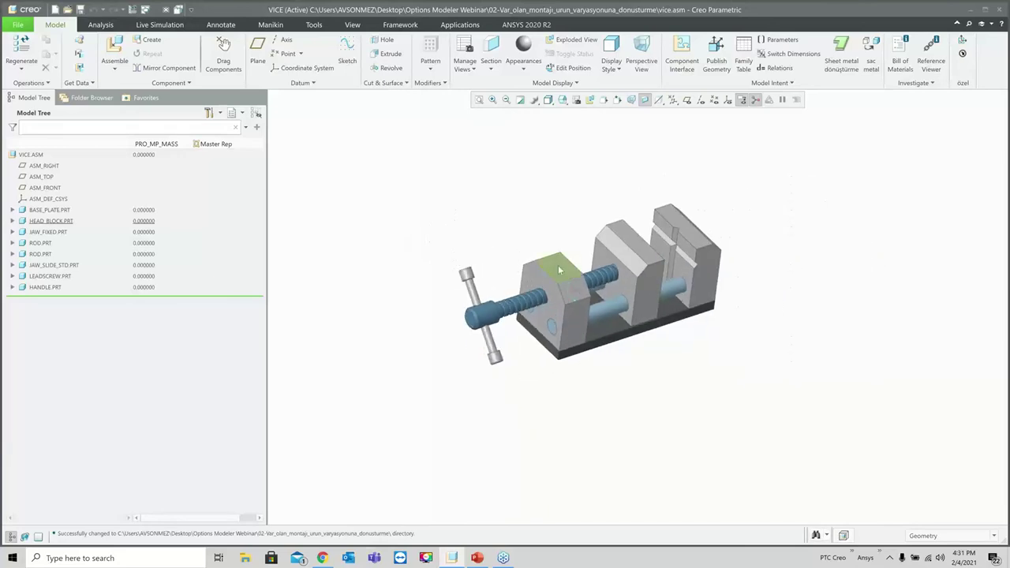
key(ctrl+d)
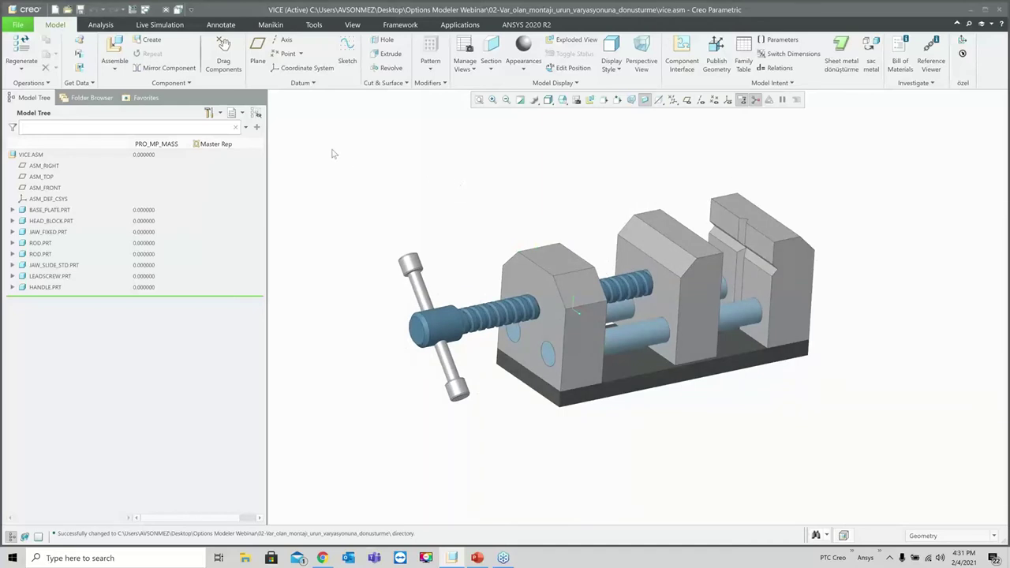
- Save the vice assembly as a configurable product named vice_product_02, reusing all its parts, and open the copy
click(19, 28)
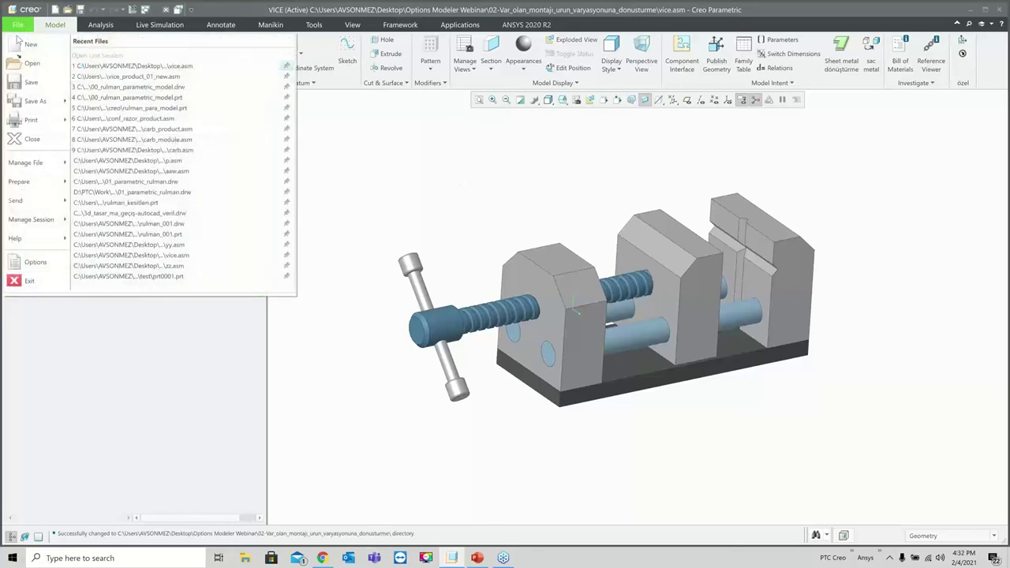
mouse_move(14, 106)
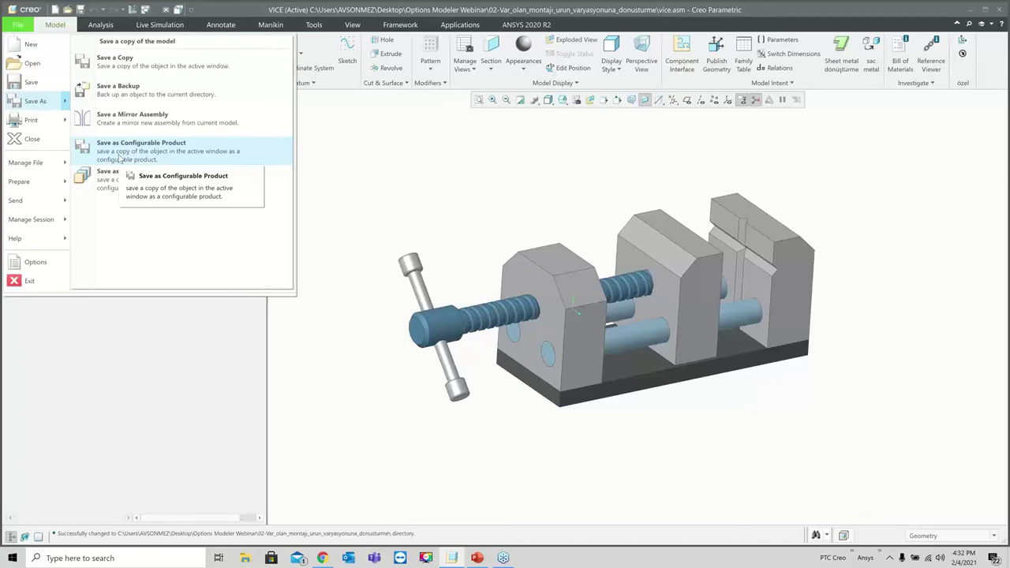
click(168, 150)
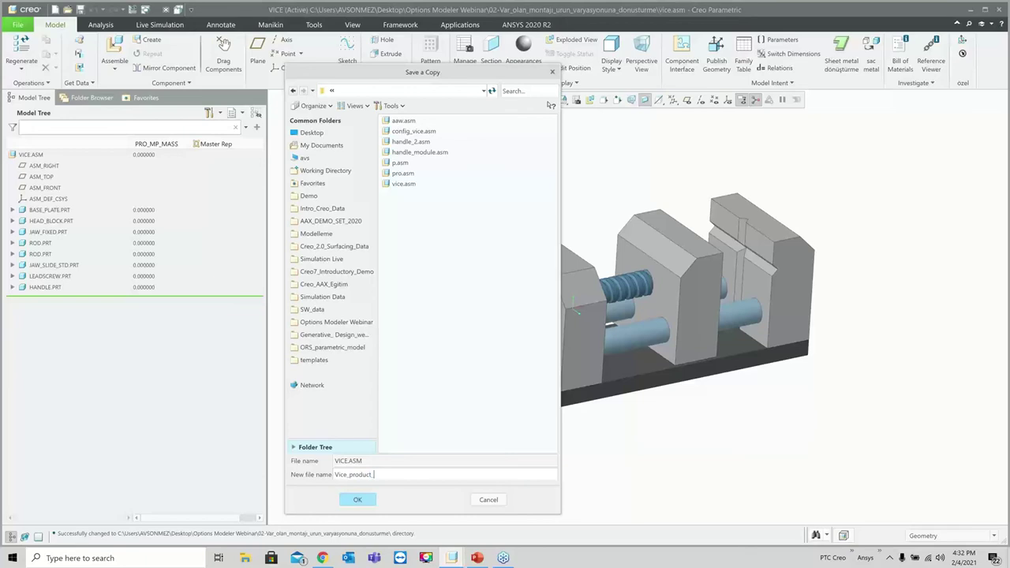
click(394, 474)
click(362, 500)
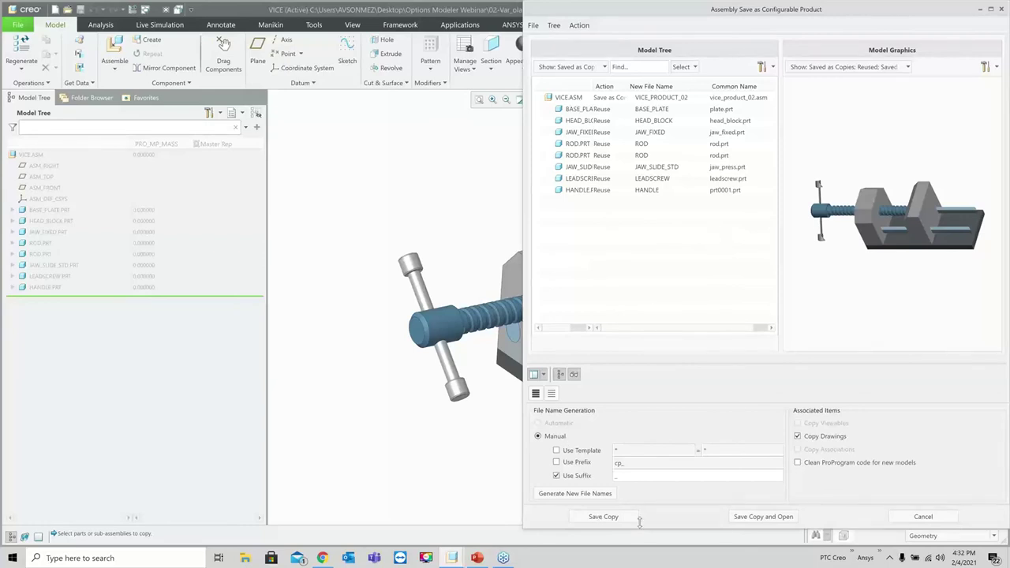
click(757, 518)
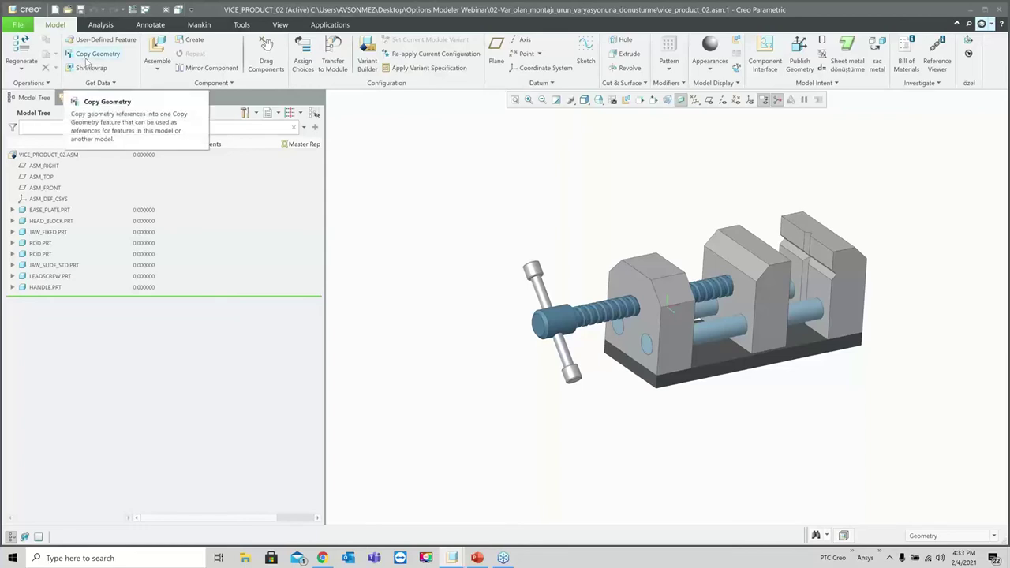
scroll(496, 272, down, 1)
scroll(496, 271, up, 2)
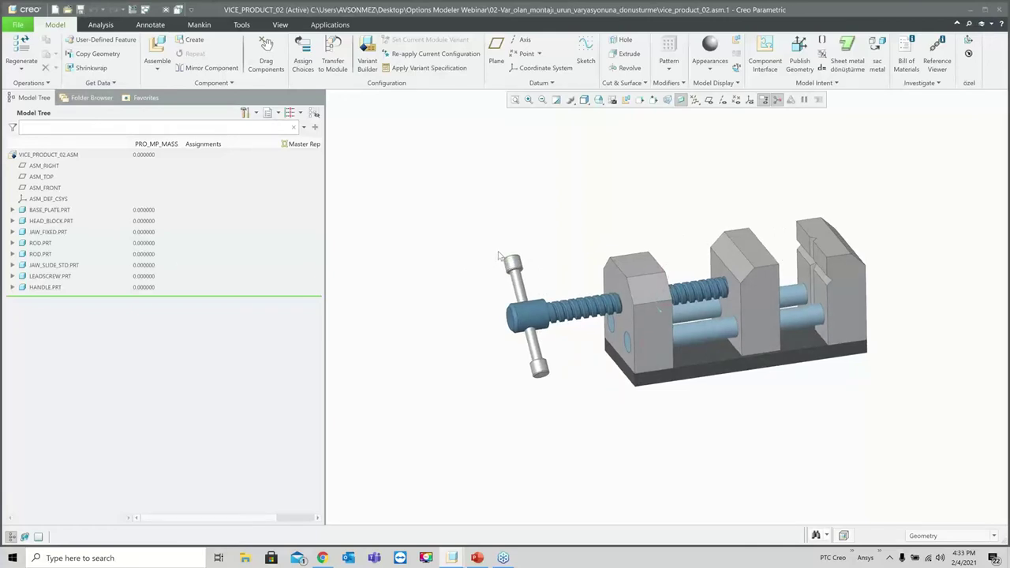
- Transfer the sliding jaw JAW_SLIDE_STD.PRT into the existing module handle_module.asm, keeping autotagging and tag review on
scroll(439, 260, down, 2)
scroll(604, 233, up, 2)
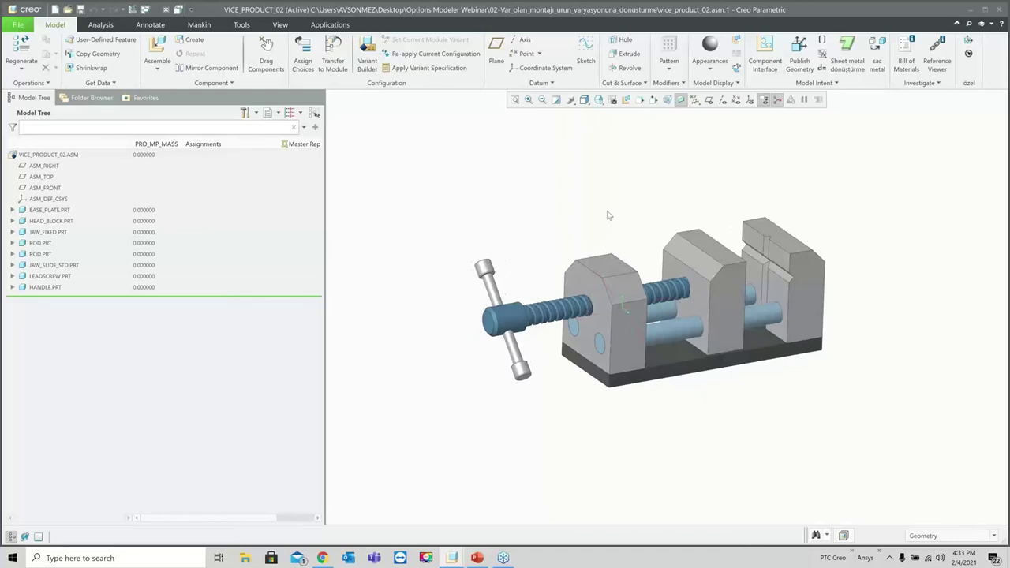
click(707, 268)
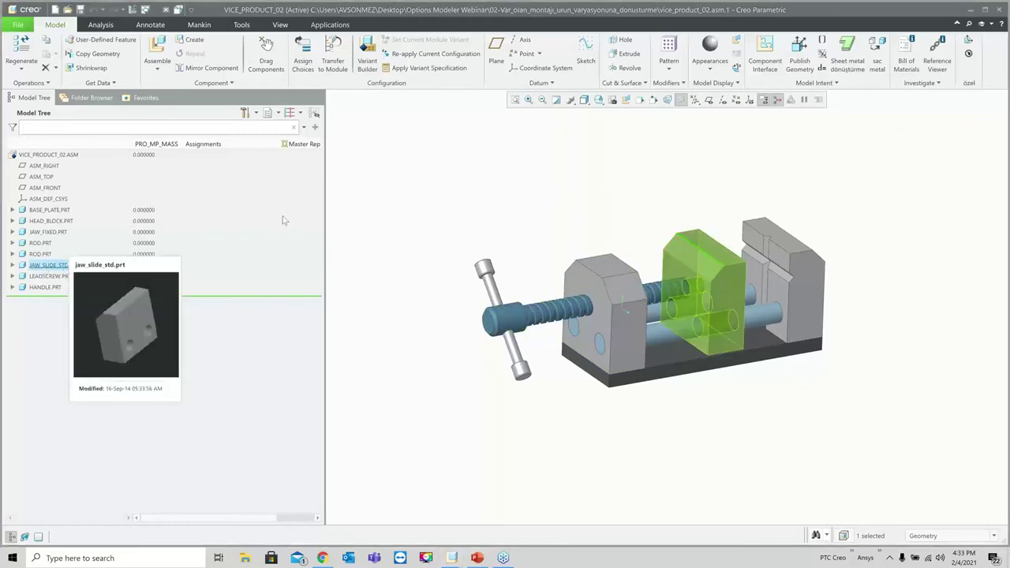
click(354, 195)
click(68, 266)
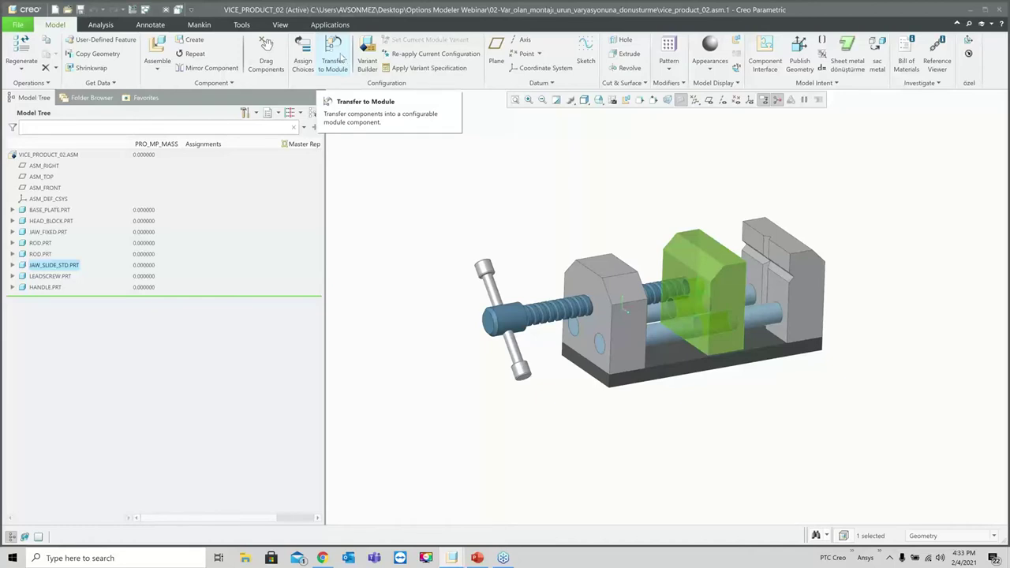
click(341, 54)
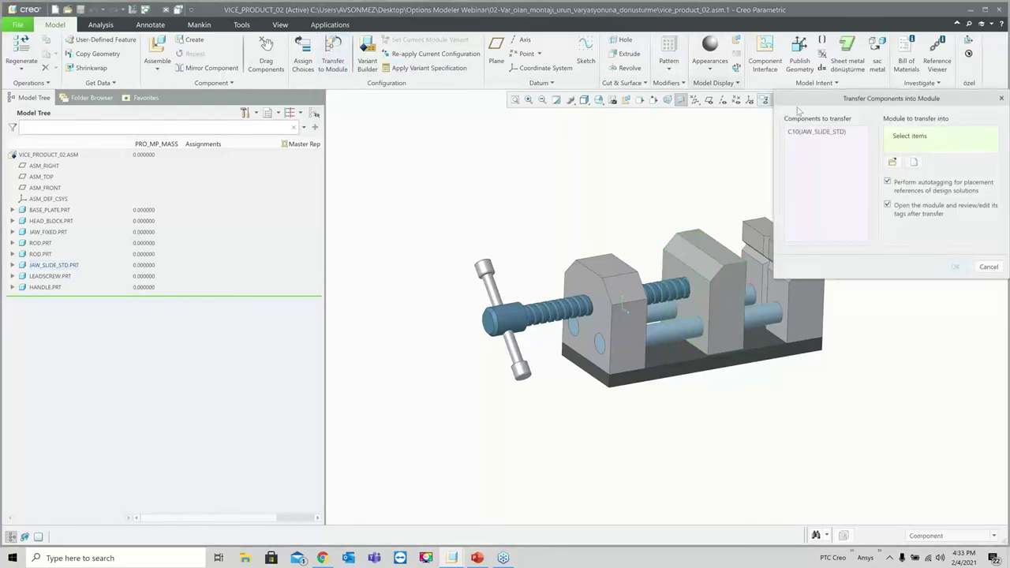
drag(803, 102, 387, 129)
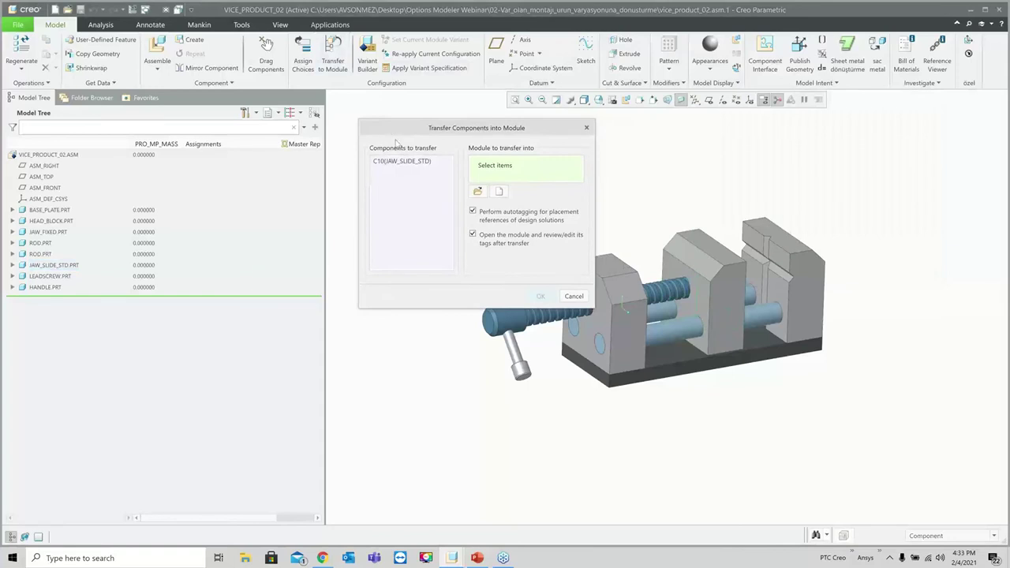
click(477, 192)
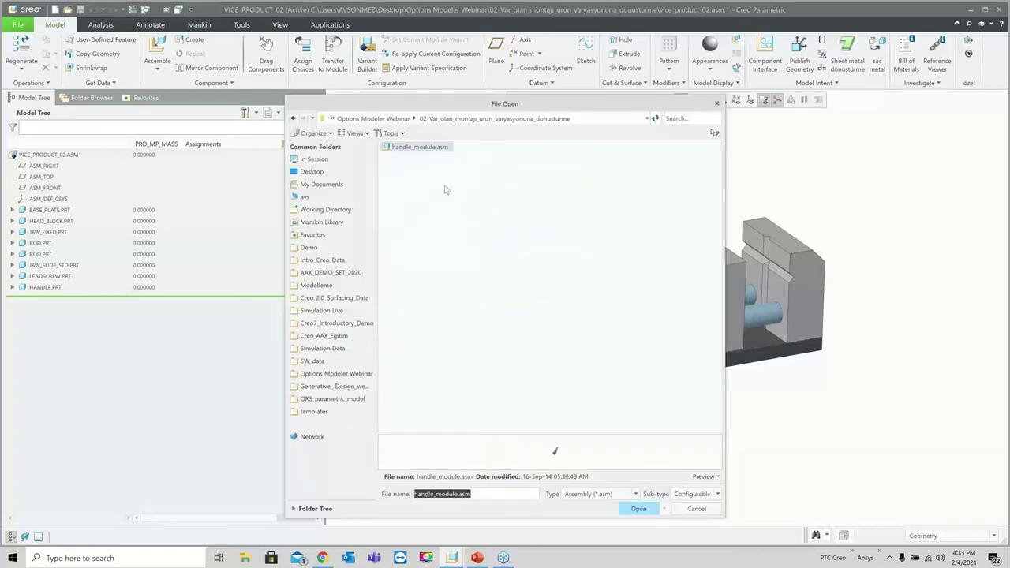
double_click(412, 147)
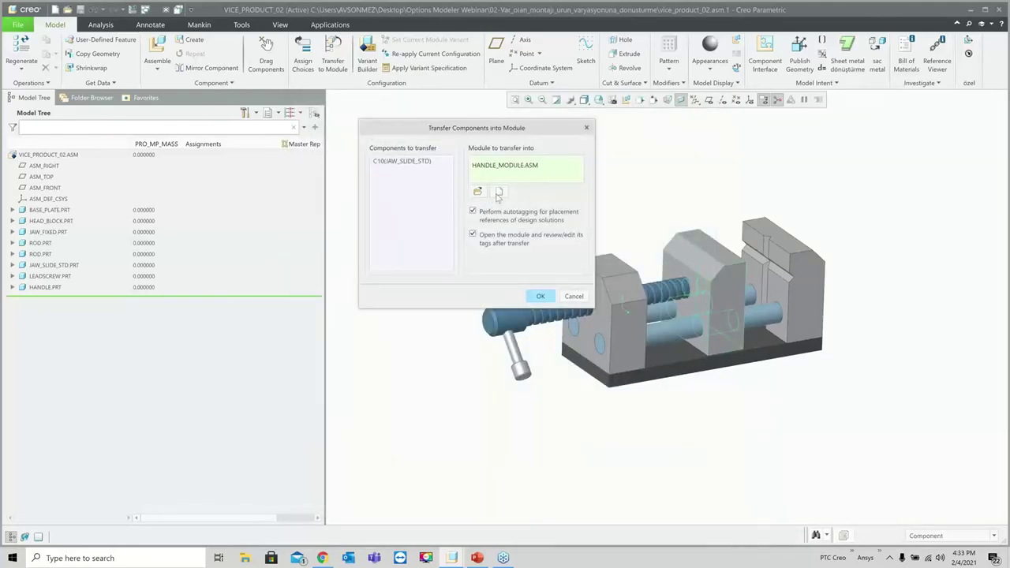
click(540, 297)
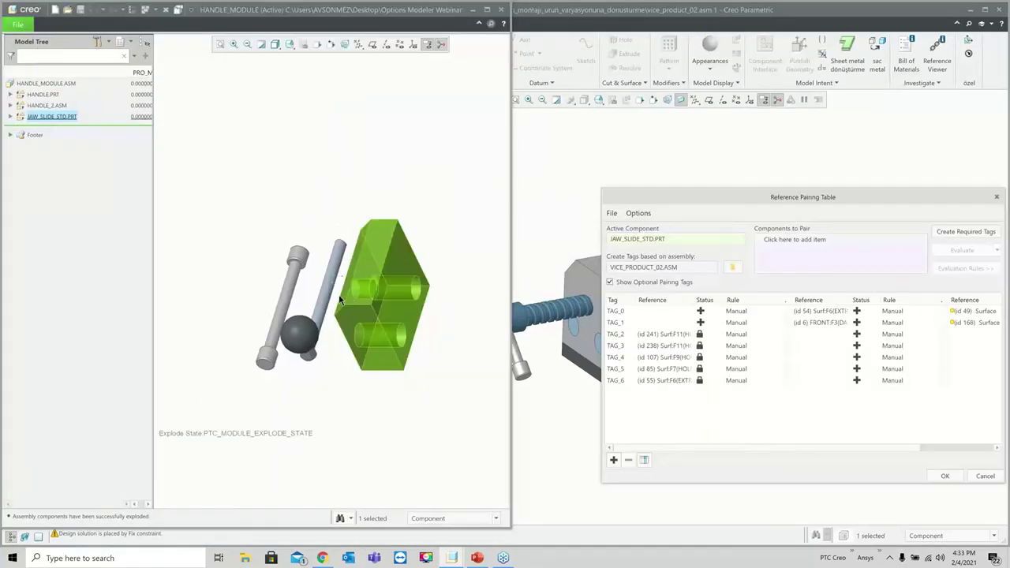
- Examine the jaw beside the handles in the module, and cancel the reference pairing table
middle_drag(347, 304, 385, 265)
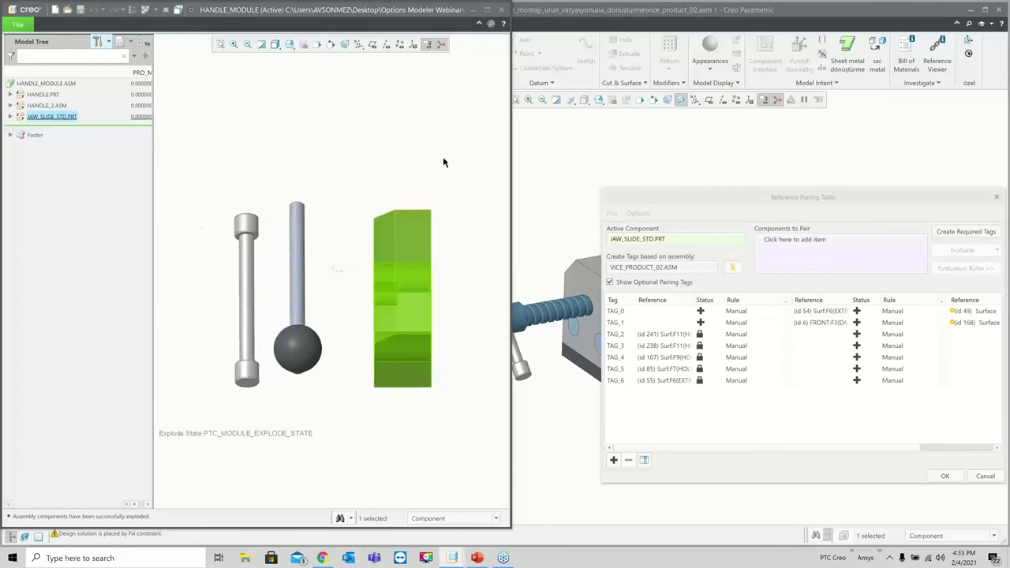
click(988, 479)
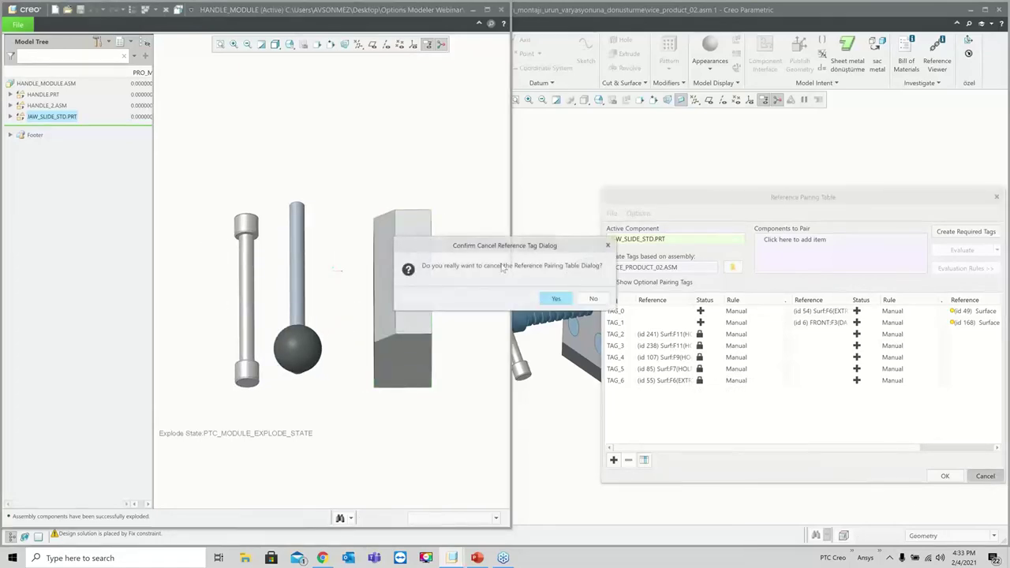
click(556, 300)
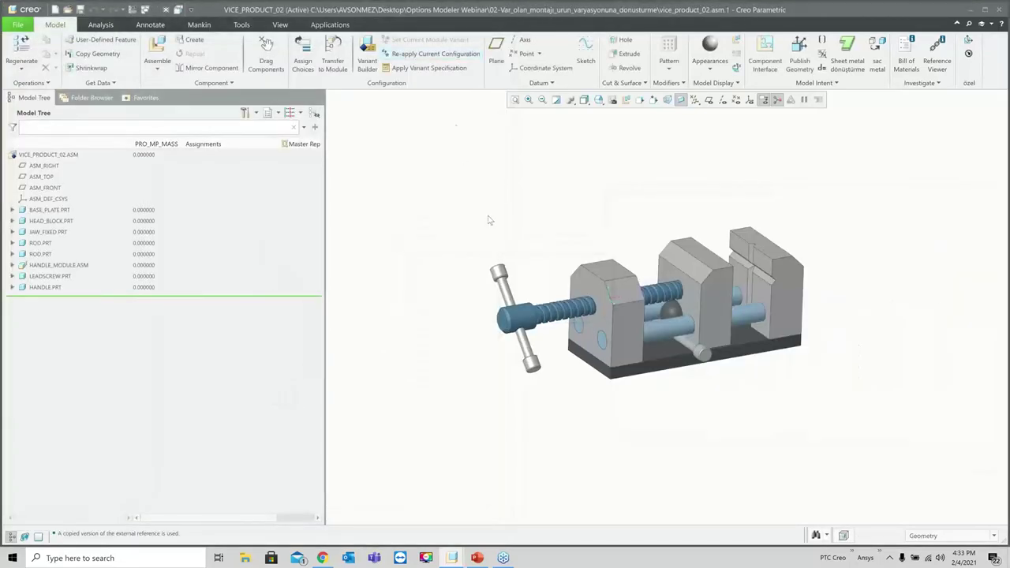
- Try to delete HANDLE_MODULE.ASM from the vice_product_02 assembly
middle_drag(499, 223, 557, 251)
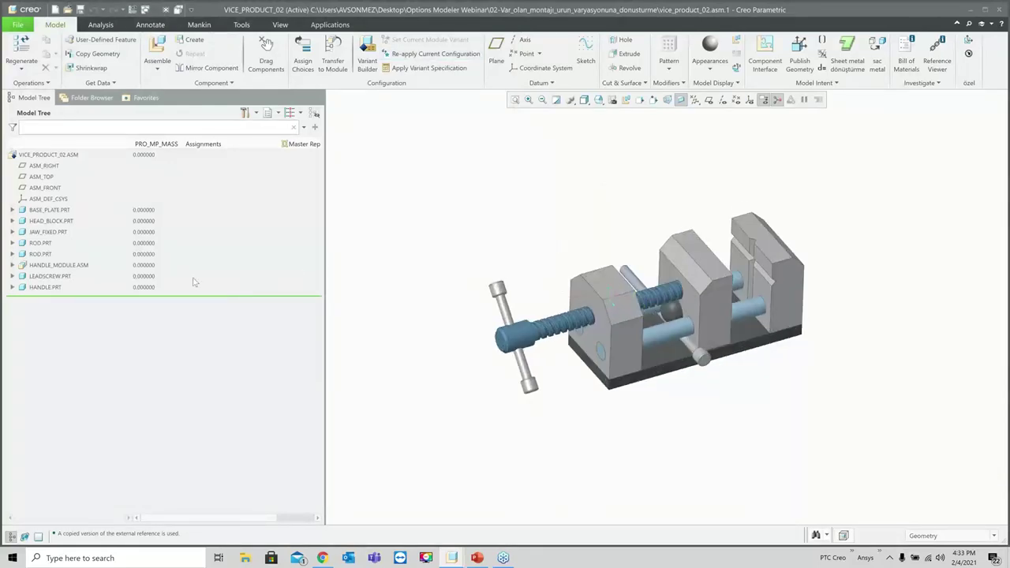
click(74, 266)
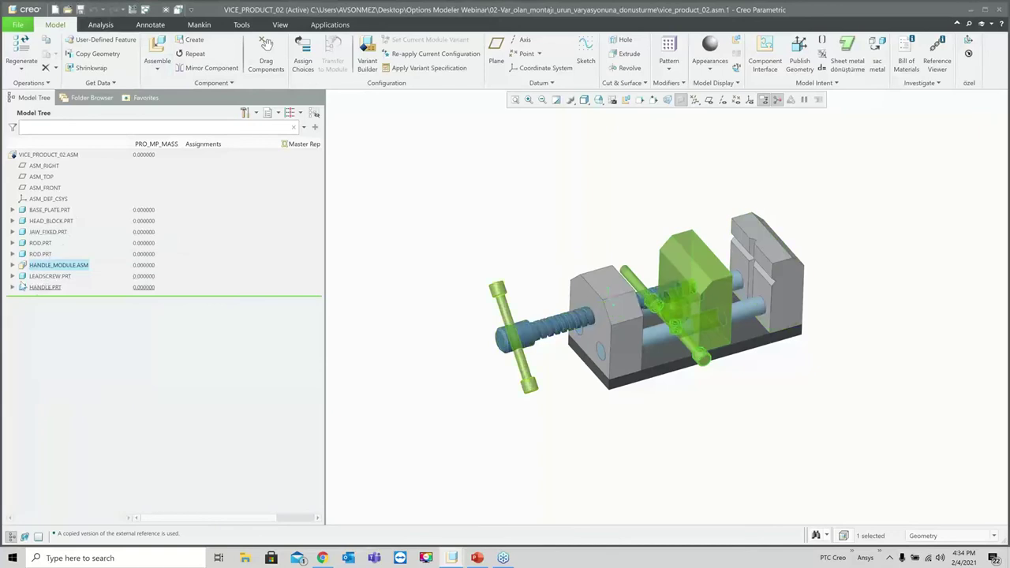
mouse_move(49, 287)
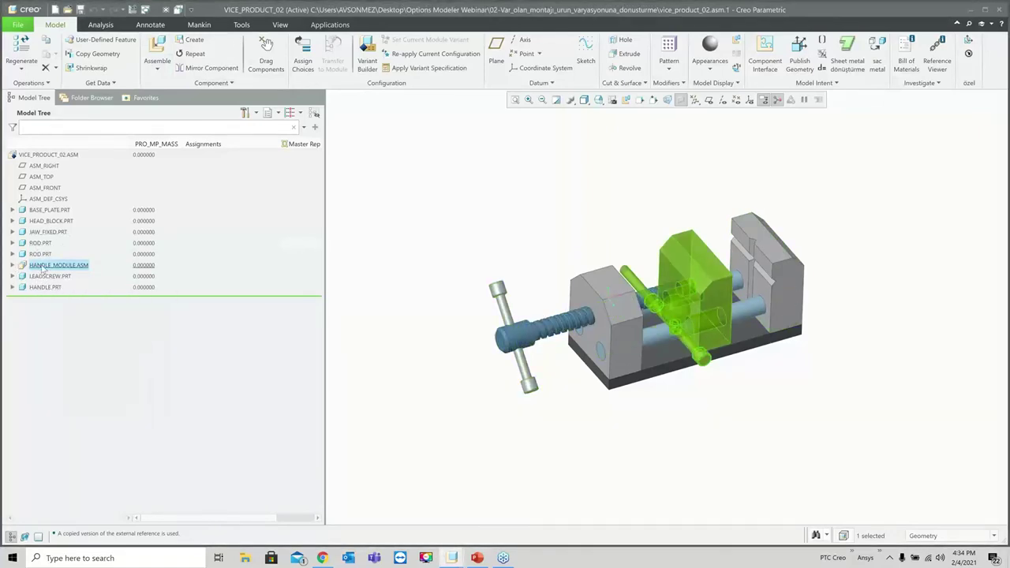
key(Delete)
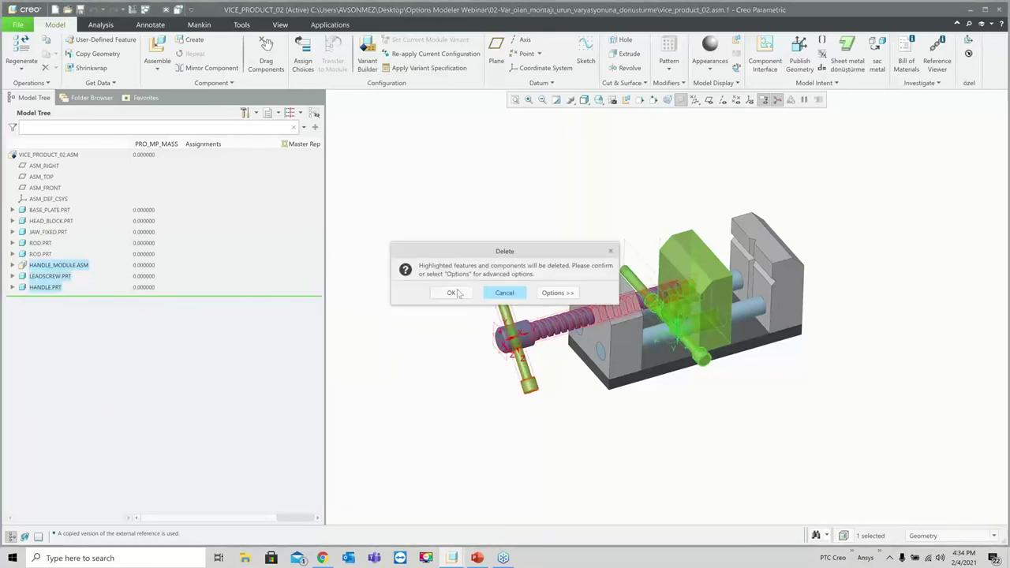
key(Return)
key(ctrl+z)
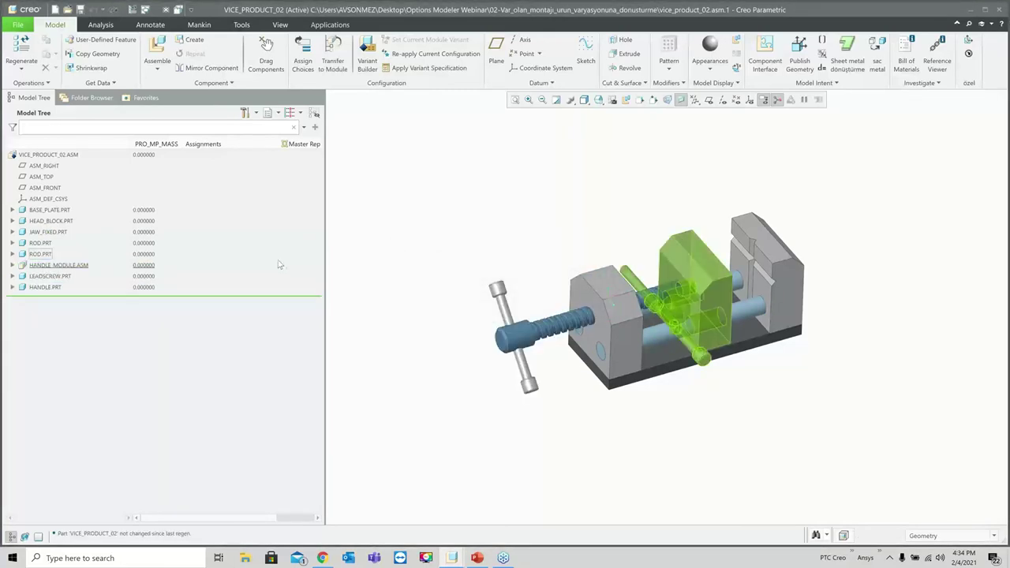
- Close vice_product_02, save the vice assembly as a configurable product named VICE_PRODUCT_03 reusing all its parts, and open the copy
click(165, 10)
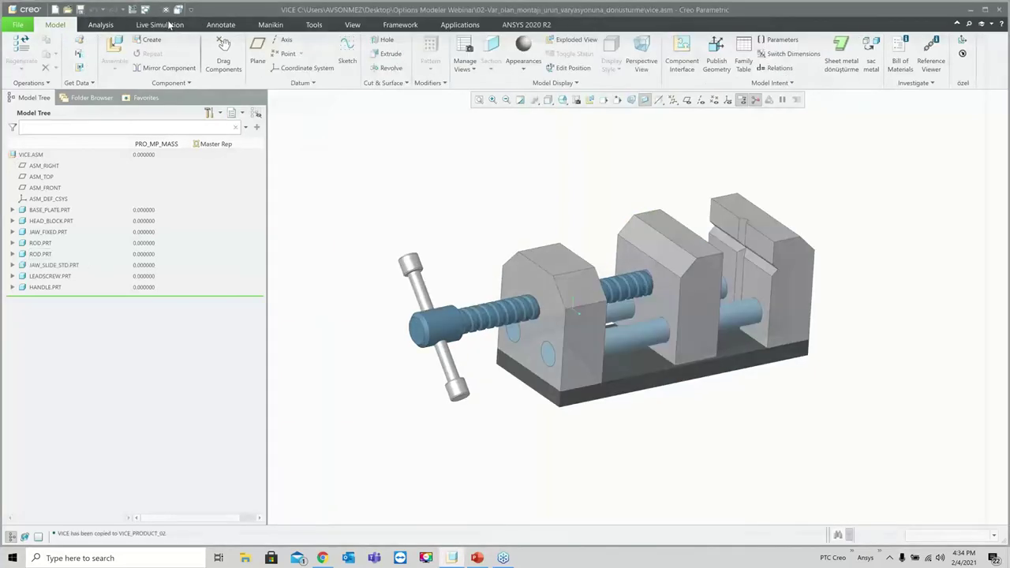
click(17, 24)
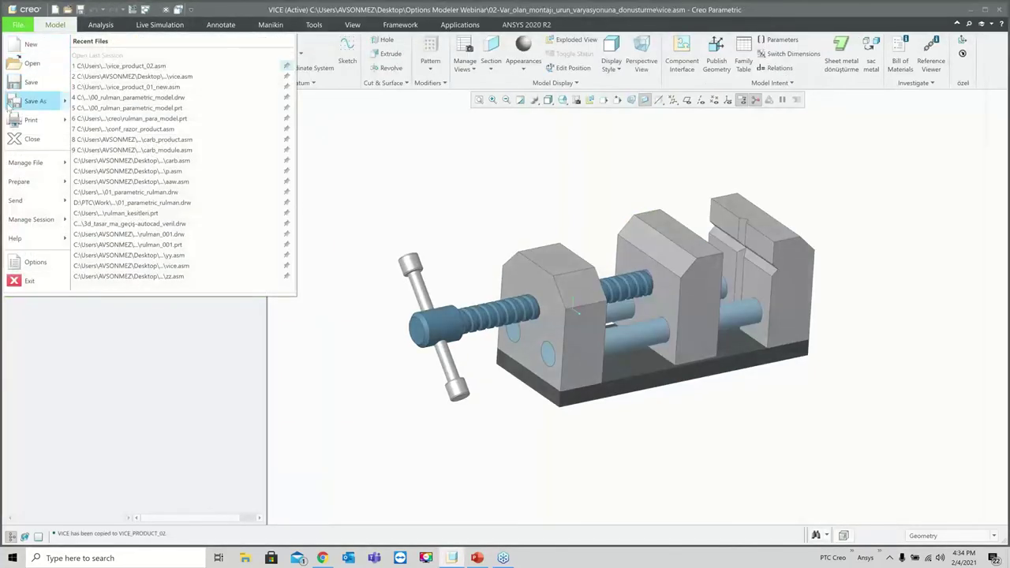
mouse_move(11, 106)
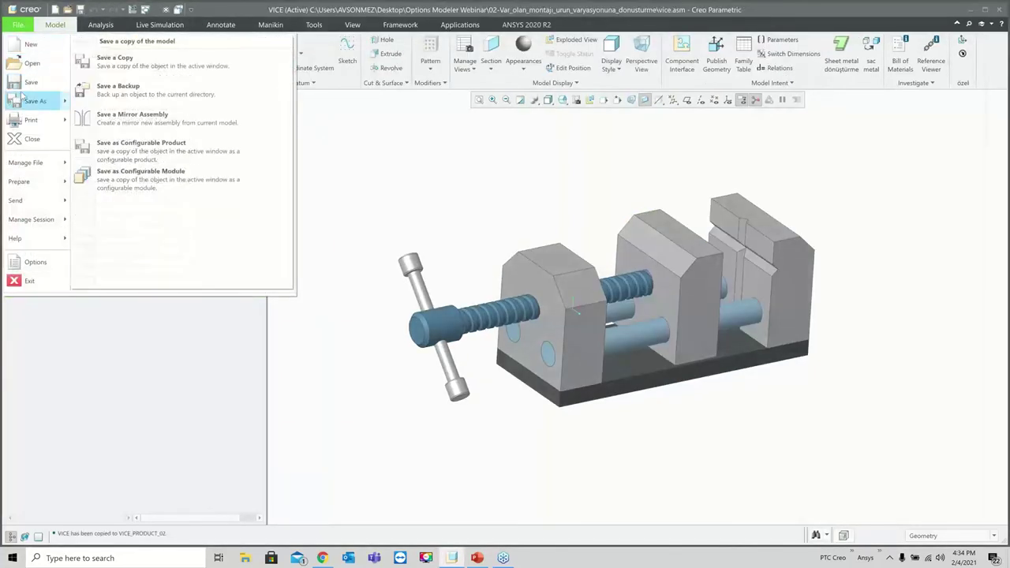
click(122, 146)
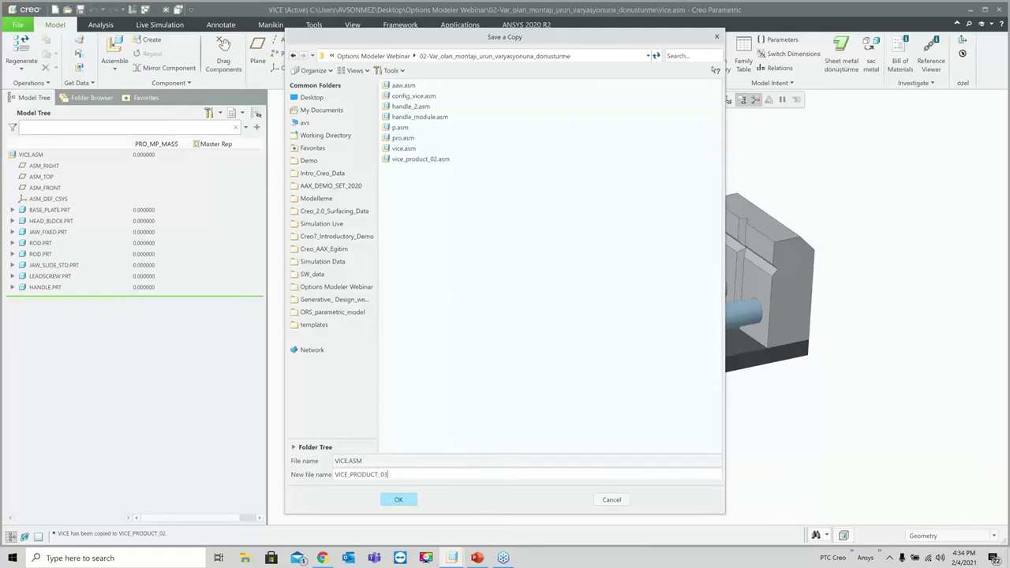
key(Return)
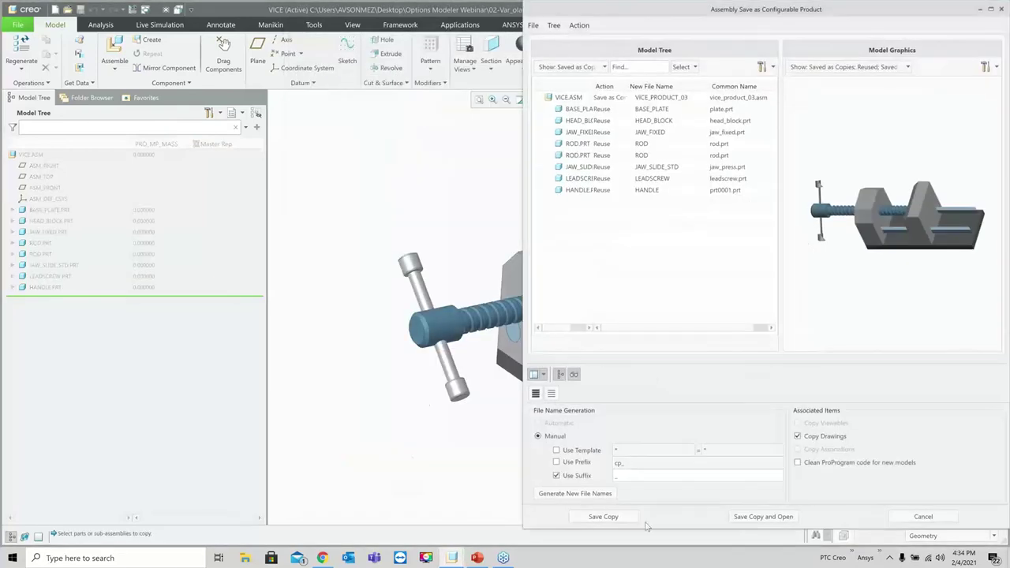
click(752, 517)
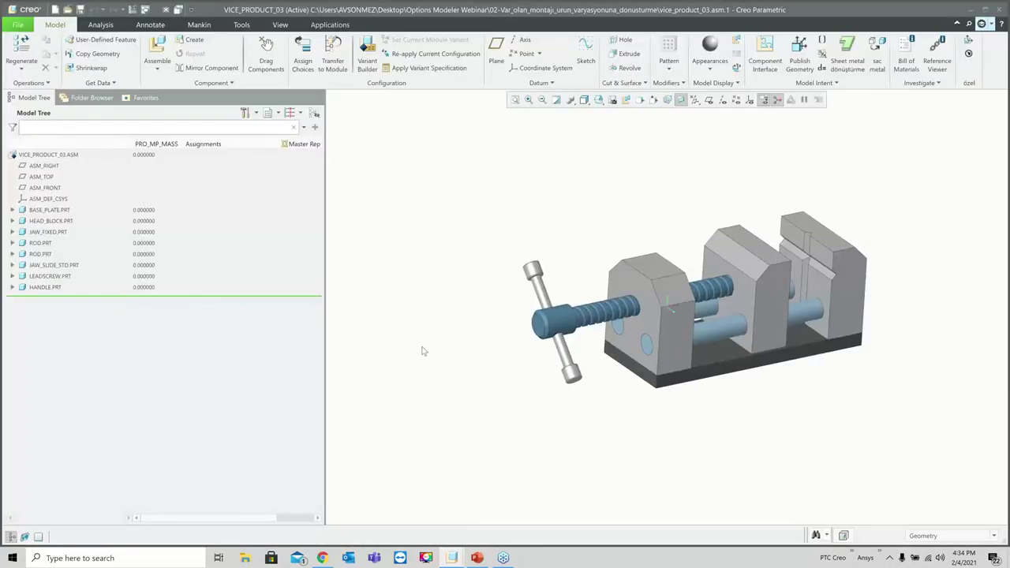
- Choose the sliding jaw JAW_SLIDE_STD.PRT for transfer into a new configurable module named JAW_MODELE_03, created with the default template
click(55, 267)
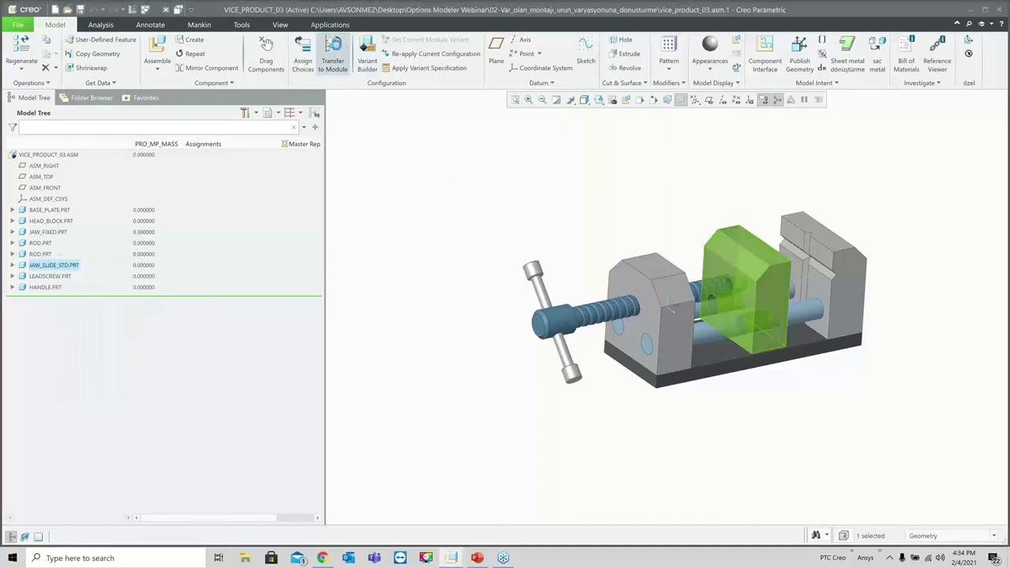
click(333, 56)
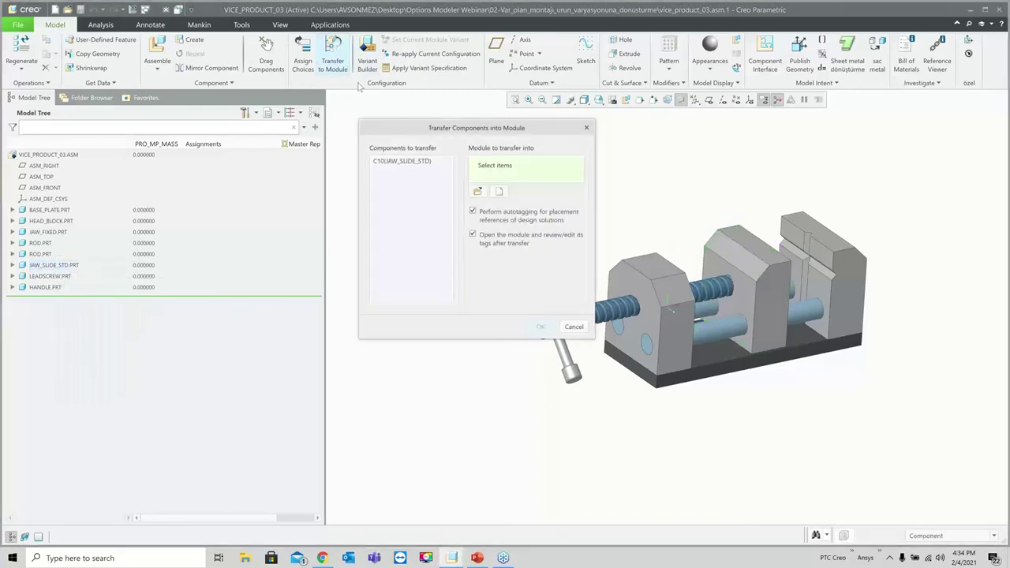
click(502, 192)
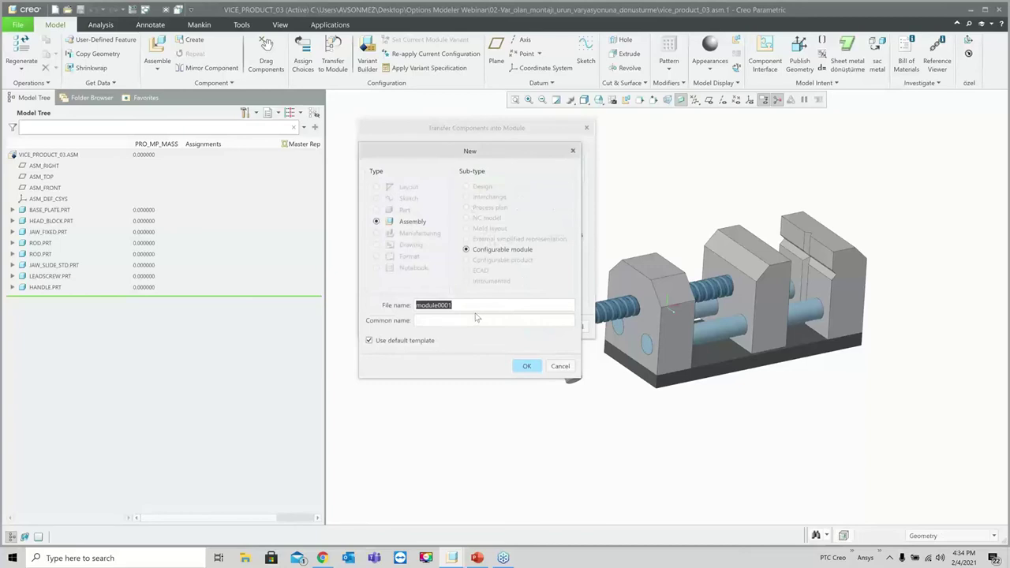
text(j)
text(AW_MODELE_03)
click(526, 365)
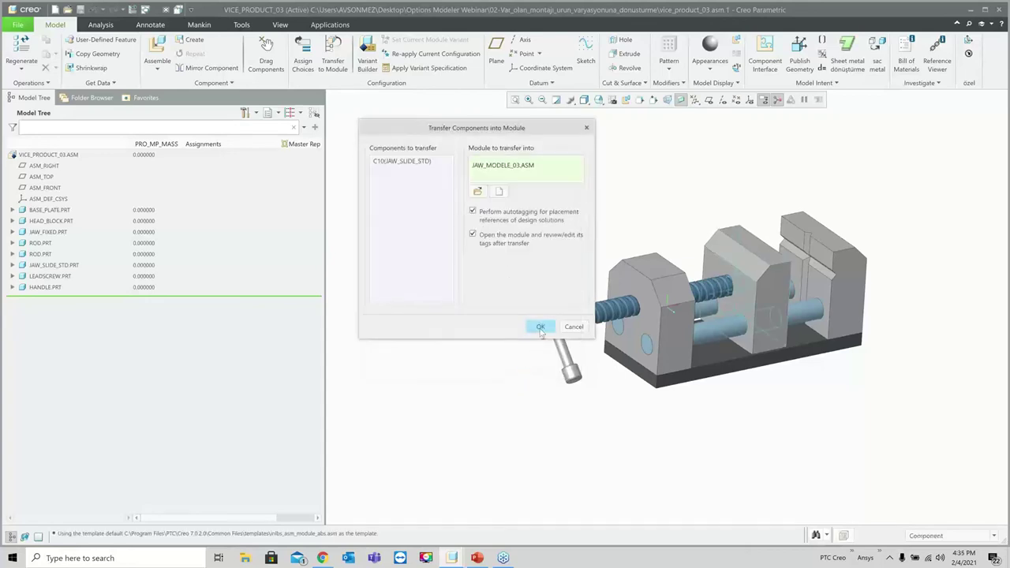
- Complete the jaw transfer with its automatic reference tags, and expand the JAW_MODELE_03 module in the model tree
click(541, 328)
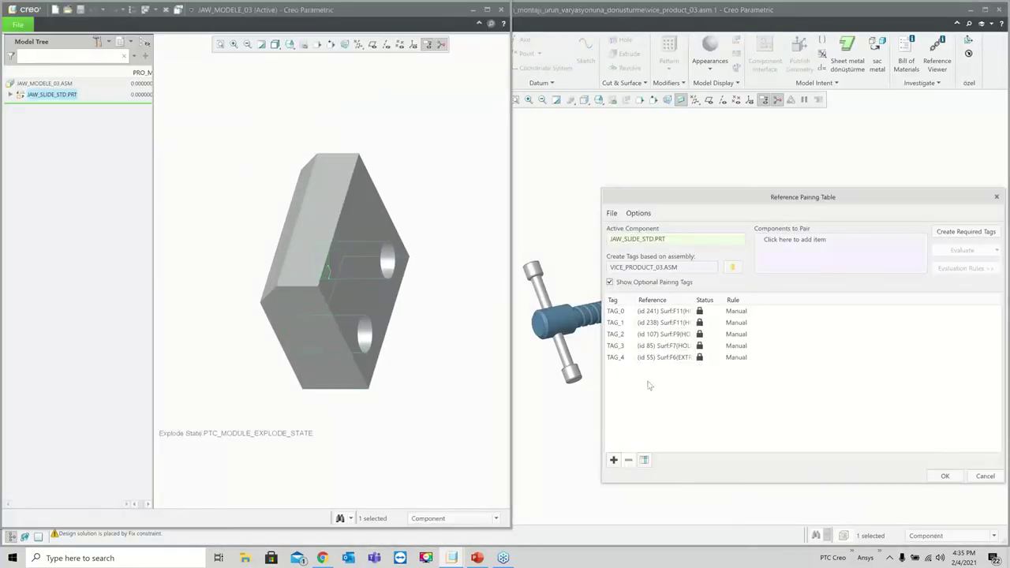
click(952, 477)
click(12, 265)
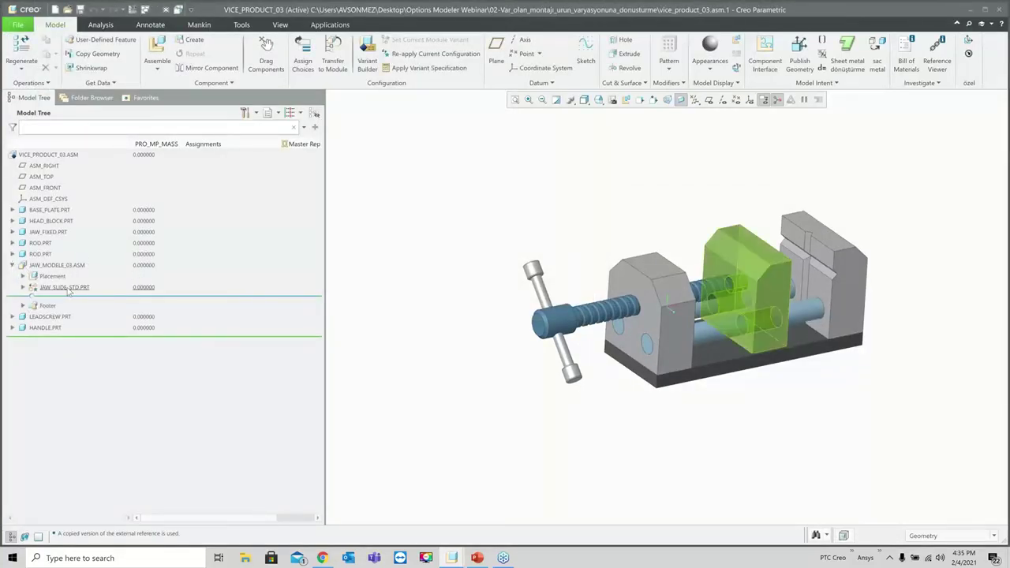
middle_drag(388, 232, 374, 150)
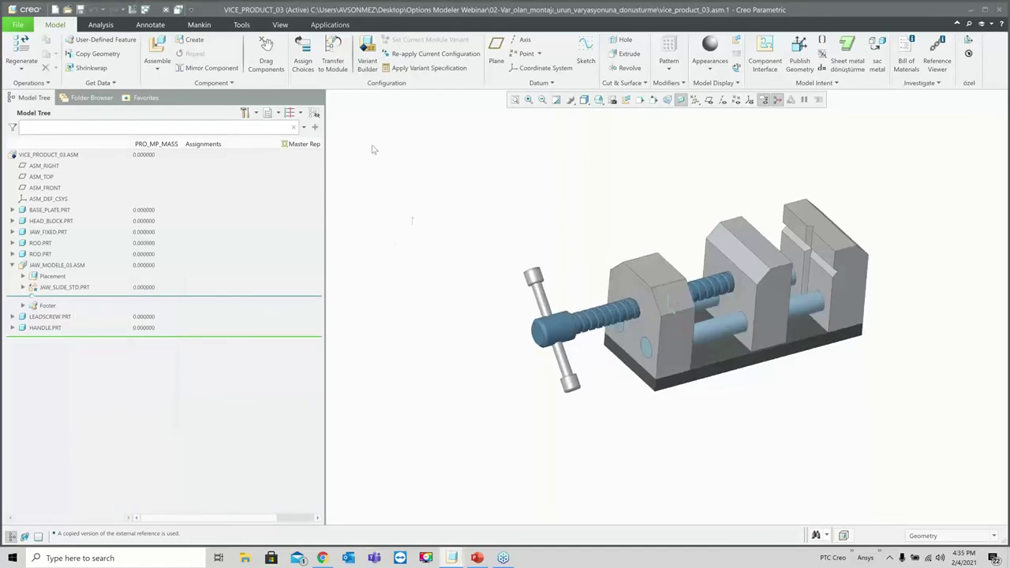
- Transfer HANDLE.PRT into a new configurable module named HANDLE_MODULE_03 and accept its automatic reference tags
click(56, 330)
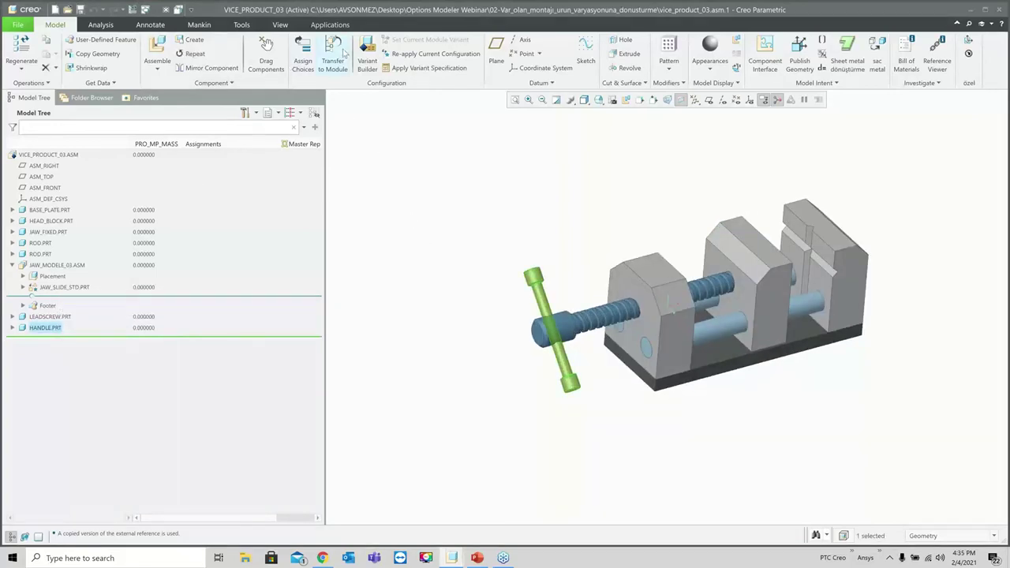
click(340, 53)
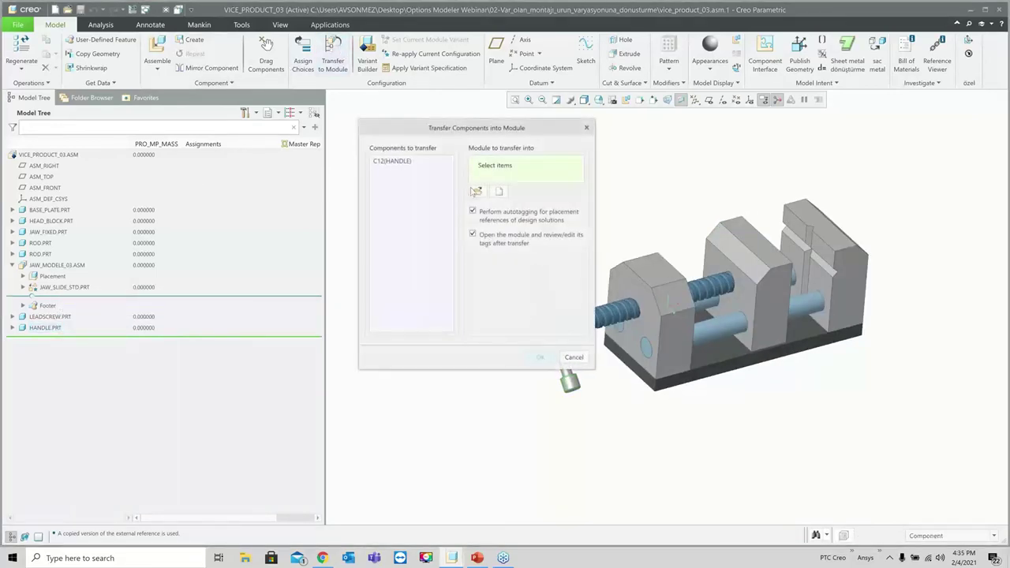
click(499, 194)
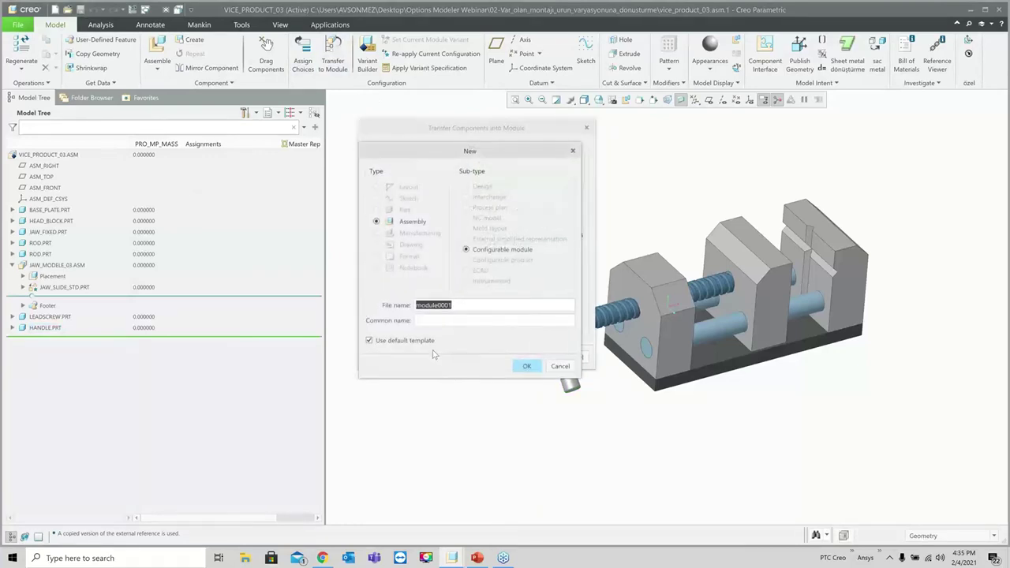
text(H)
key(Return)
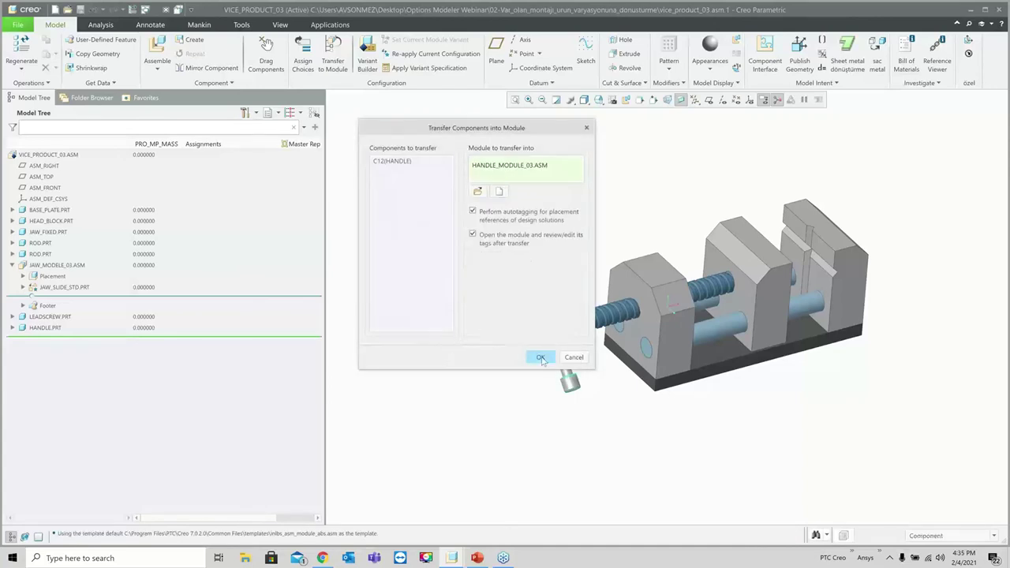
click(539, 357)
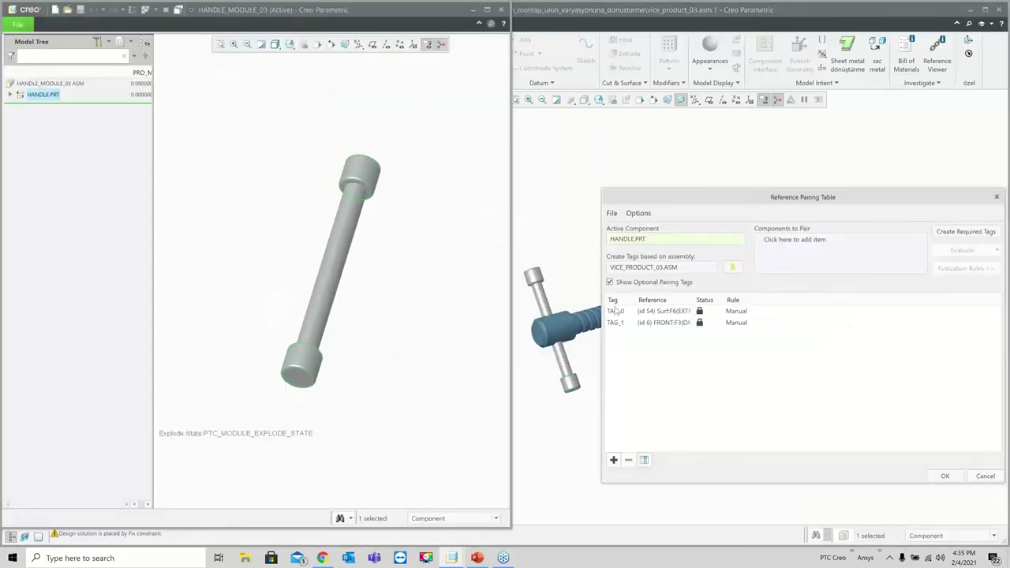
click(944, 476)
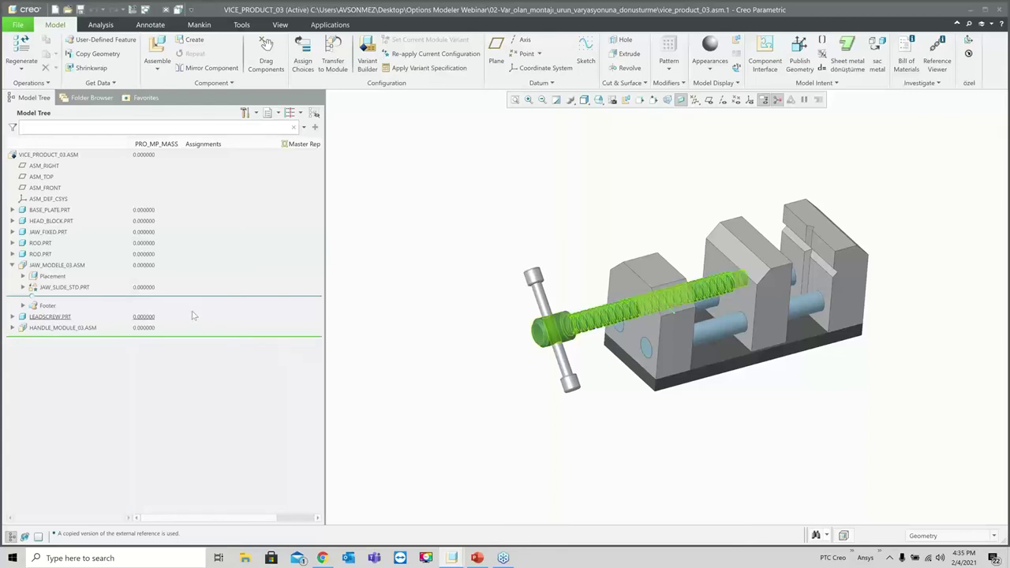
- Open the JAW_MODELE_03 module in its own window and add jaw_slide_curv.prt as a module variant
click(49, 269)
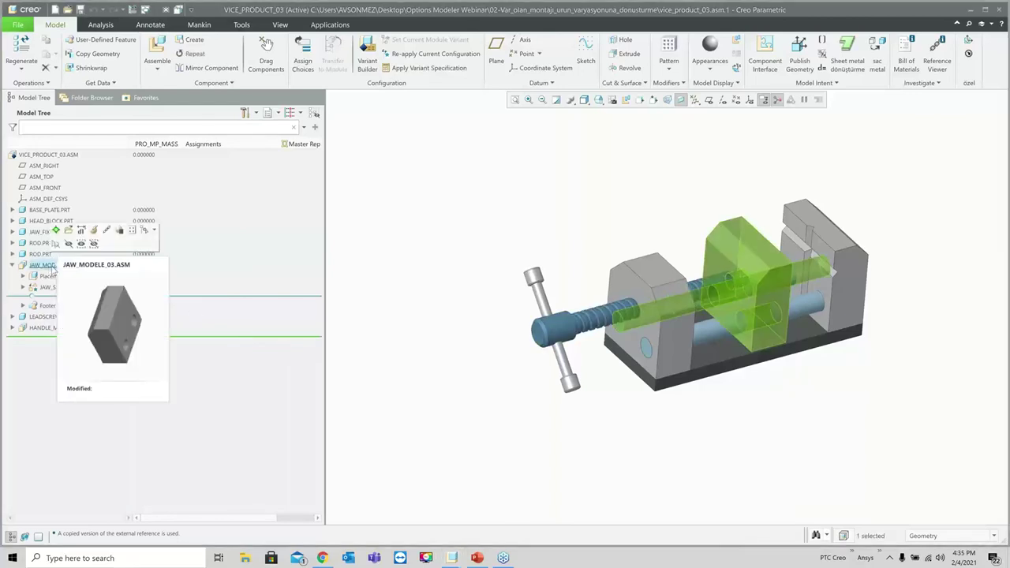
click(69, 230)
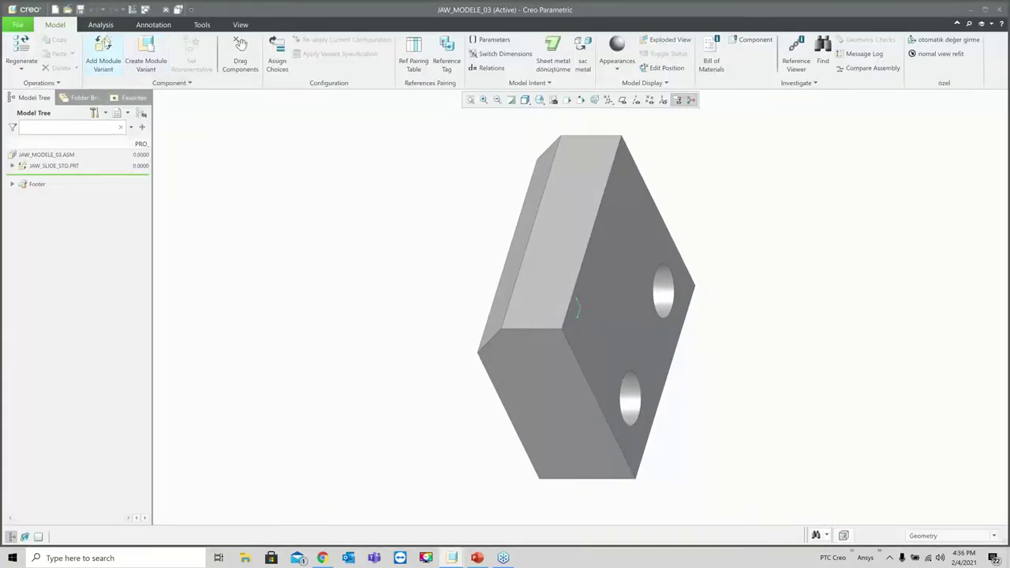
click(106, 44)
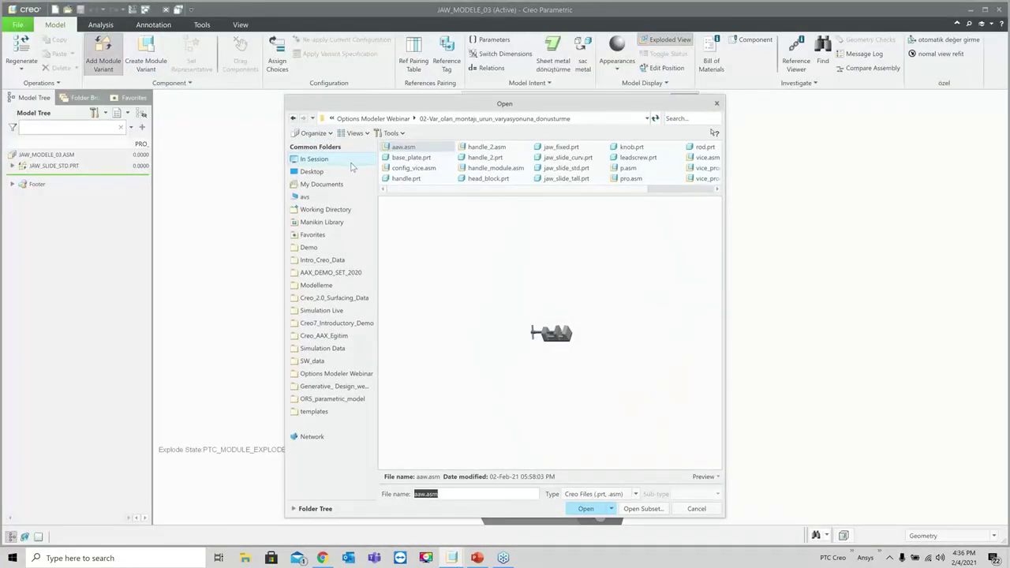
click(706, 476)
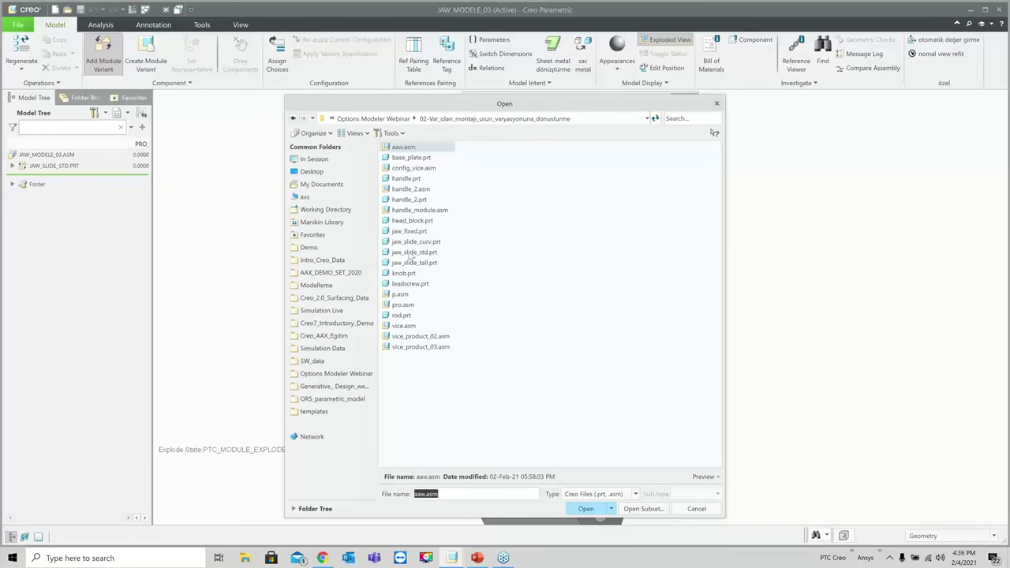
double_click(407, 242)
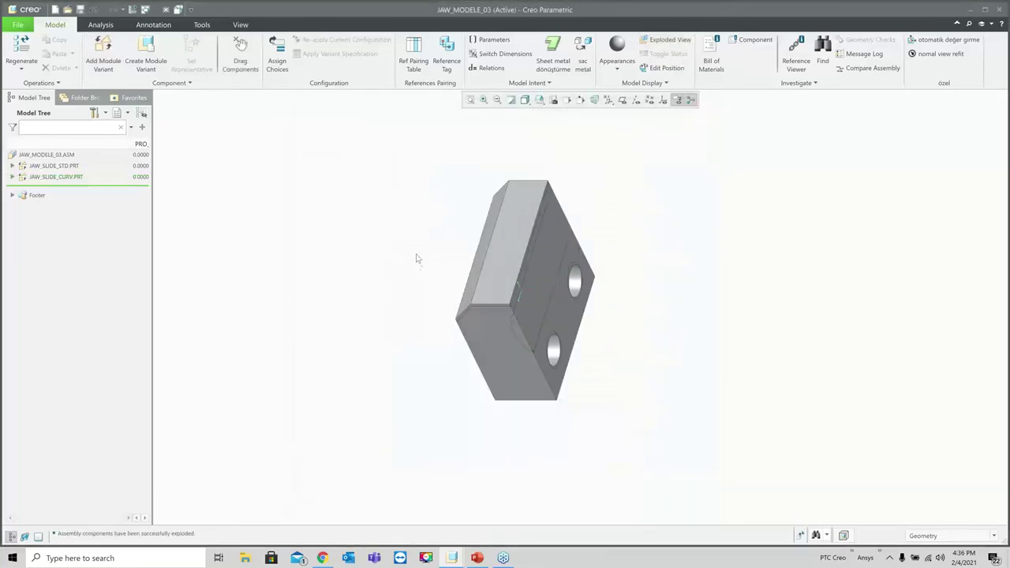
- Explode the jaw module and move JAW_SLIDE_CURV.PRT farther away from the standard jaw
click(665, 39)
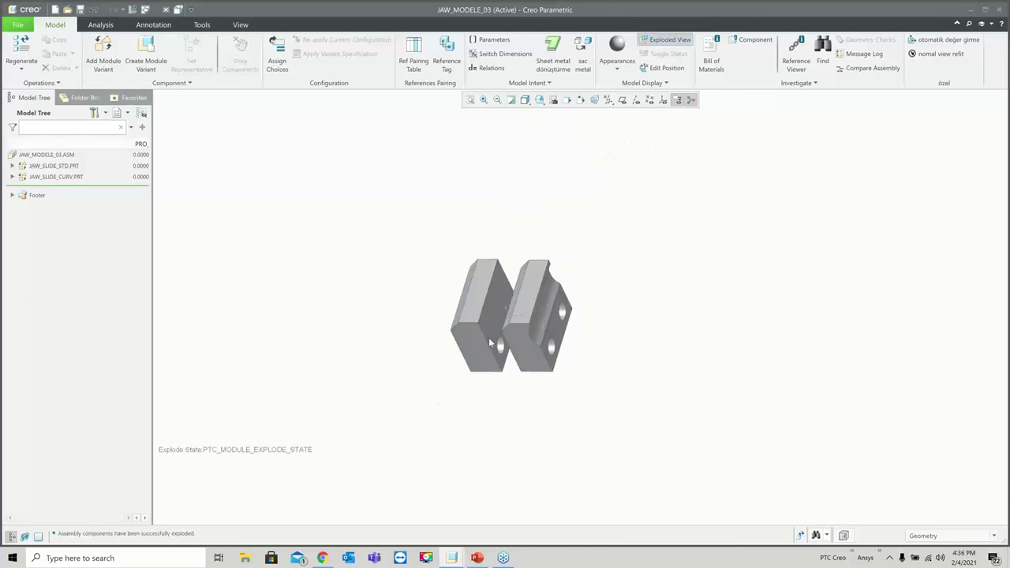
click(673, 70)
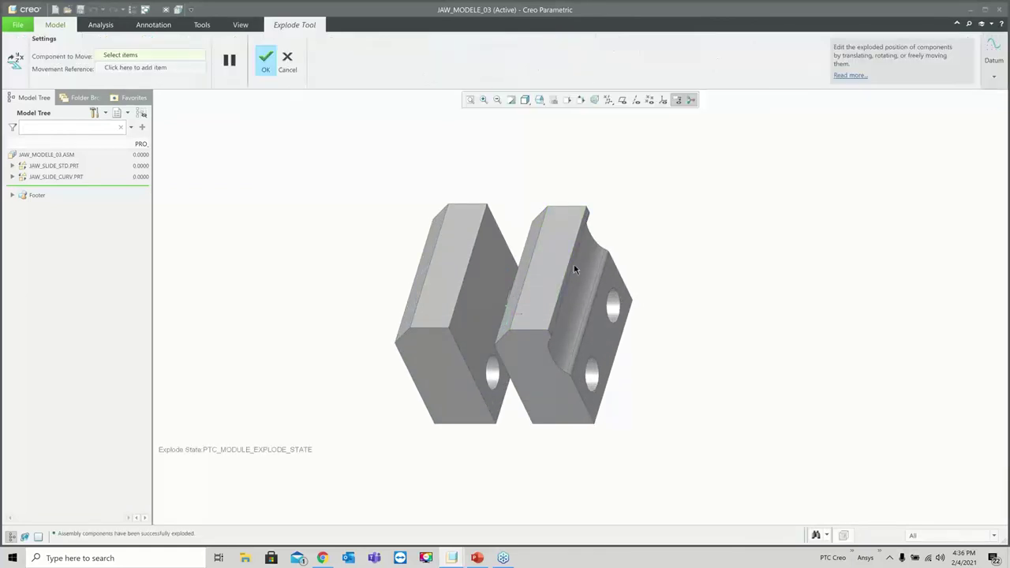
click(593, 284)
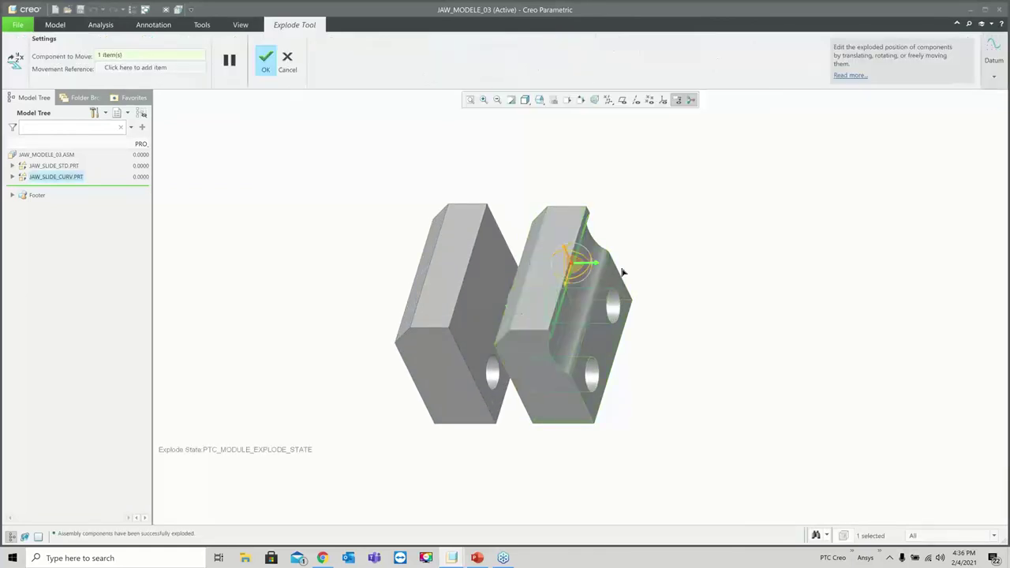
drag(620, 271, 732, 286)
middle_click(732, 285)
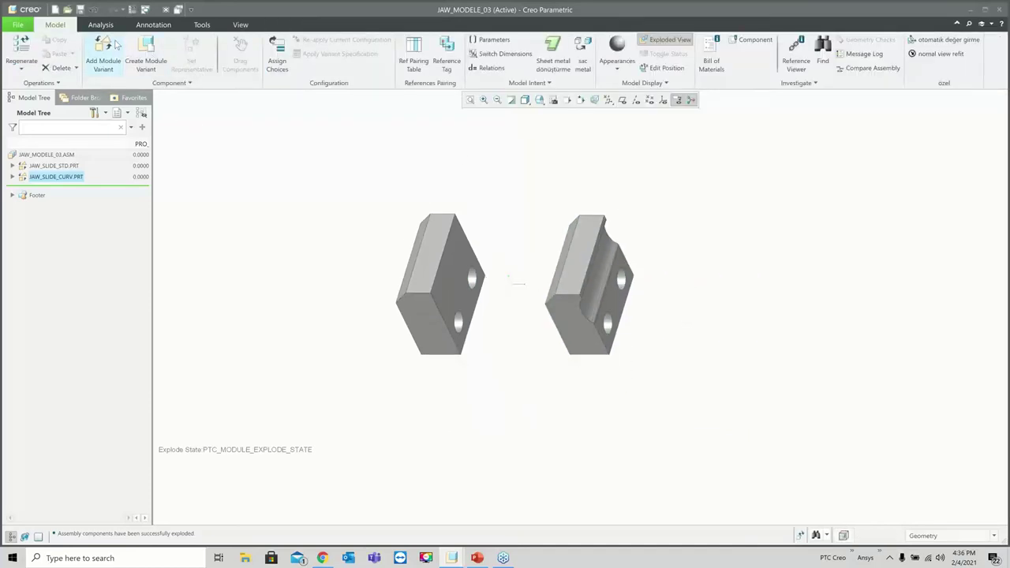
- Add jaw_slide_tall.prt to the jaw module as another variant
click(116, 44)
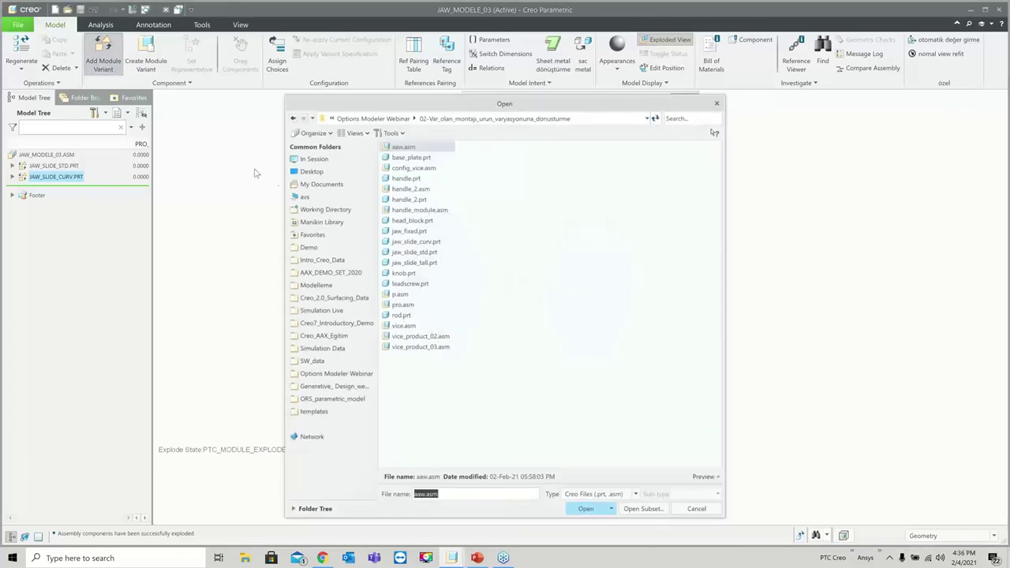
double_click(411, 264)
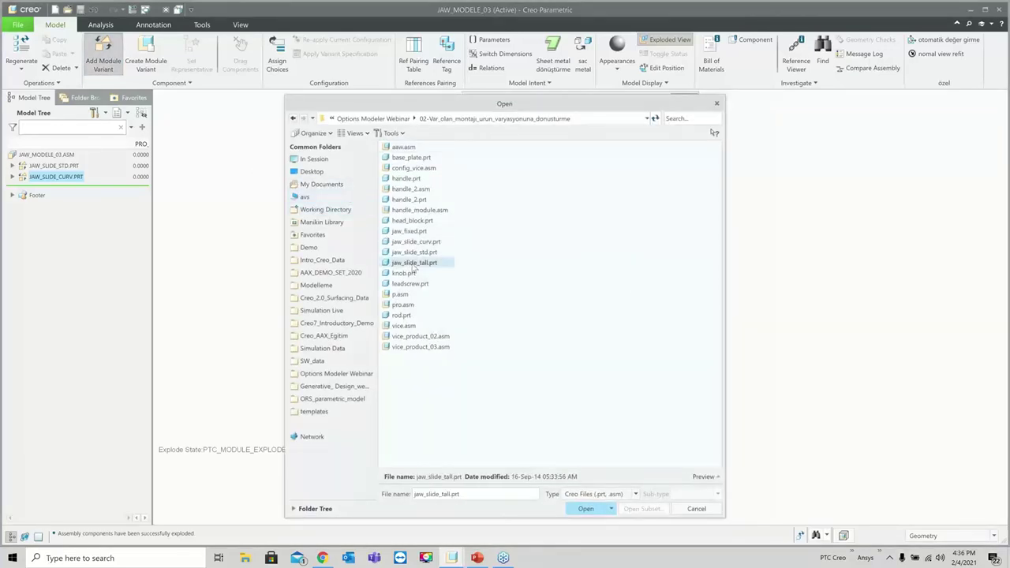
mouse_move(550, 261)
middle_down()
mouse_move(525, 211)
mouse_move(575, 173)
middle_up()
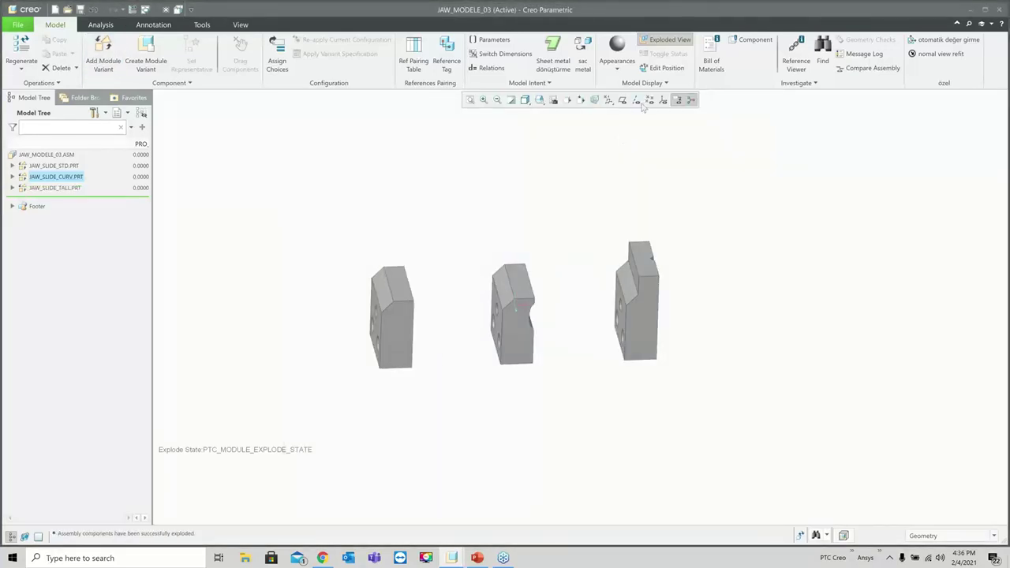
- In the reference pairing table, make JAW_SLIDE_STD.PRT the active component, base tags on vice.asm, and pair JAW_SLIDE_CURV.PRT and JAW_SLIDE_TALL.PRT with it
click(415, 54)
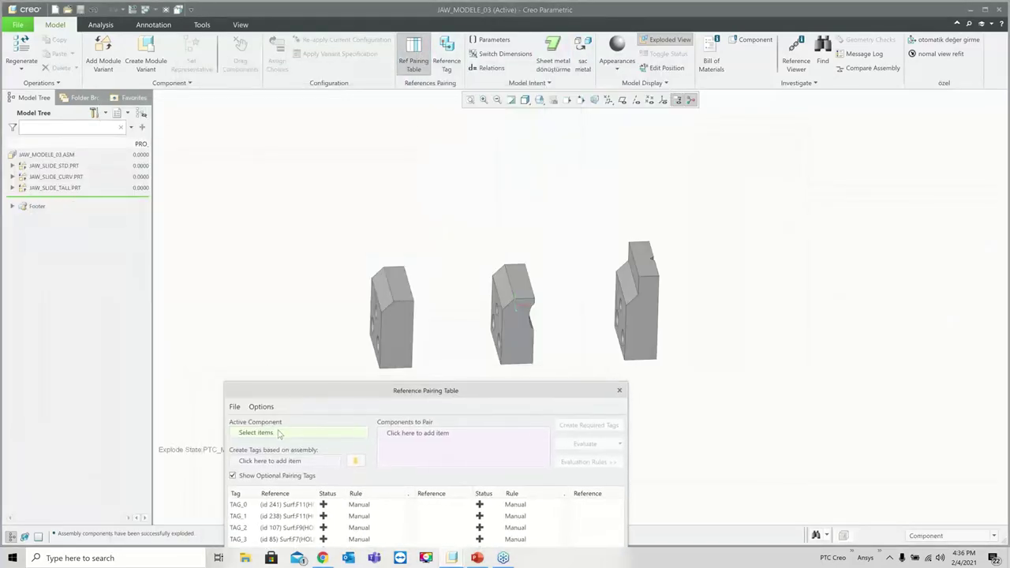
click(395, 316)
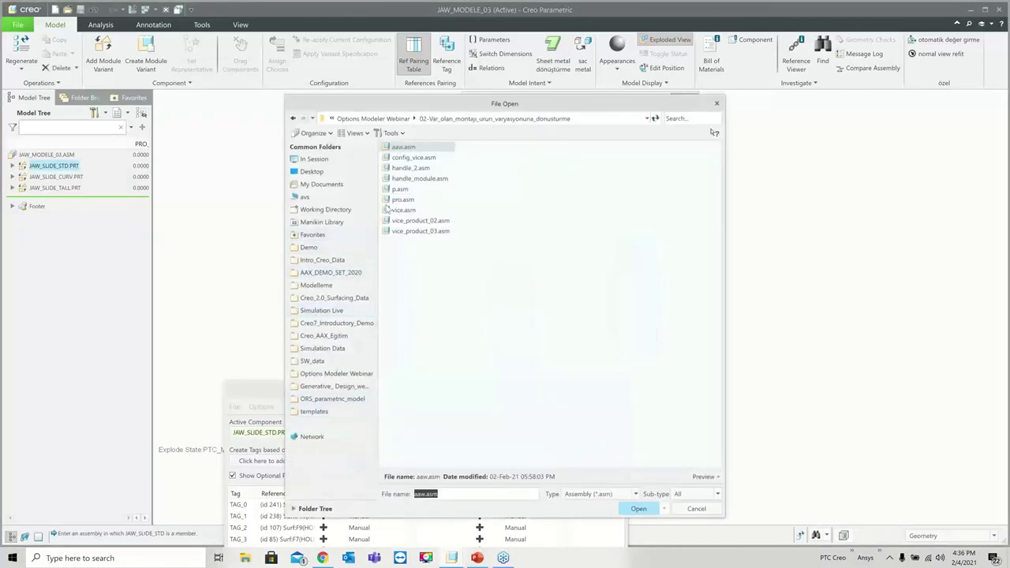
double_click(402, 213)
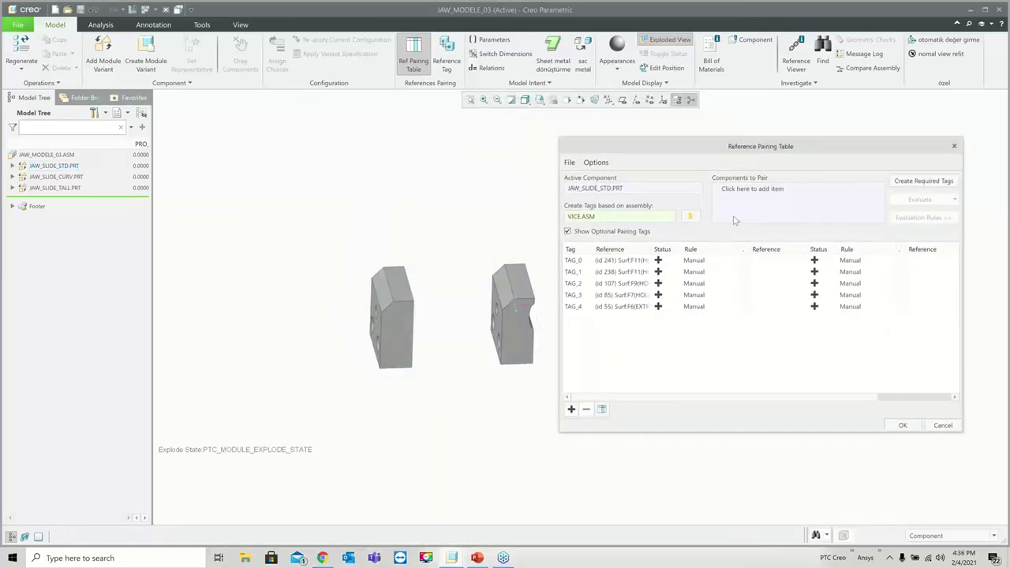
click(741, 192)
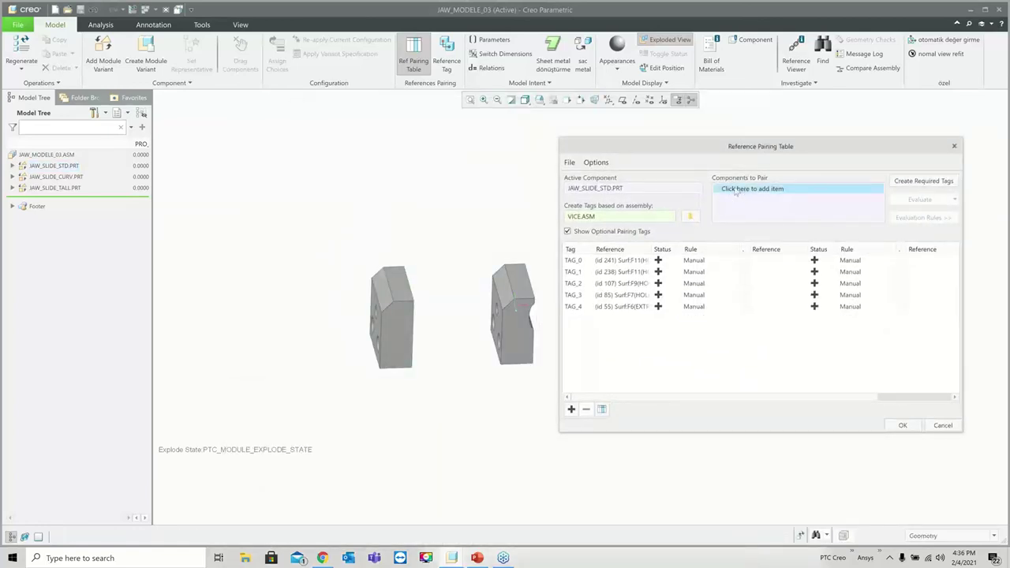
click(408, 309)
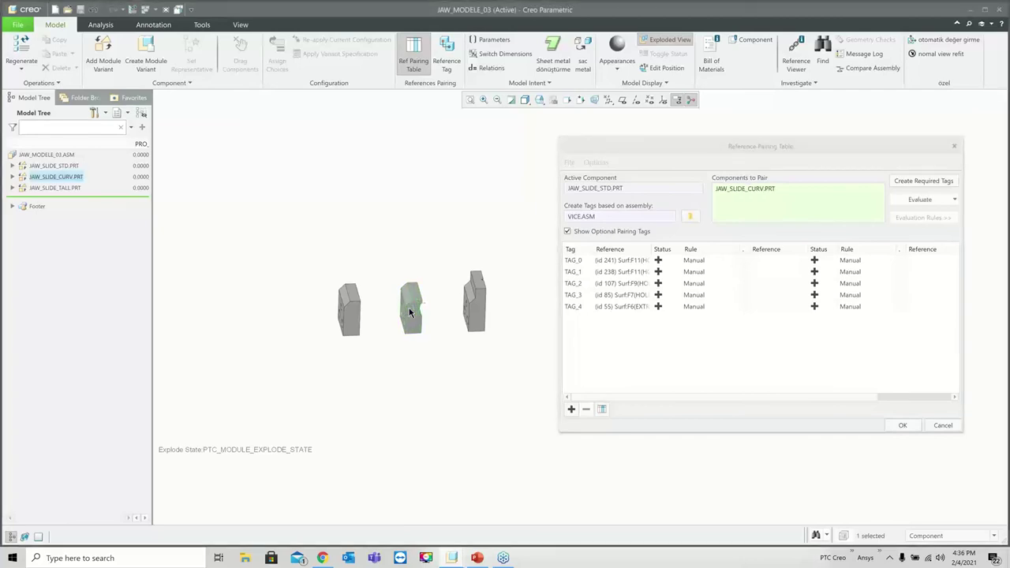
click(467, 307)
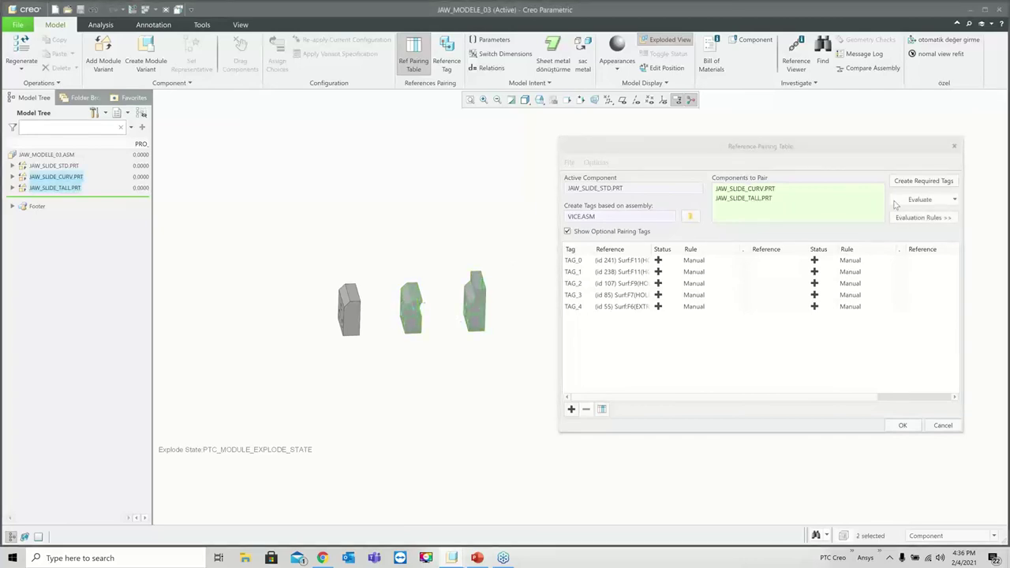
- Create the required tags, evaluate the matching references on the curved and tall jaws, and accept the pairing table
click(917, 202)
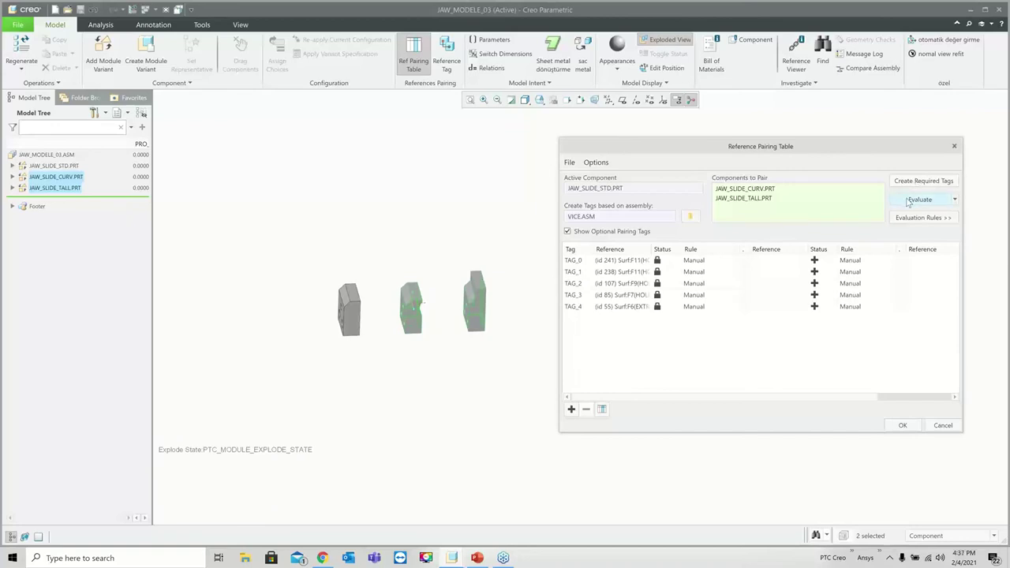
click(908, 201)
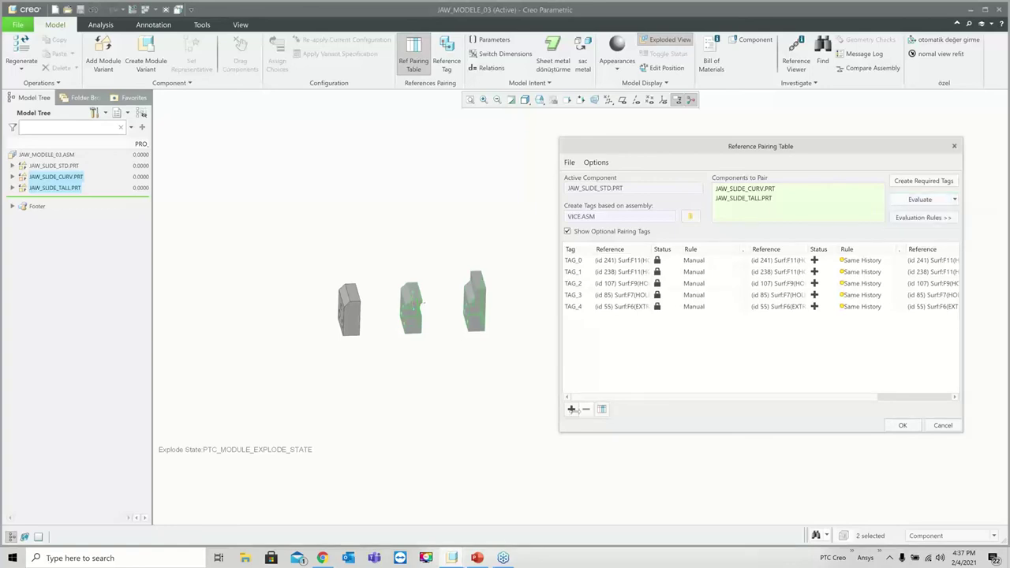
click(436, 457)
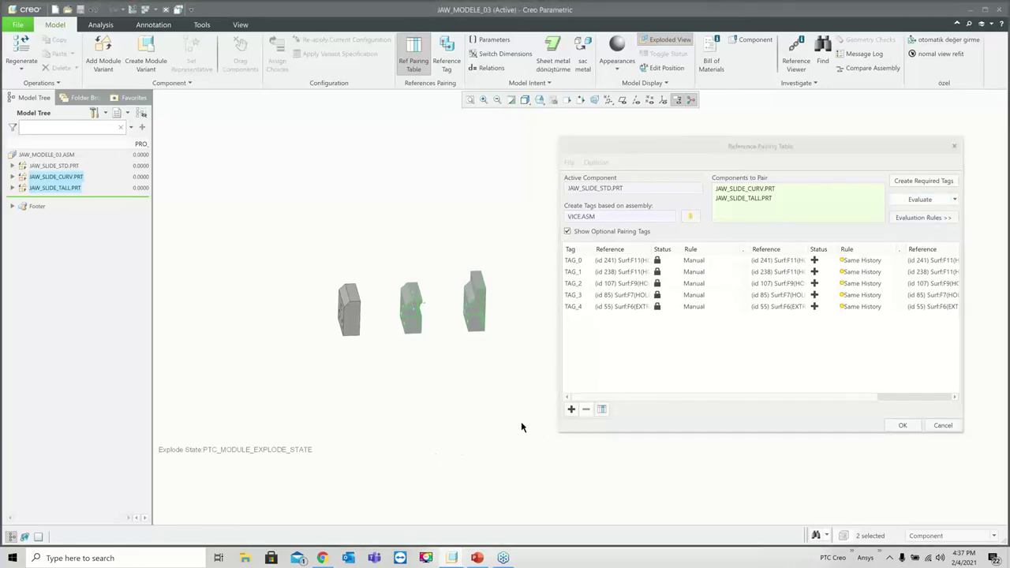
scroll(810, 321, right, 3)
scroll(810, 321, left, 3)
click(895, 427)
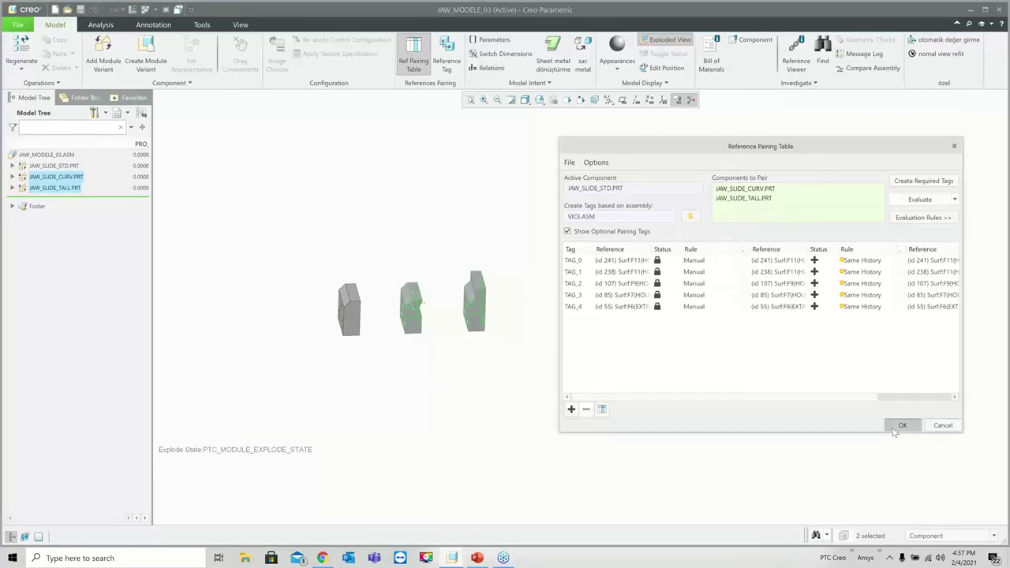
click(901, 425)
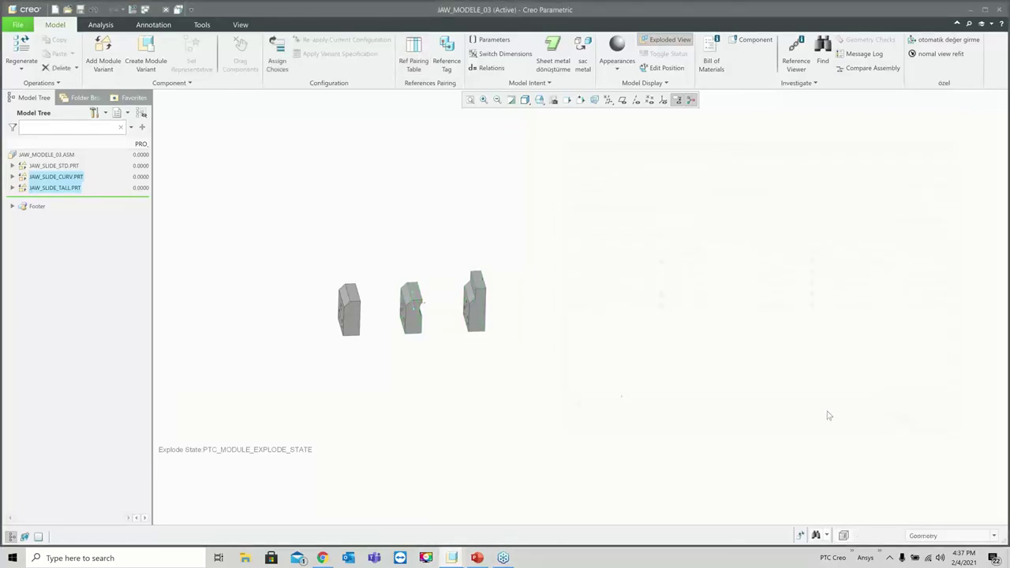
- Return to VICE_PRODUCT_03.ASM and open its HANDLE_MODULE_03 module in a separate window
click(150, 9)
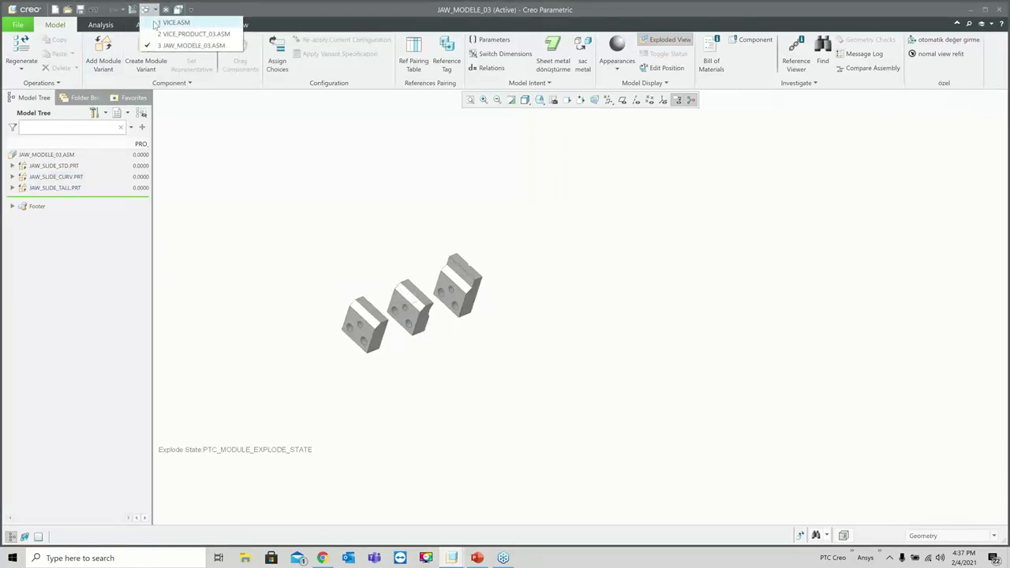
click(161, 33)
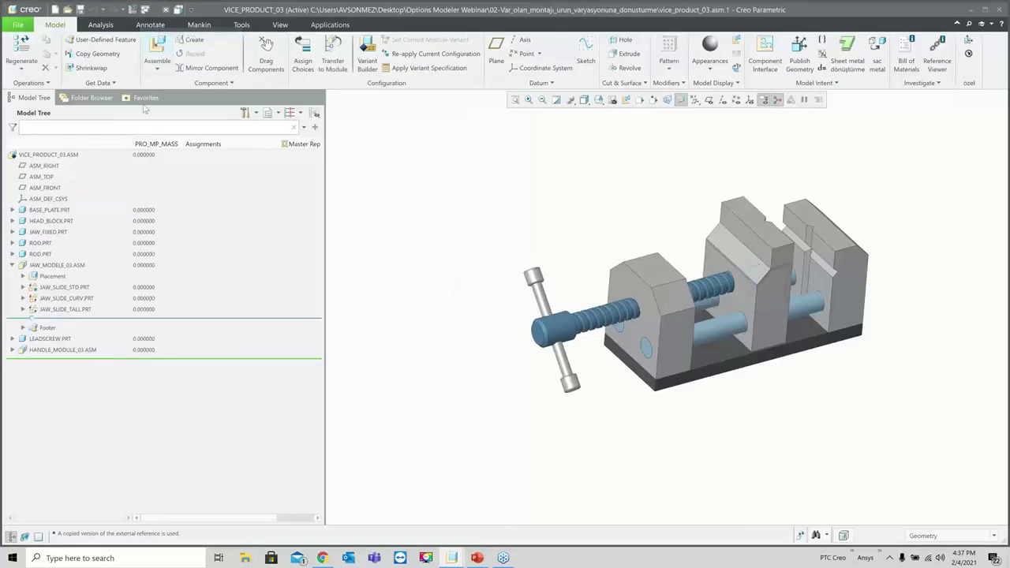
click(63, 350)
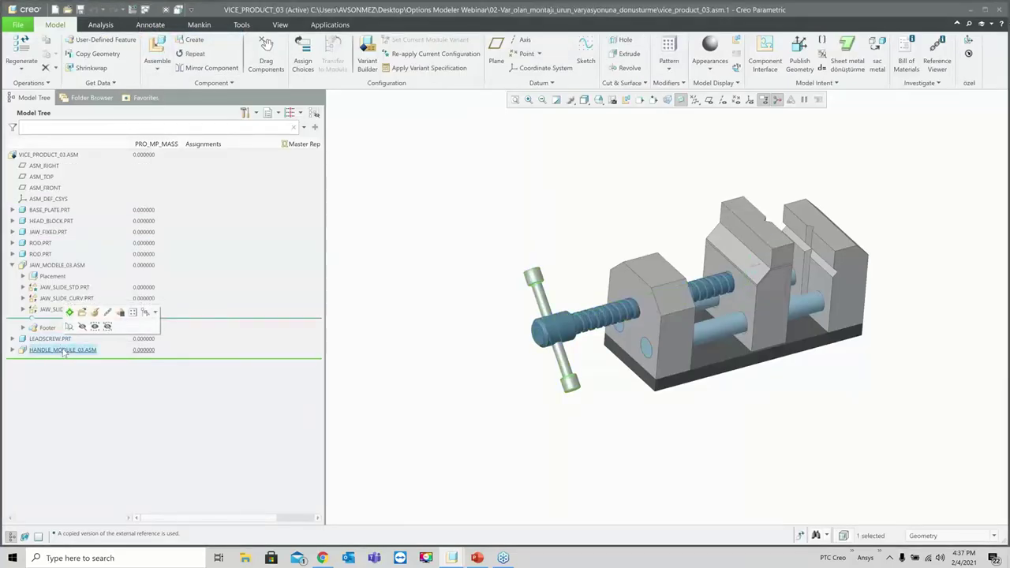
click(84, 314)
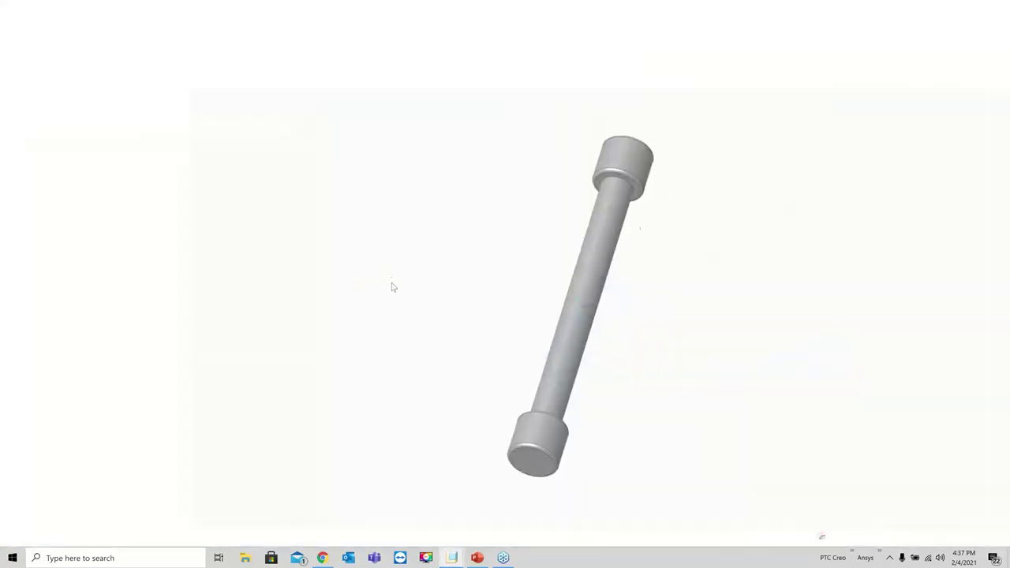
scroll(530, 274, up, 2)
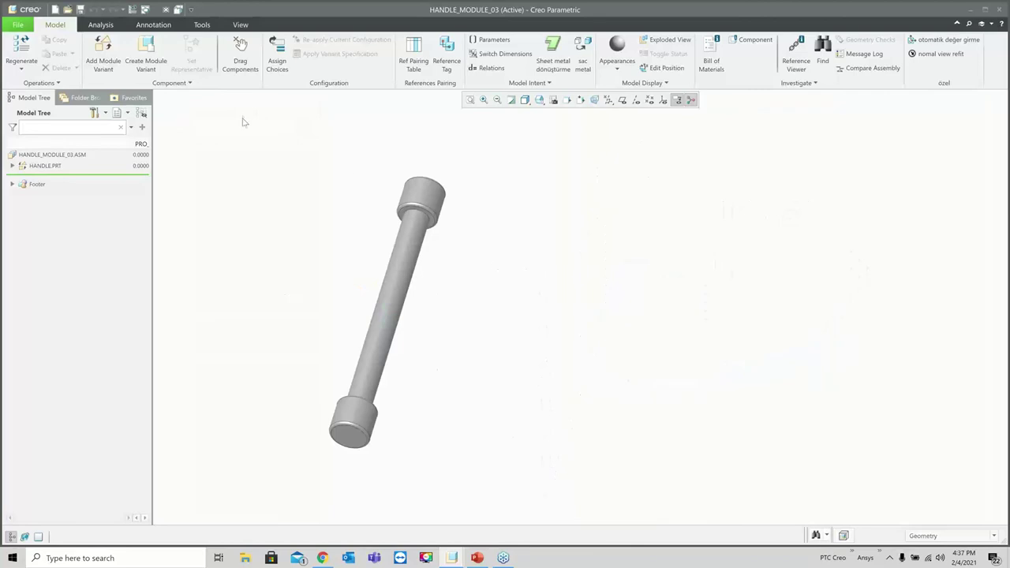
- Add handle_2.asm as a variant of the handle module and restore the default view orientation
click(111, 43)
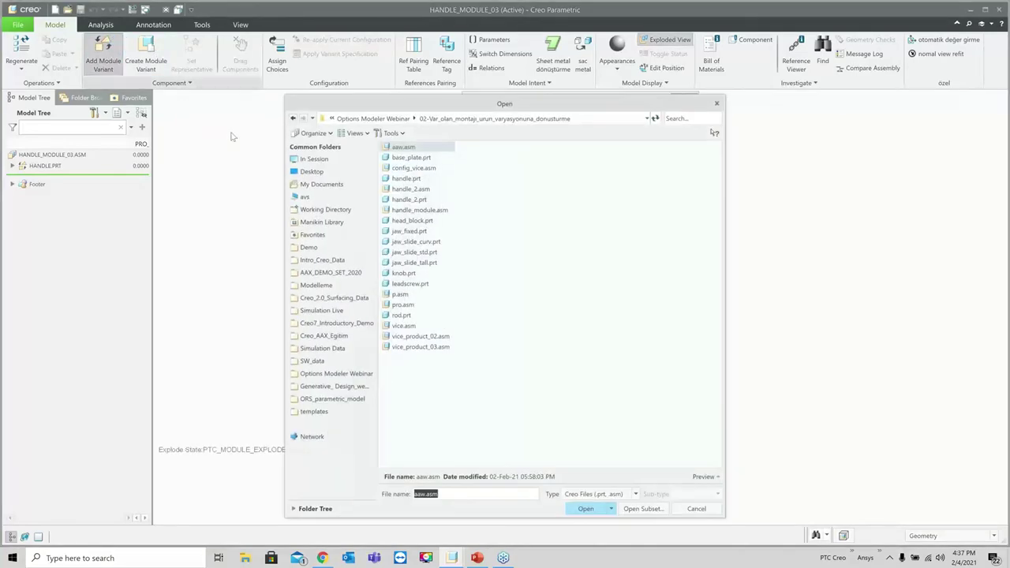
double_click(411, 189)
key(ctrl+d)
- Explode the handle module and start editing the exploded component positions
click(663, 43)
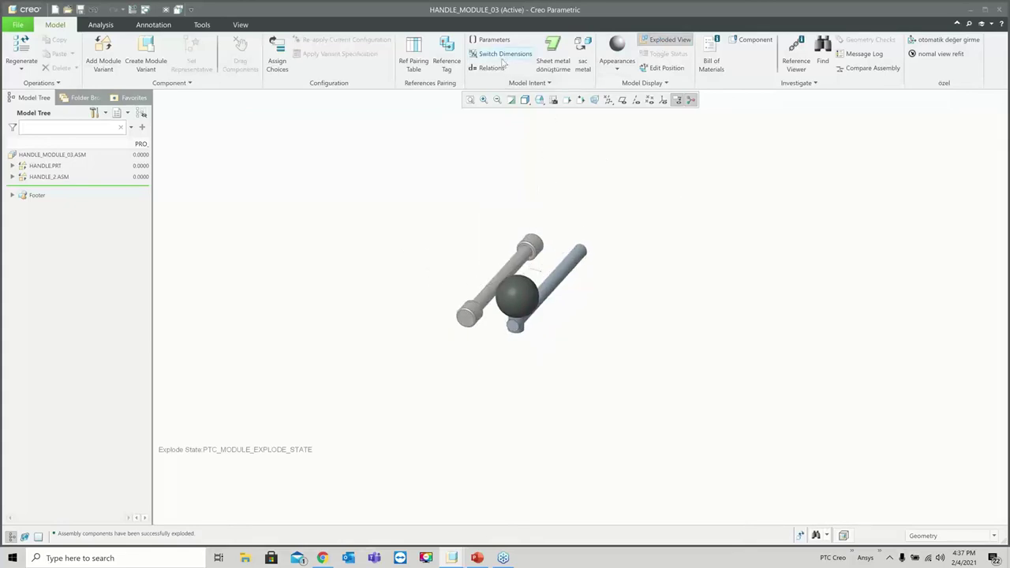
click(663, 68)
click(547, 297)
drag(564, 303, 508, 164)
key(ctrl+z)
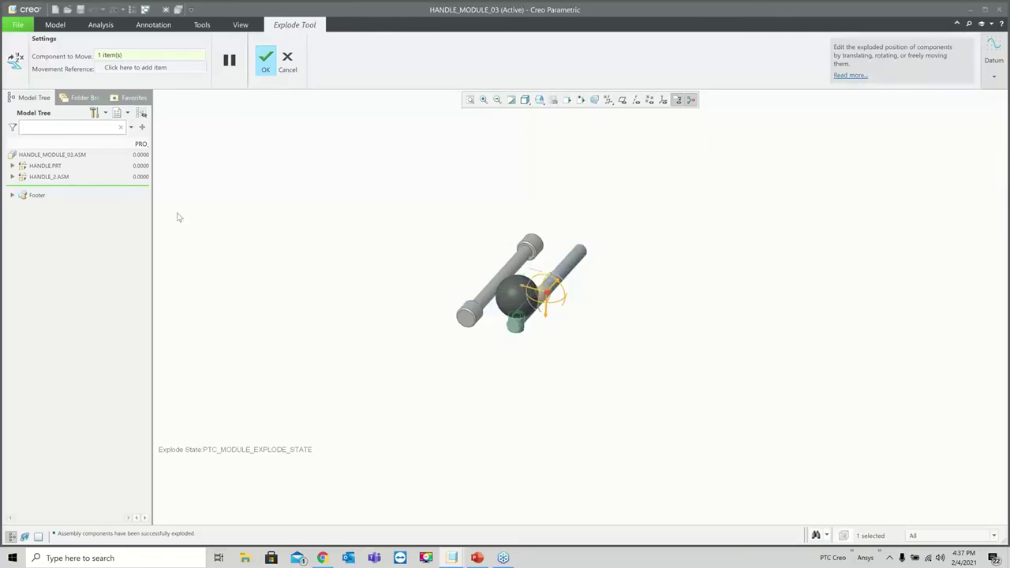
- Rotate and move HANDLE_2.ASM alongside HANDLE.PRT in the exploded view, and toggle the explosion to check the arrangement
click(57, 177)
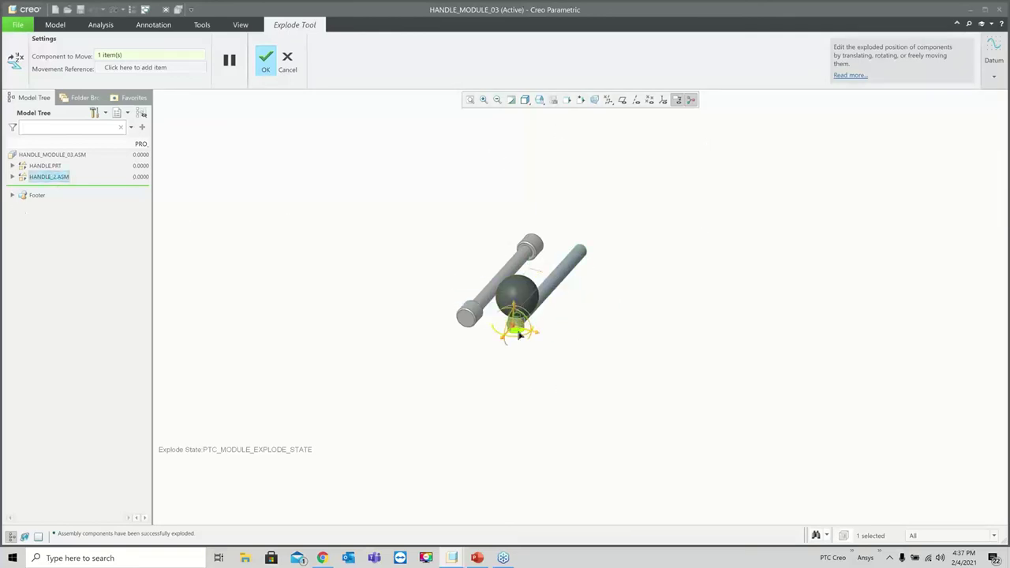
drag(520, 335, 388, 201)
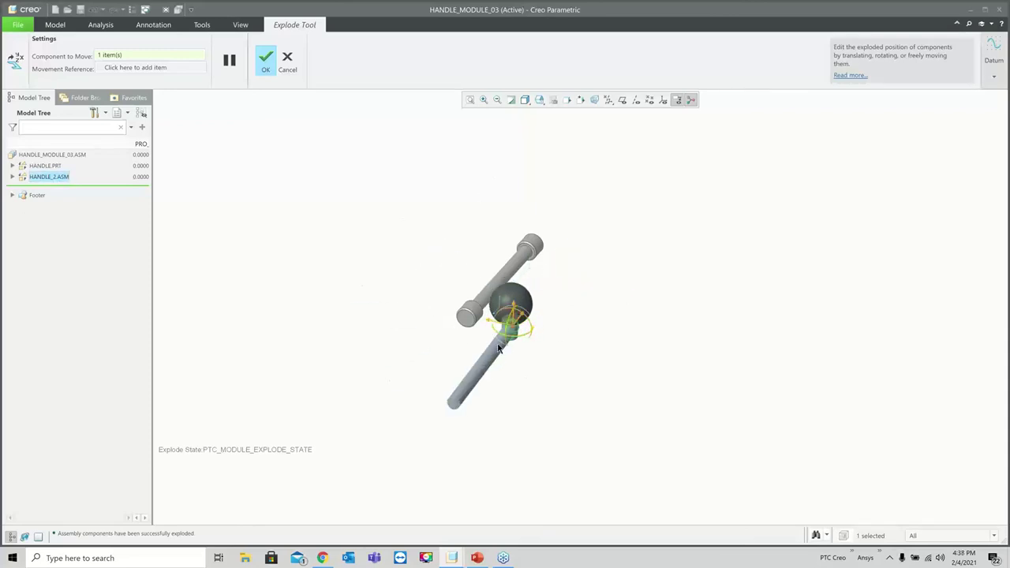
drag(520, 322, 604, 280)
click(266, 68)
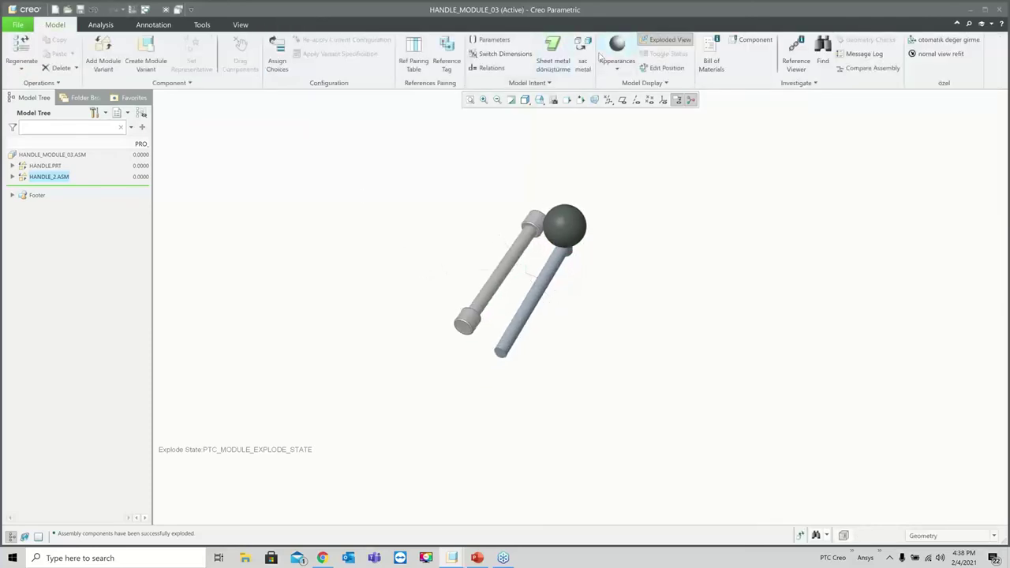
click(661, 40)
click(660, 41)
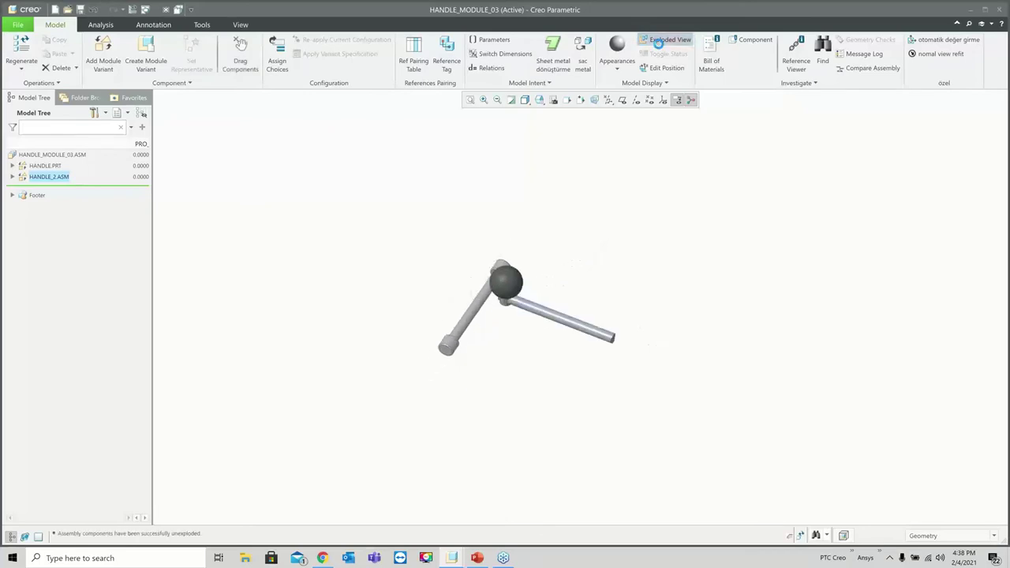
- Switch to the VICE_PRODUCT_03.ASM window and restore the default view orientation
click(148, 10)
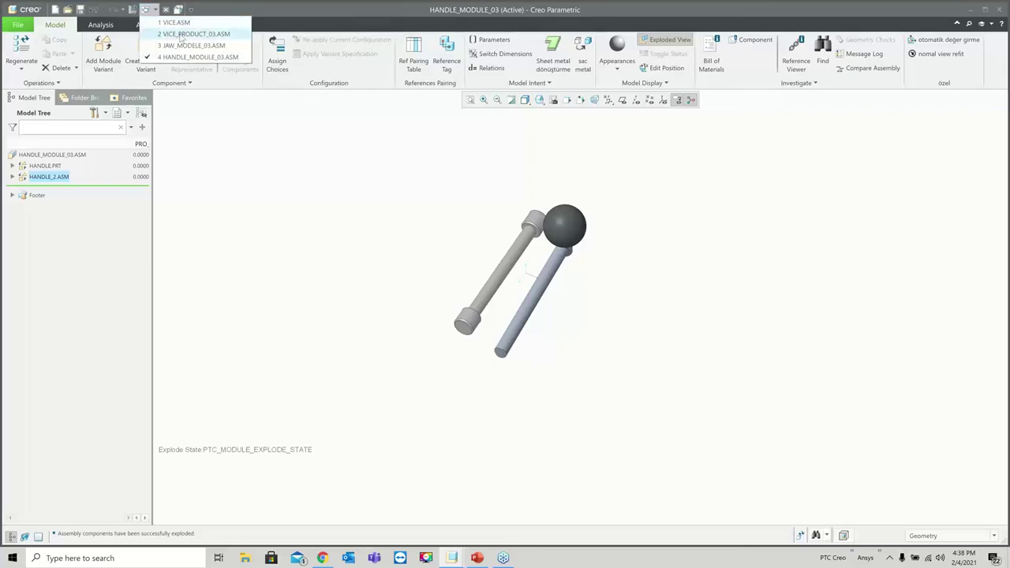
click(181, 36)
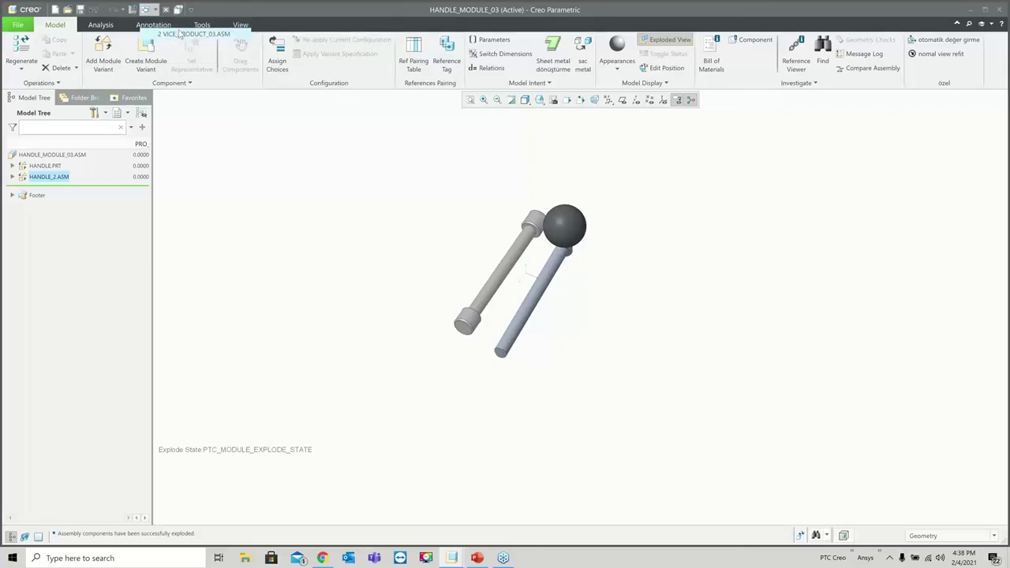
scroll(669, 319, up, 3)
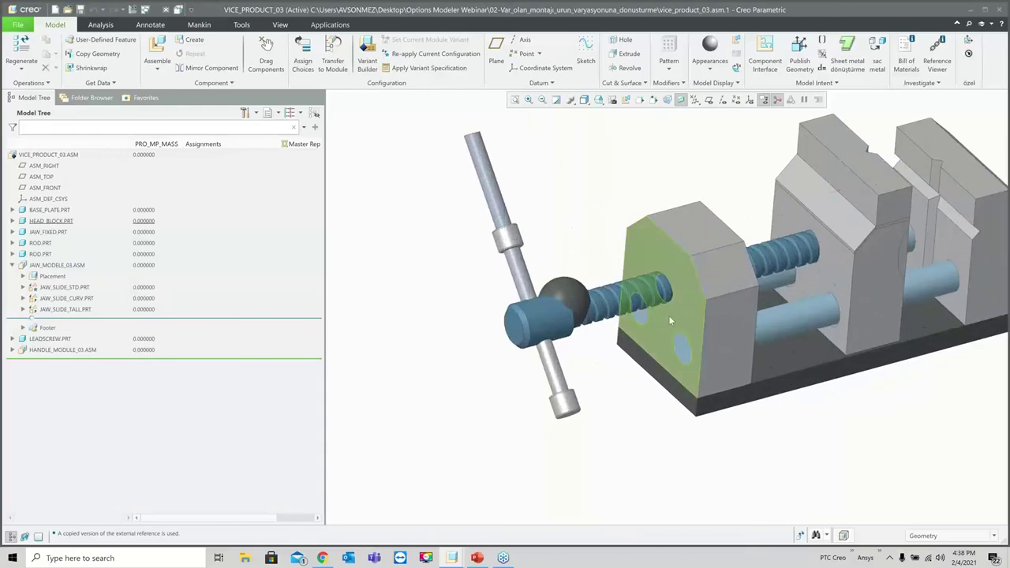
key(ctrl+d)
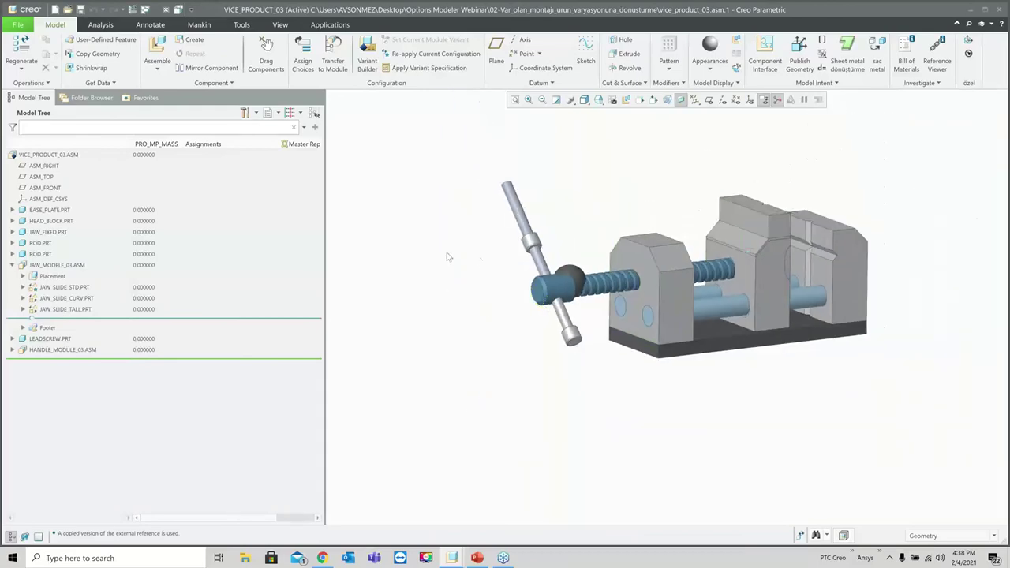
- Hide the JAW_SLIDE_CURV.PRT and JAW_SLIDE_TALL.PRT variants of the jaw module in the product assembly
click(60, 298)
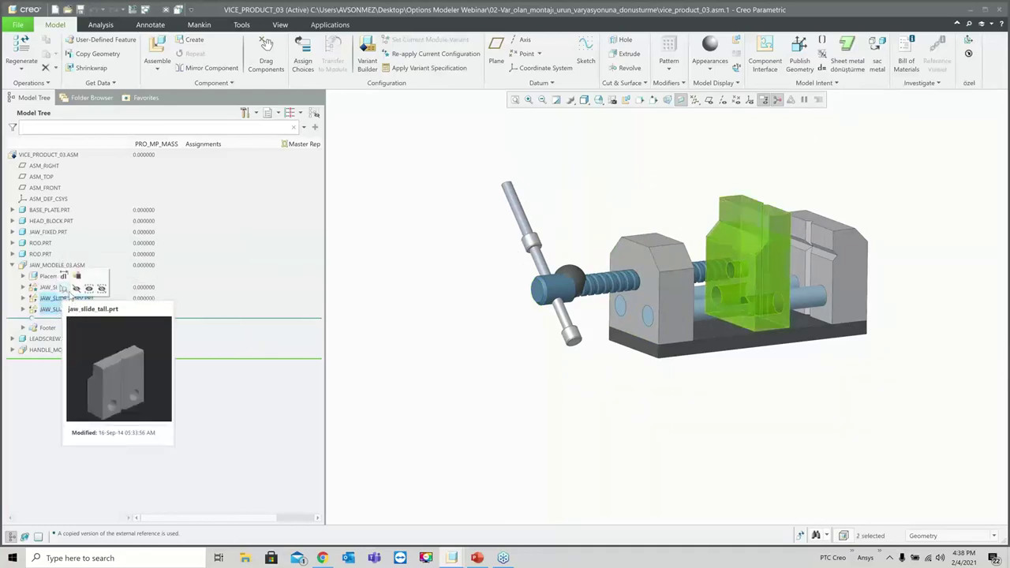
double_click(65, 287)
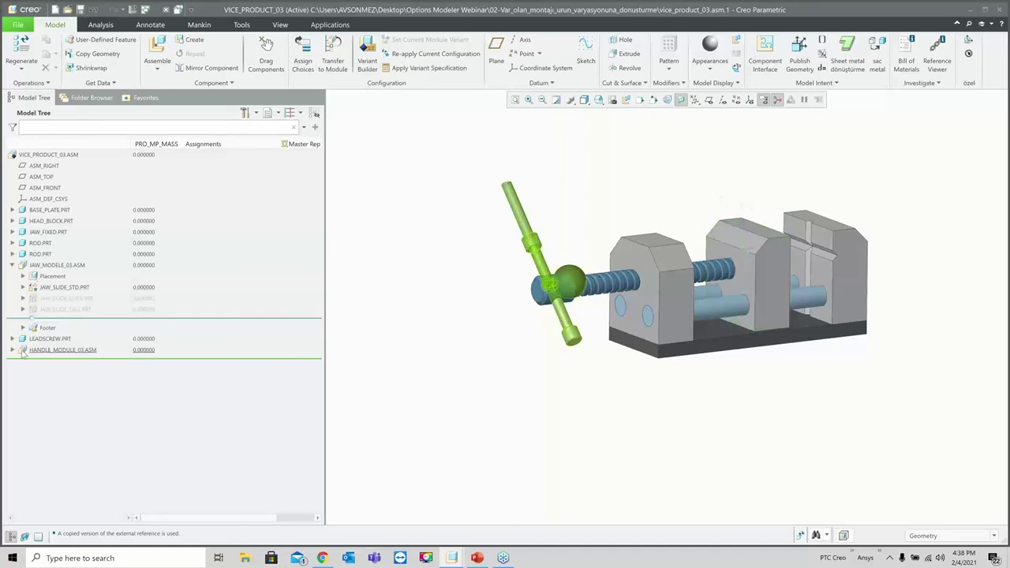
click(51, 298)
shift+click(63, 309)
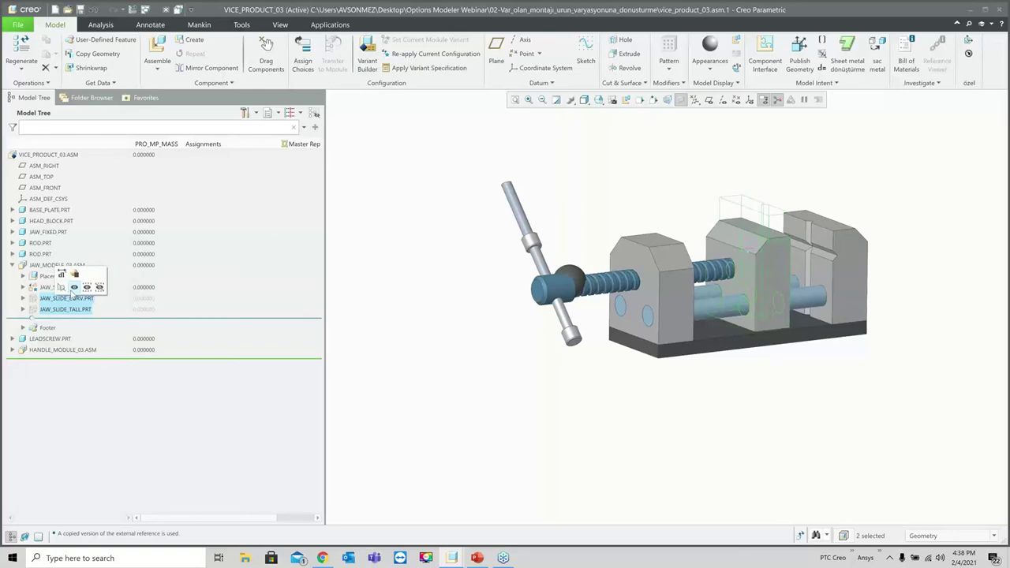
click(74, 287)
- Check the placement constraints of JAW_MODELE_03.ASM by opening its placement definition and accepting it
click(53, 266)
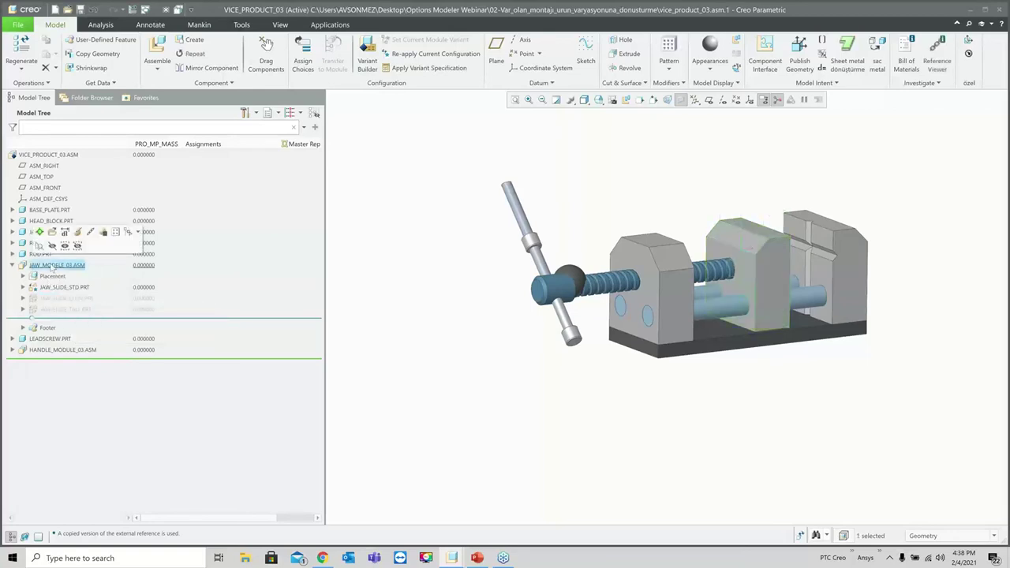
click(52, 231)
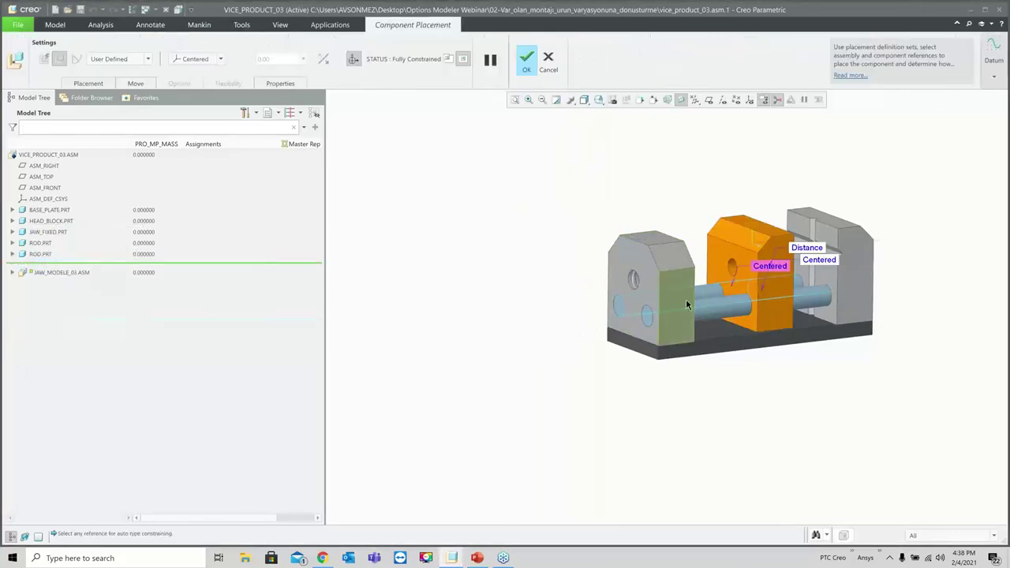
click(526, 59)
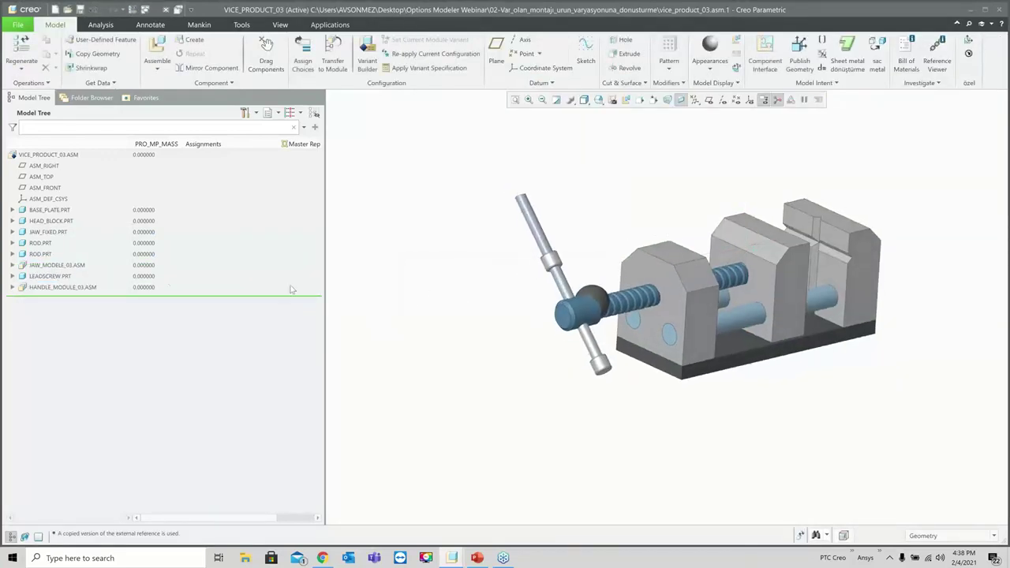
- Expand JAW_MODELE_03.ASM and show the hidden JAW_SLIDE_CURV.PRT and JAW_SLIDE_TALL.PRT variants again
click(13, 265)
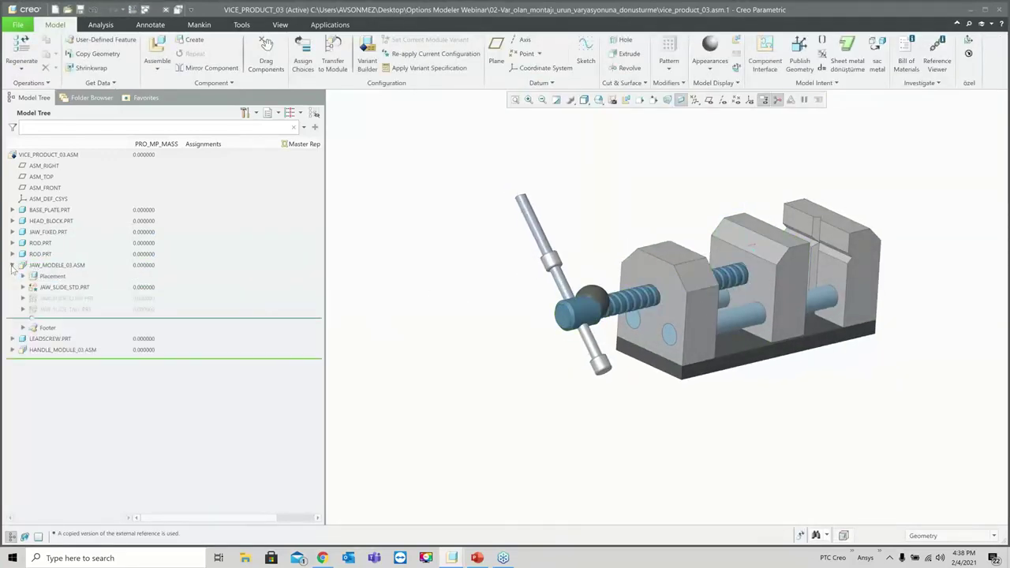
click(66, 298)
ctrl+click(65, 309)
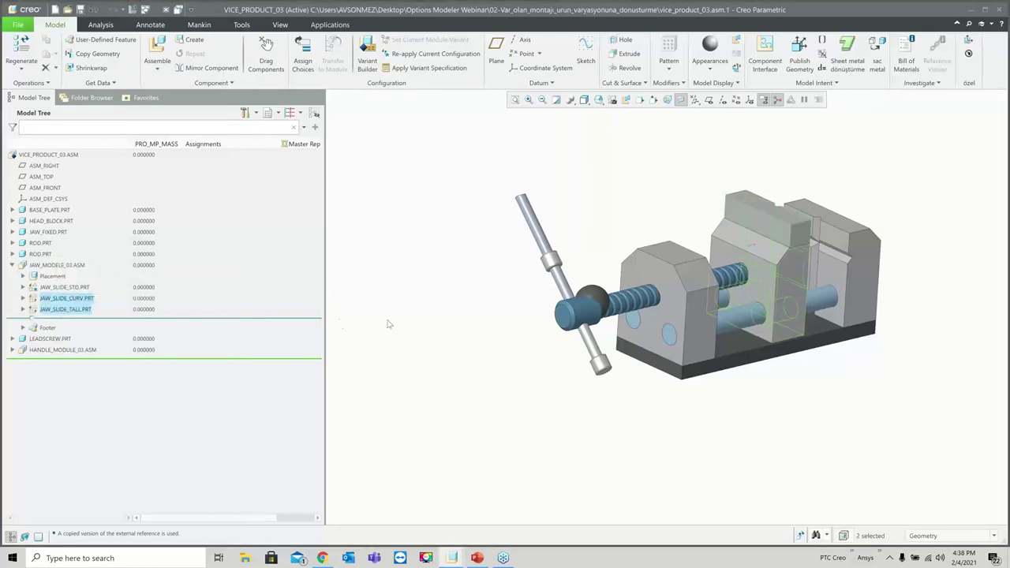
click(450, 320)
scroll(455, 344, down, 2)
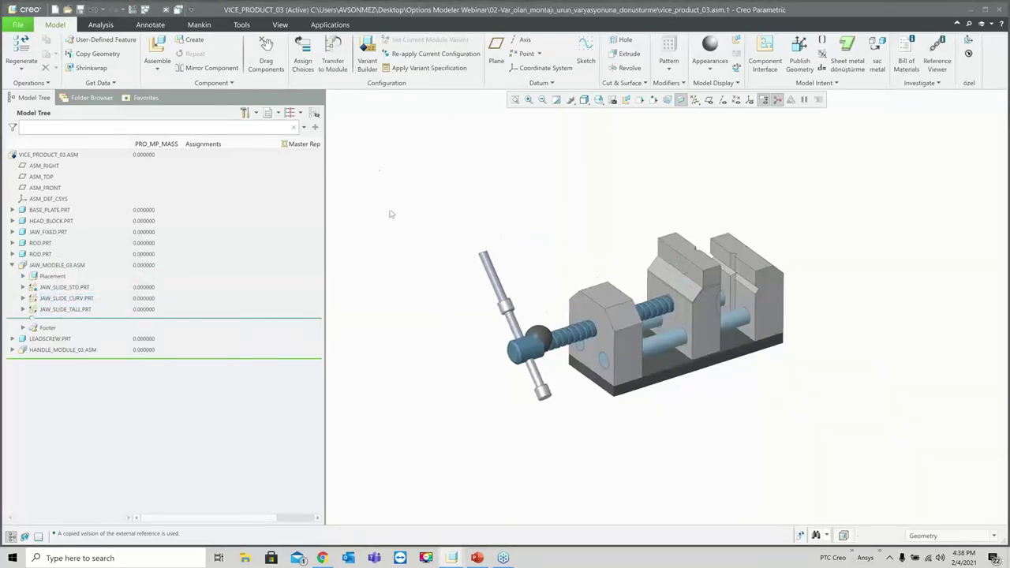
- Start editing the configuration options of VICE_PRODUCT_03.ASM in Assign Choices and add two options named HN and JAW
click(302, 61)
click(583, 216)
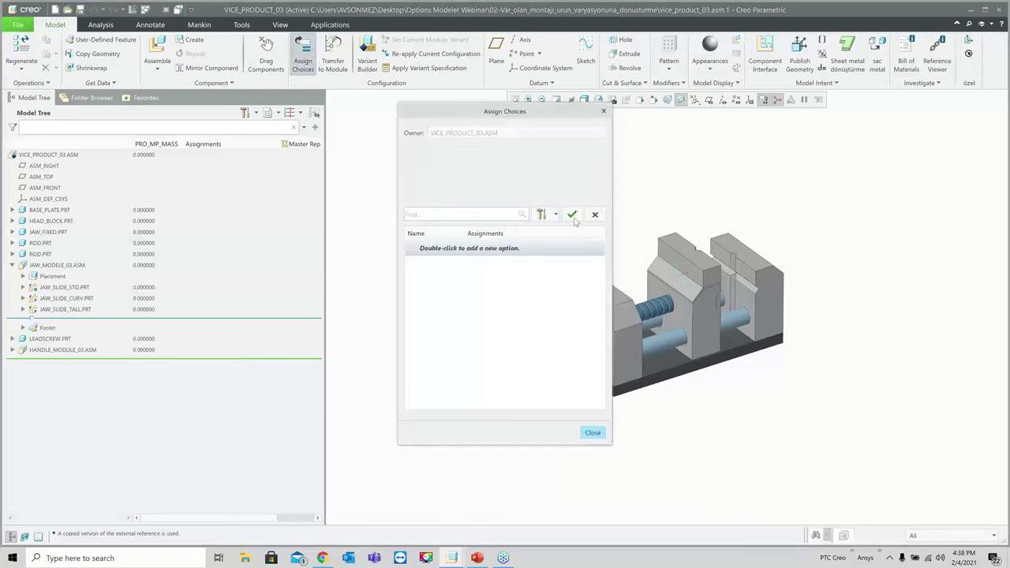
double_click(455, 249)
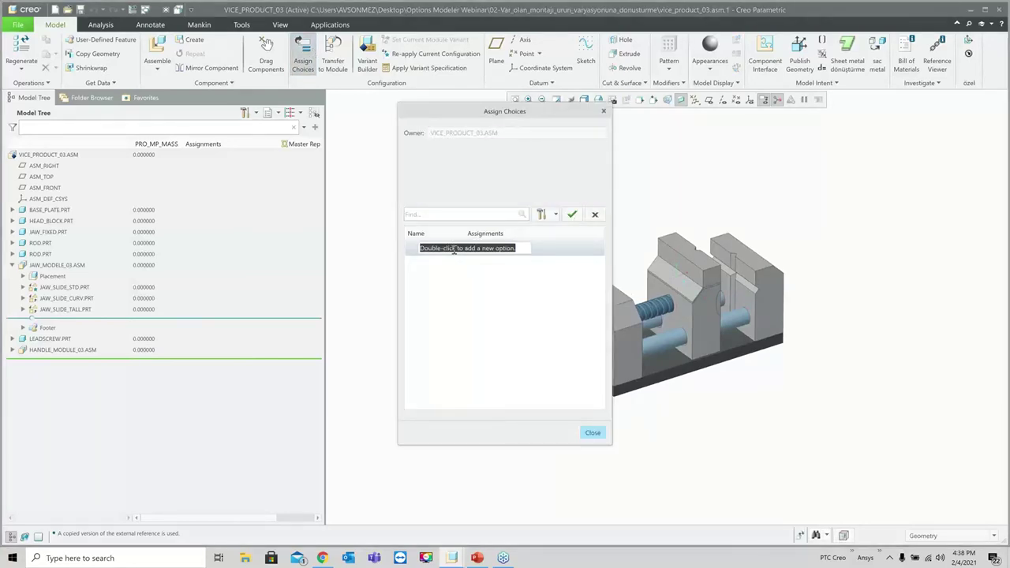
text(HN)
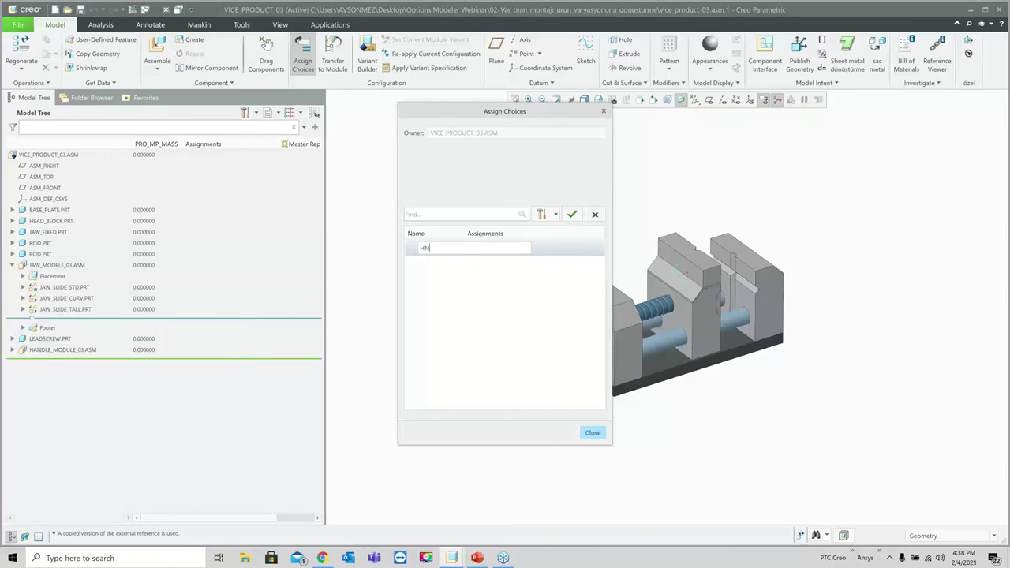
key(Return)
double_click(434, 282)
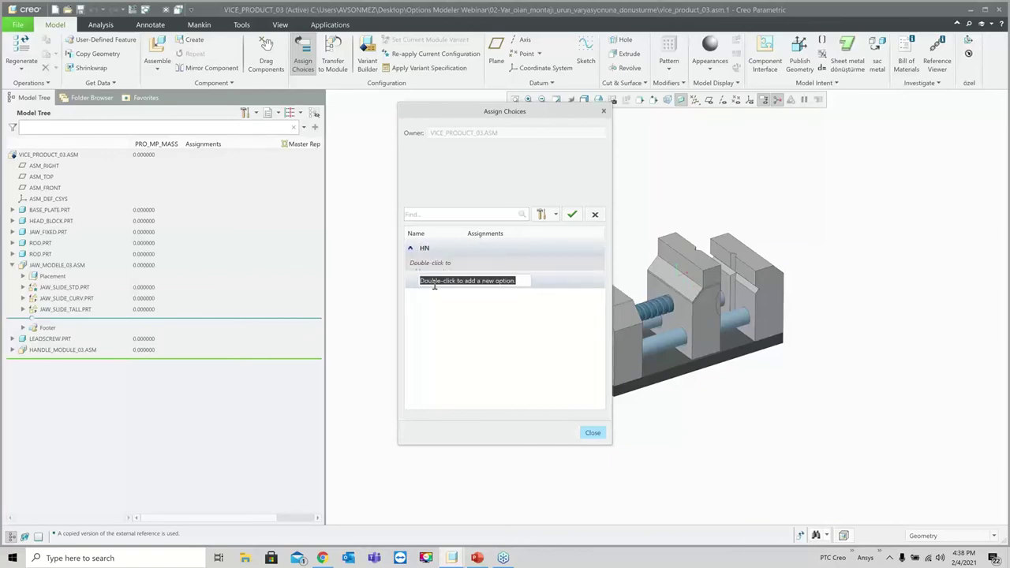
text(JAW)
key(Return)
- Add the choices PRT and ASM to the HN option
double_click(432, 267)
text(PRT)
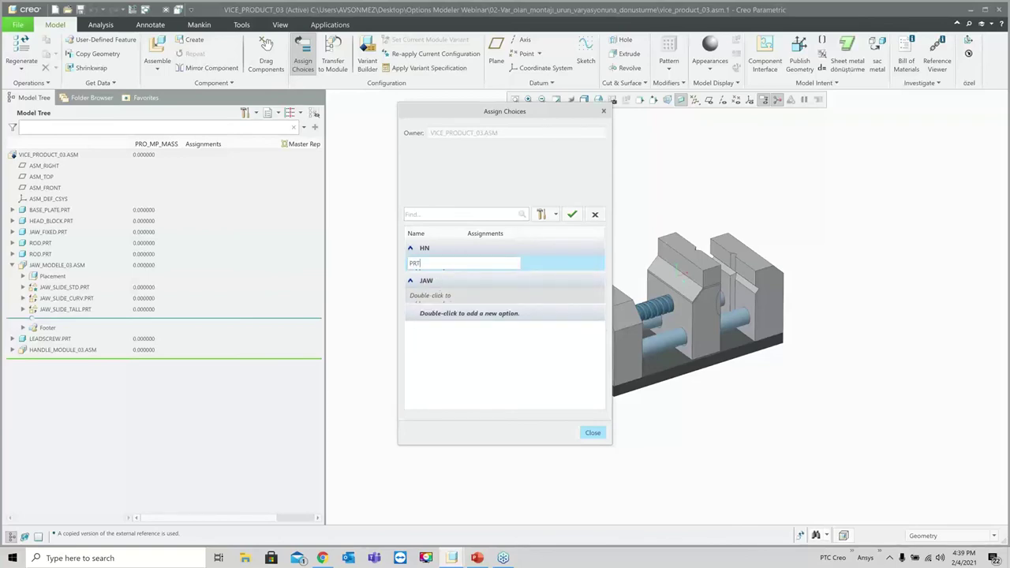
key(Return)
double_click(473, 281)
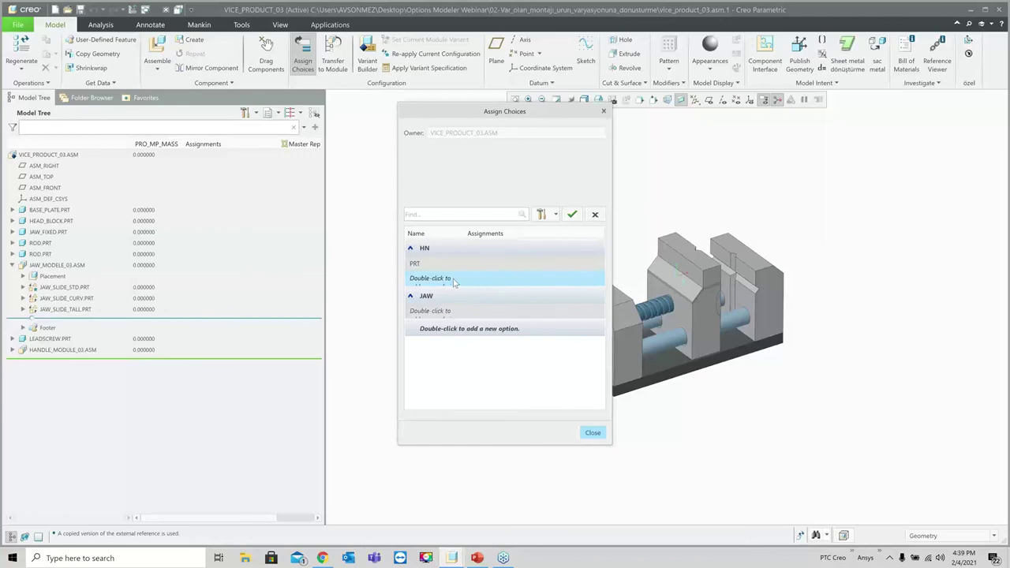
text(A)
key(Return)
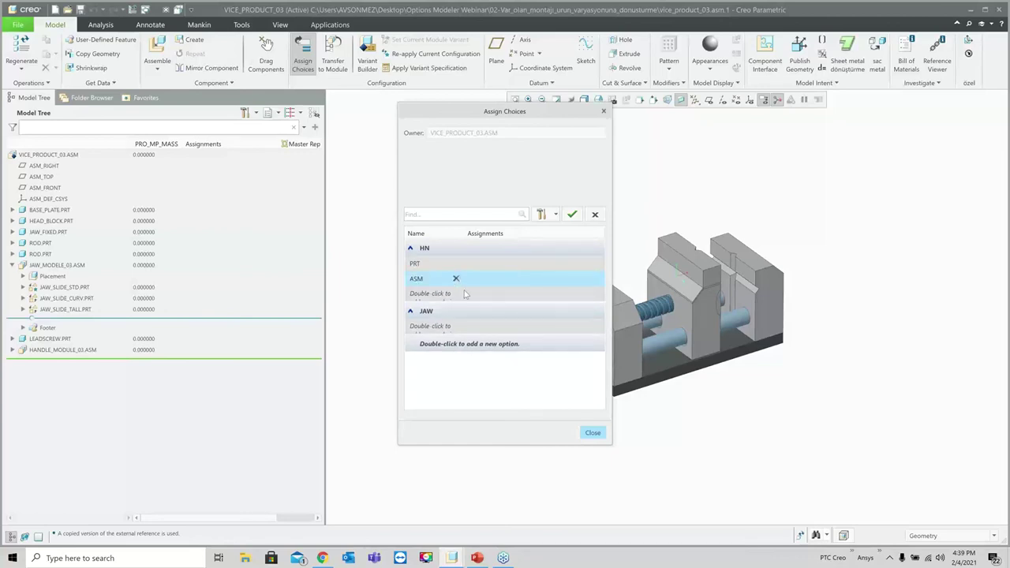
- Add the choices STD, CURV and TALL to the JAW option and accept the option list
double_click(426, 327)
text(S)
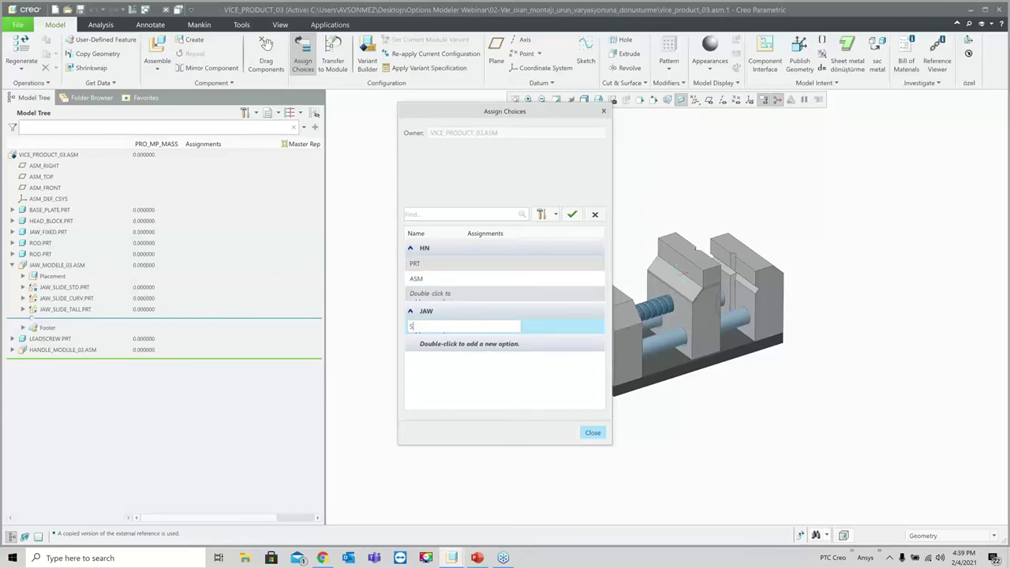
text(TD)
key(Return)
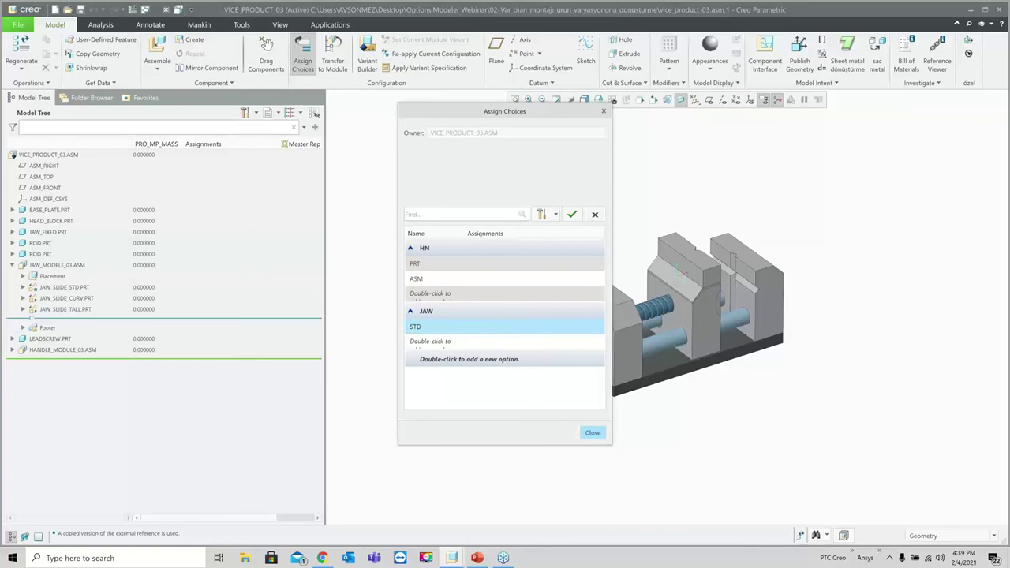
double_click(430, 341)
text(C)
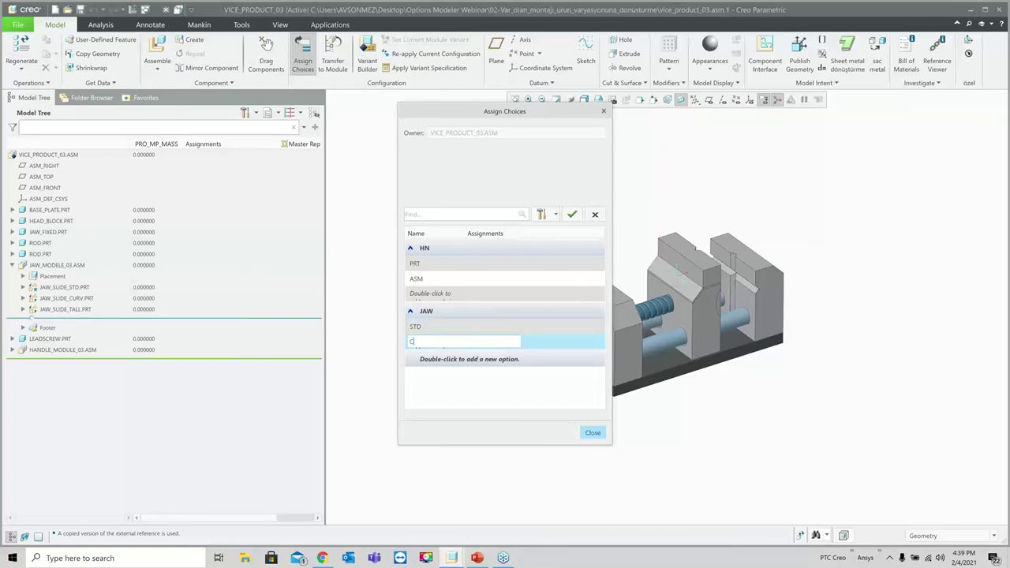
key(Return)
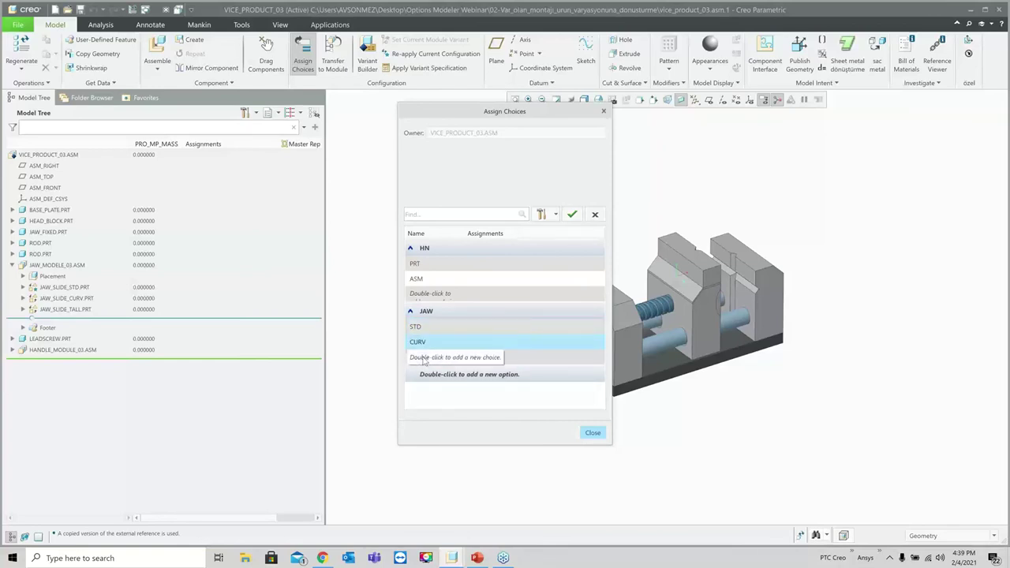
double_click(424, 357)
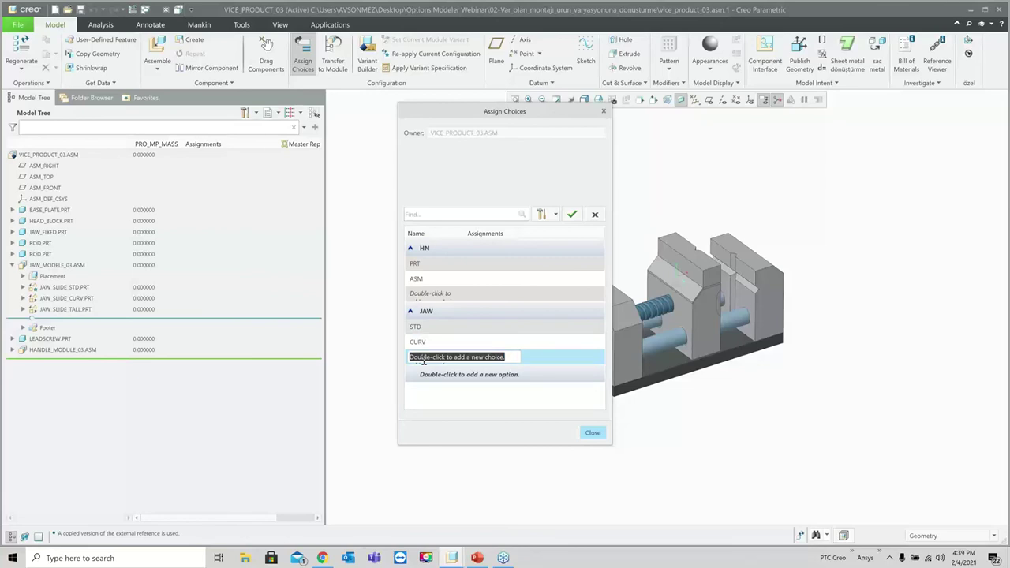
text(TALL)
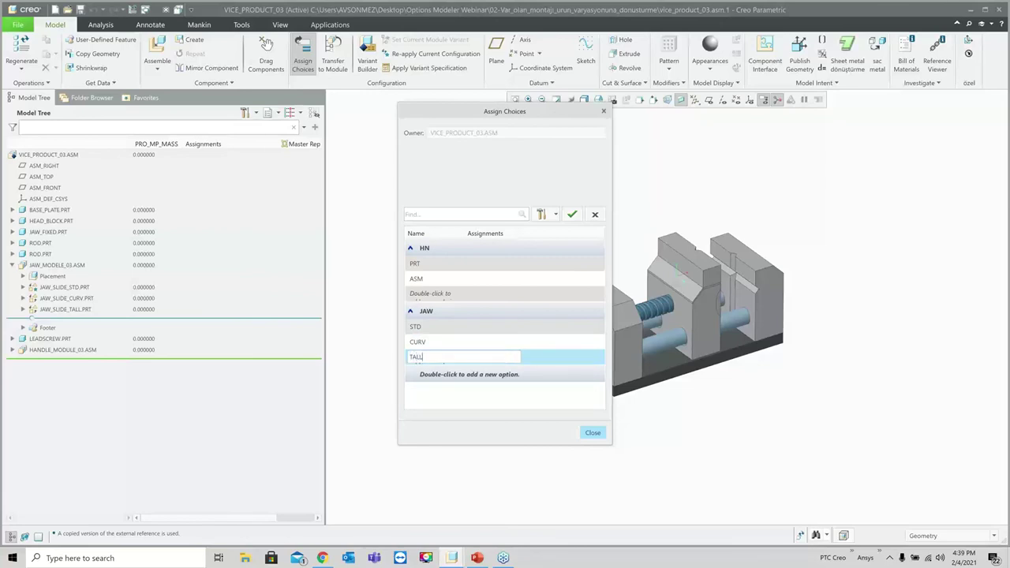
key(Return)
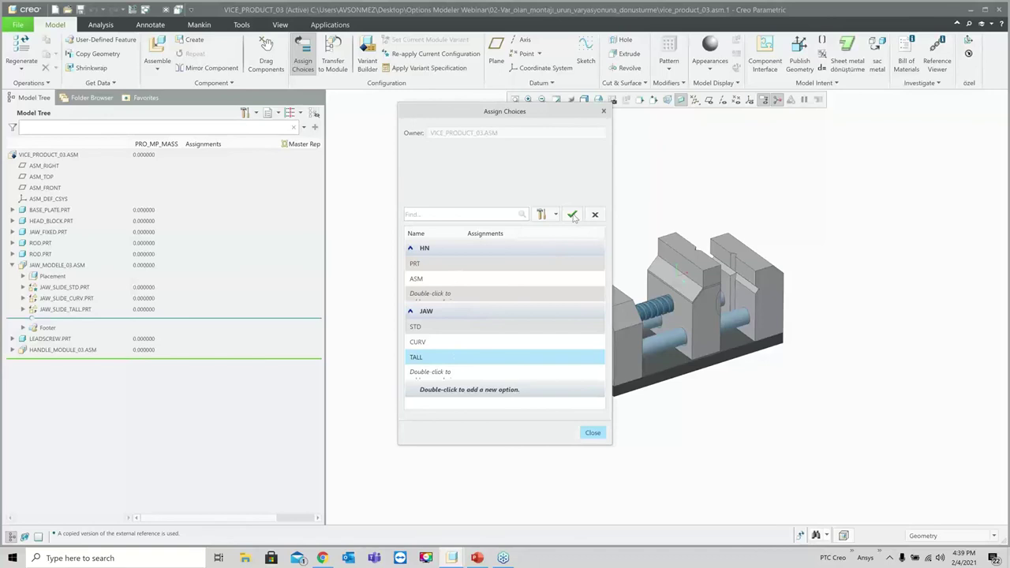
click(573, 215)
- Assign the HN choice PRT to HANDLE.PRT and the choice ASM to HANDLE_2.ASM in the handle module
click(447, 261)
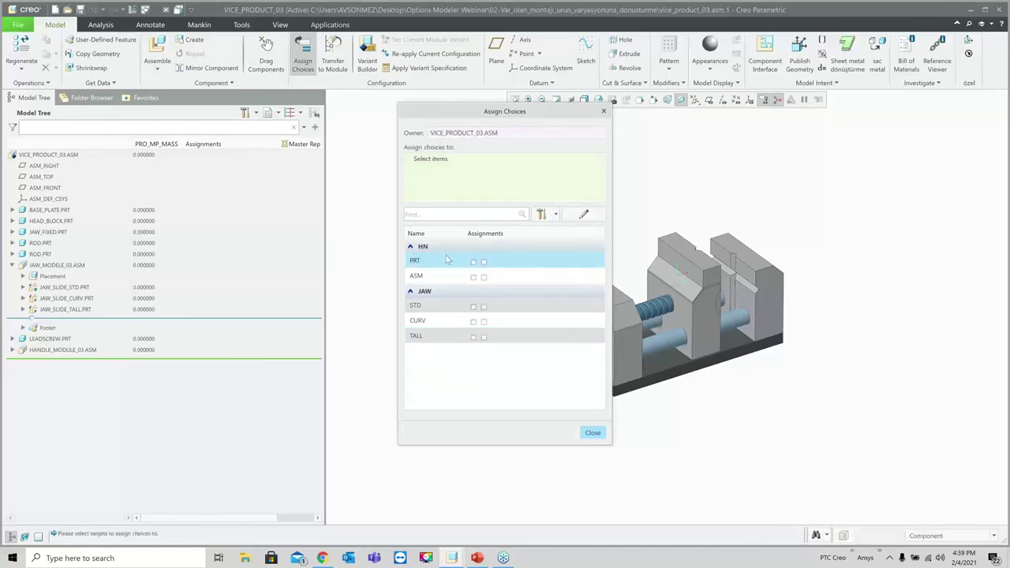
click(12, 350)
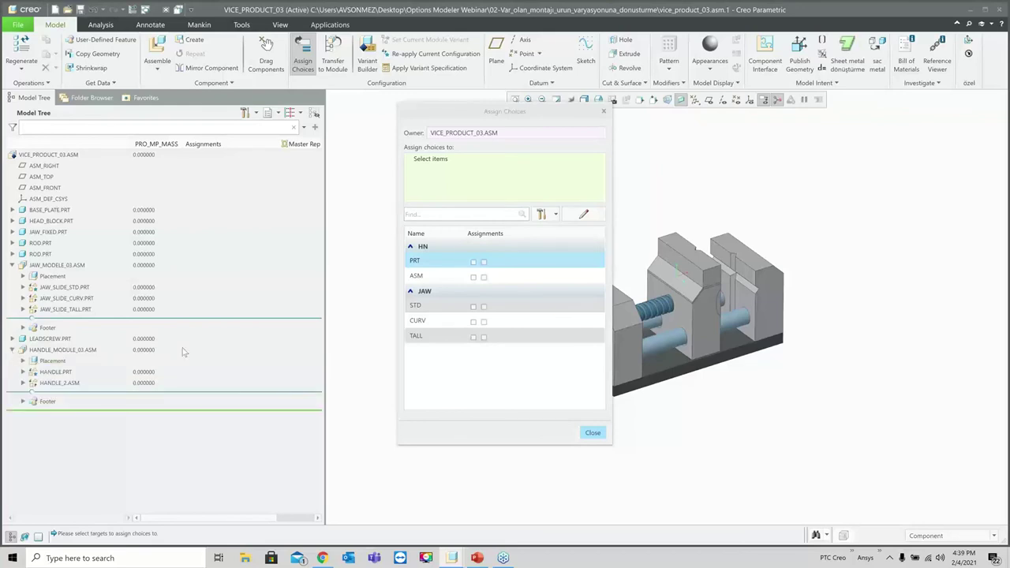
click(55, 371)
click(473, 262)
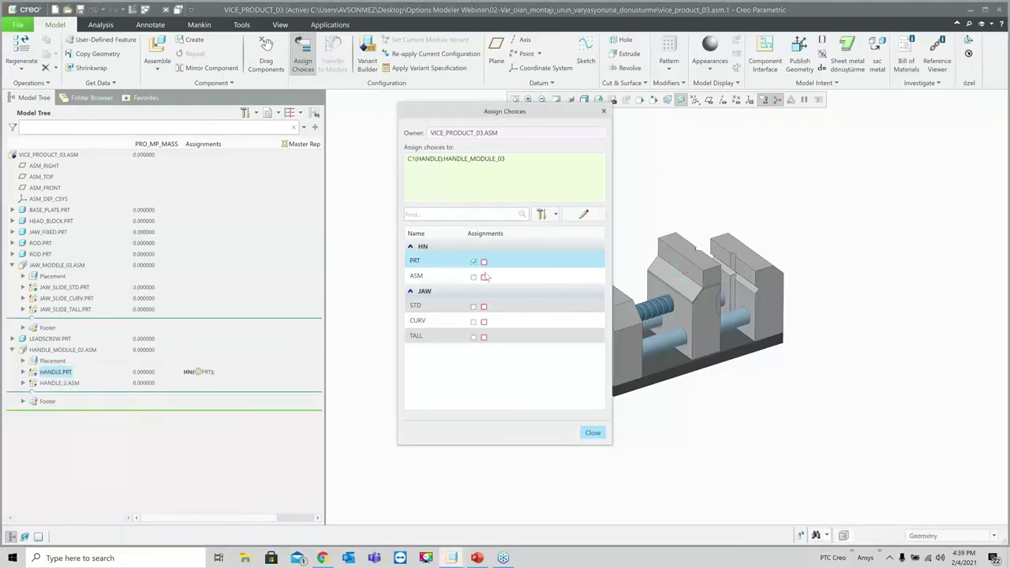
click(60, 383)
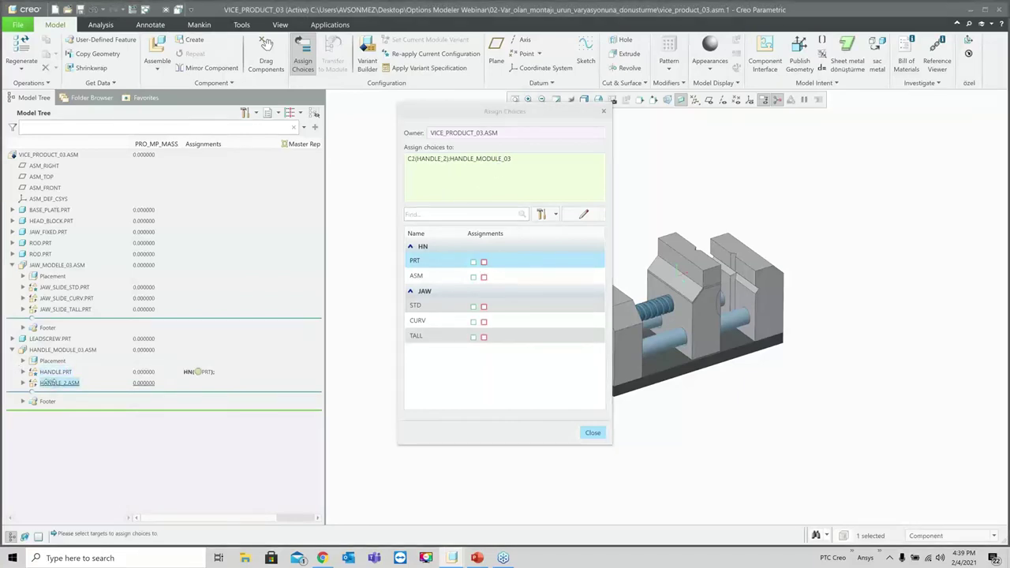
click(473, 277)
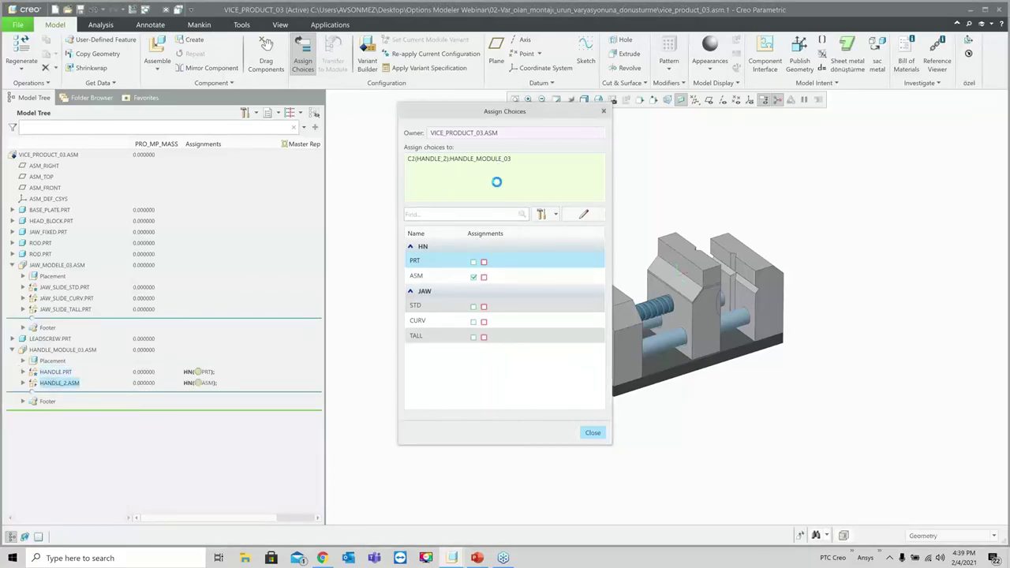
- Assign the JAW choices STD, CURV and TALL to the matching JAW_SLIDE parts in the jaw module and finish assigning choices
click(83, 288)
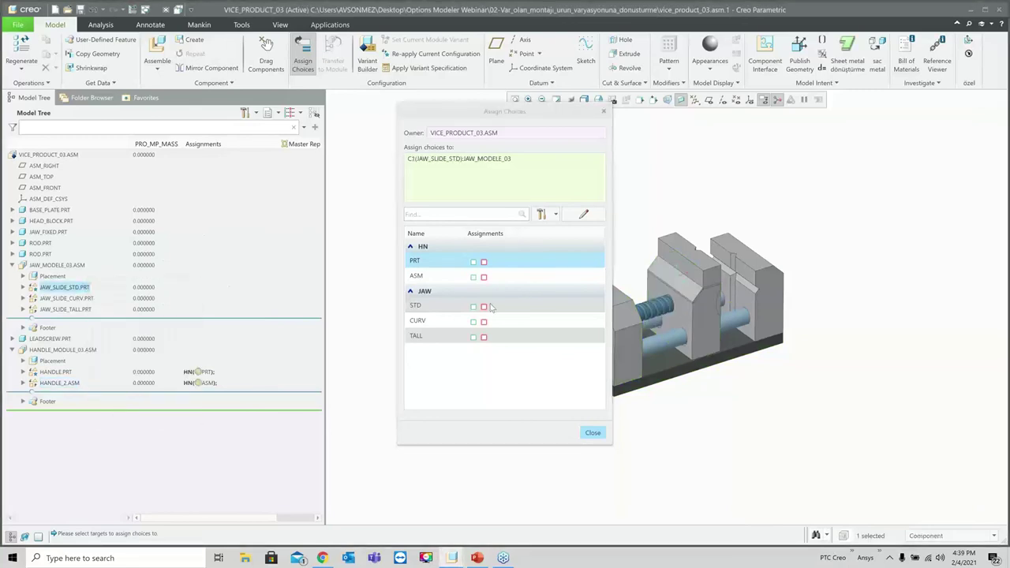
click(473, 307)
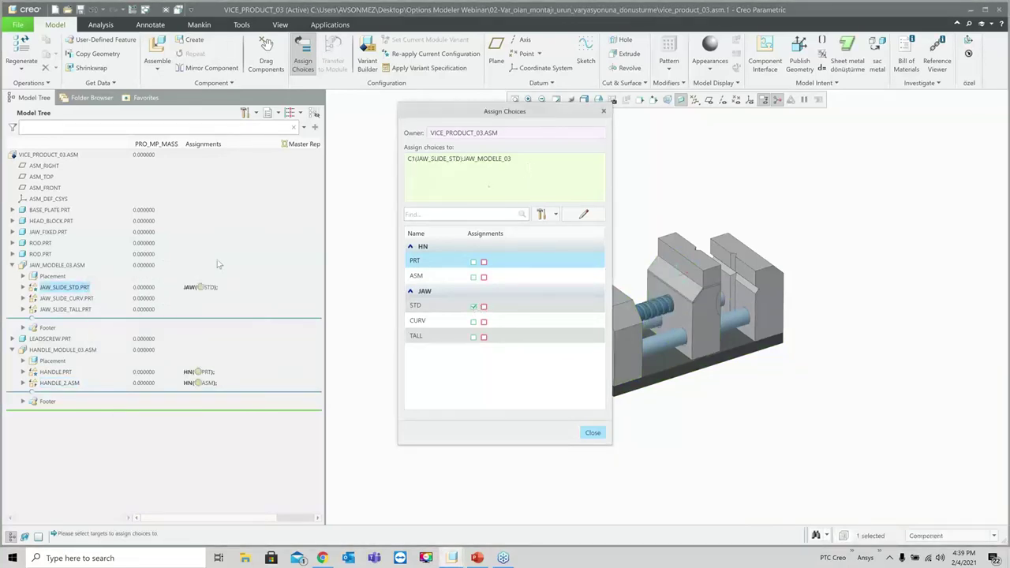
click(79, 299)
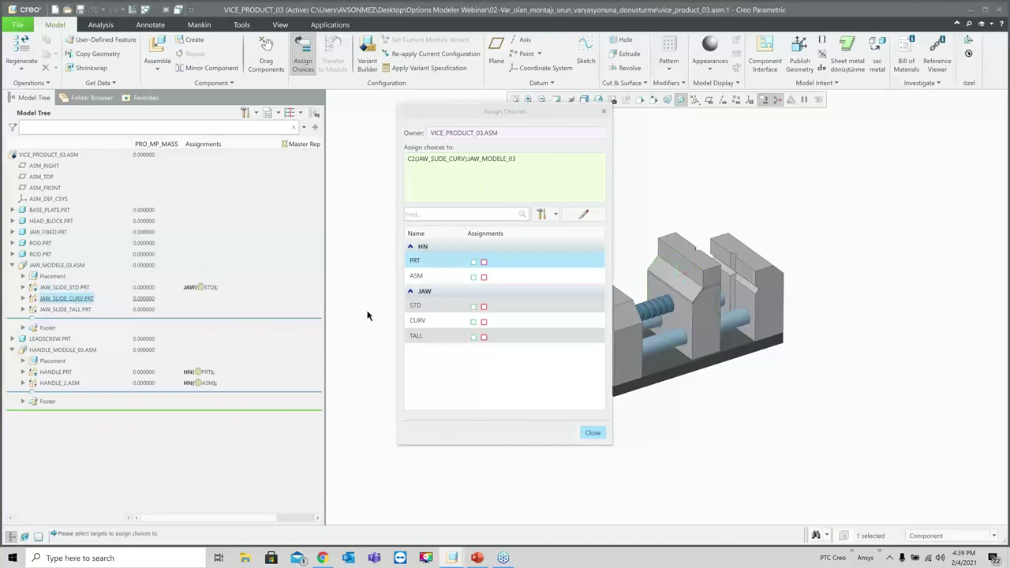
click(473, 322)
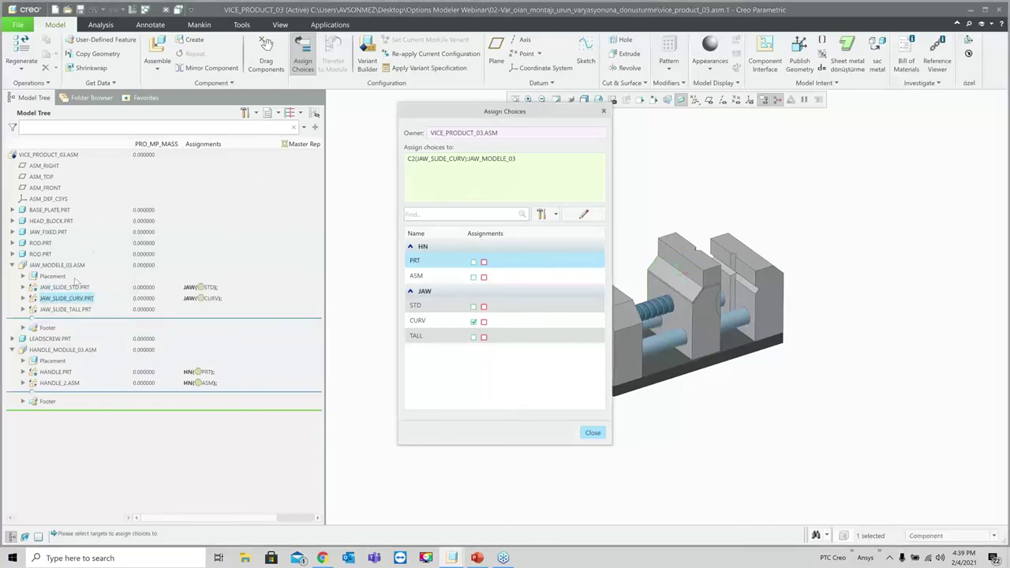
click(69, 310)
click(473, 338)
click(592, 433)
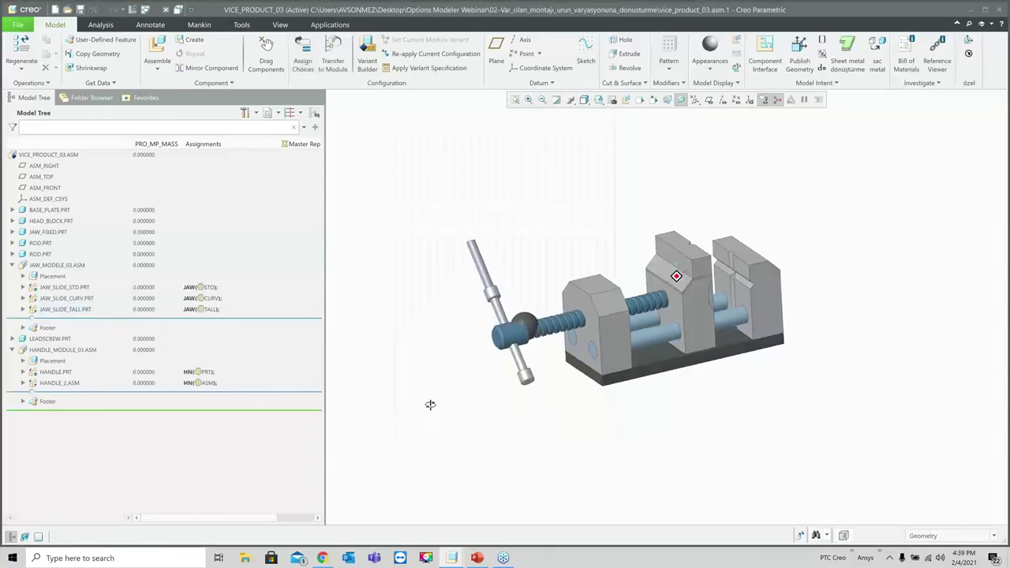
- Build a variant of VICE_PRODUCT_03.ASM with HN choice PRT and JAW choice TALL and update the representation with it
click(371, 61)
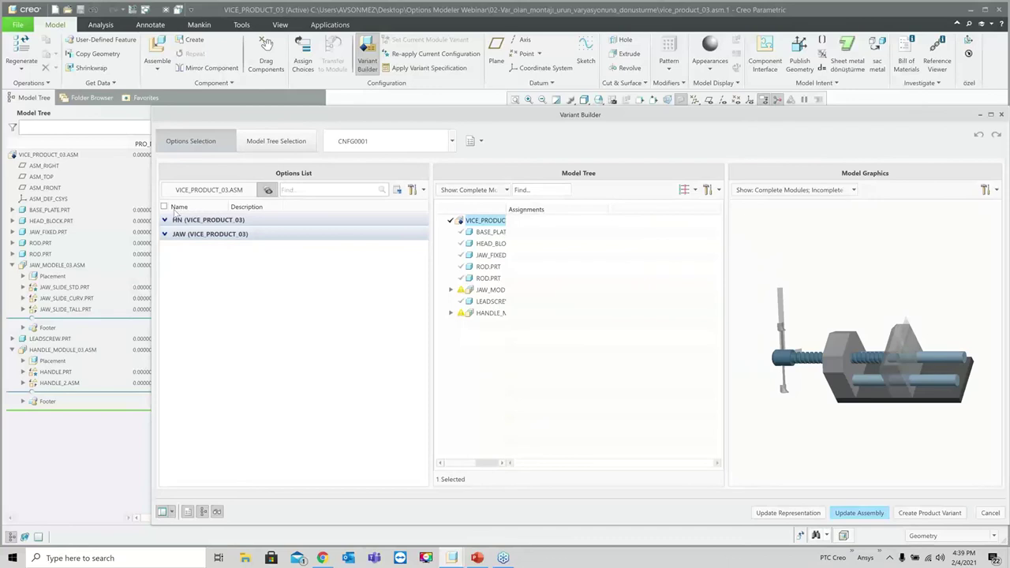
click(165, 221)
click(165, 265)
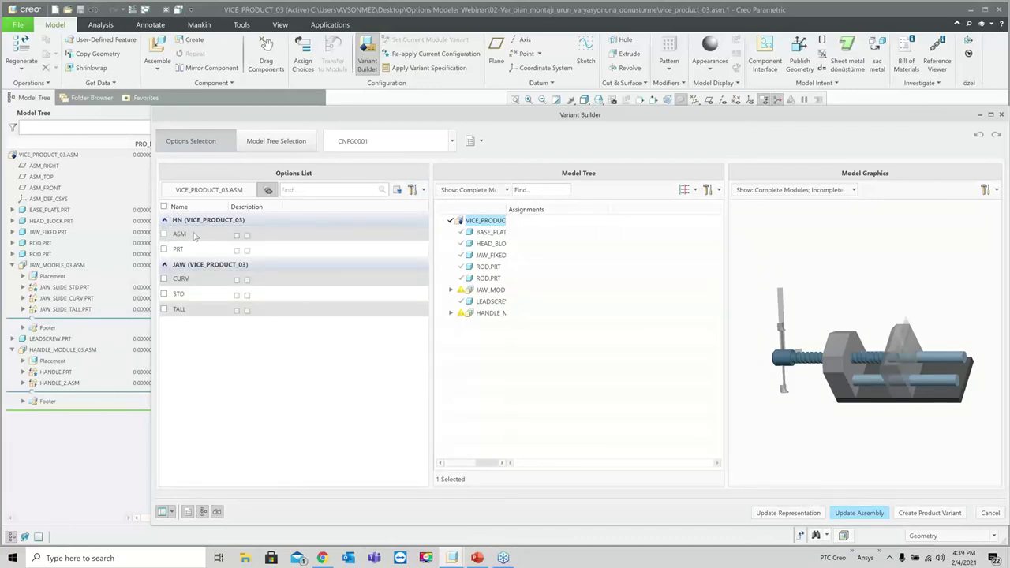
click(164, 250)
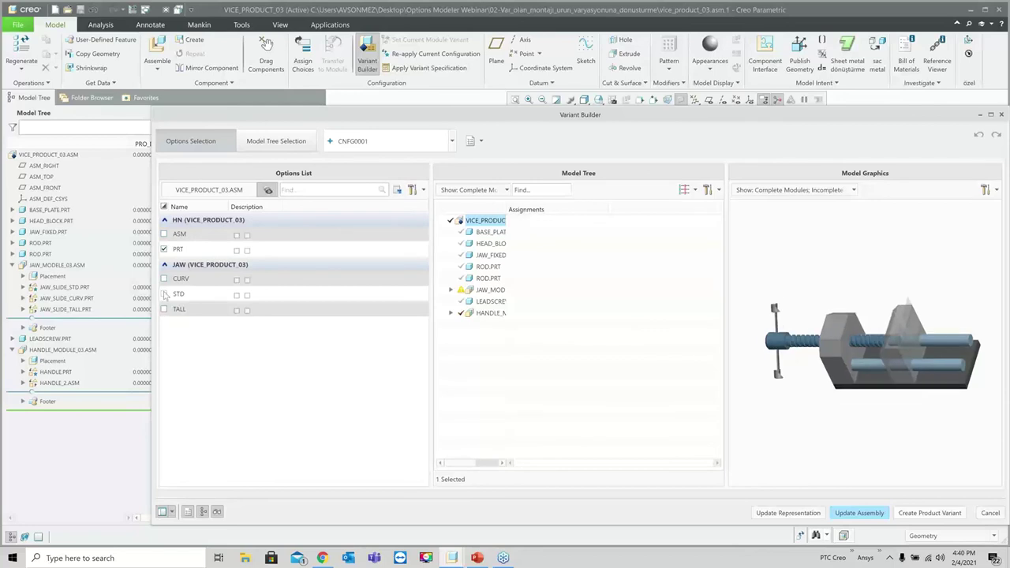
click(164, 309)
click(795, 515)
click(553, 298)
middle_drag(560, 313, 473, 265)
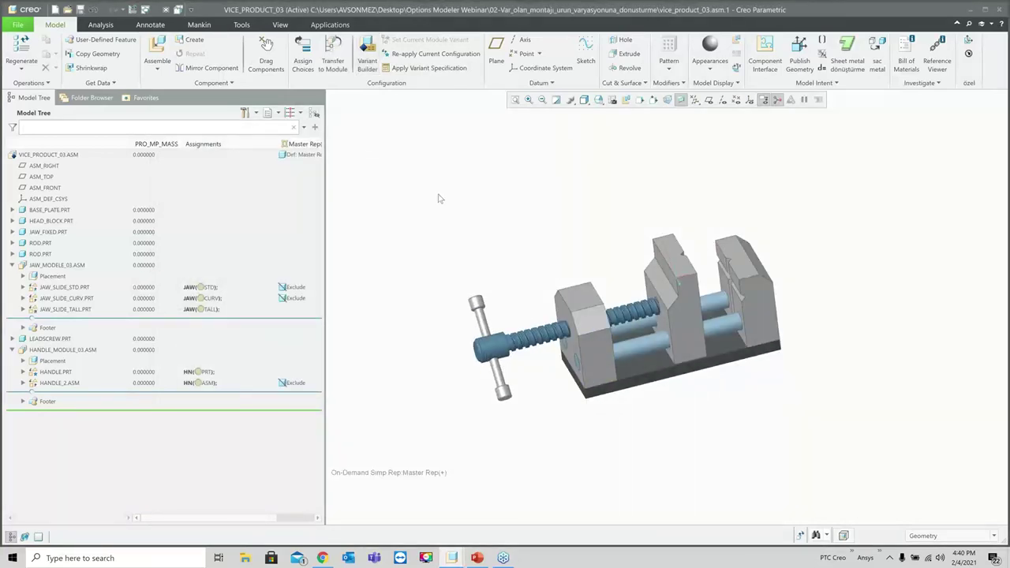
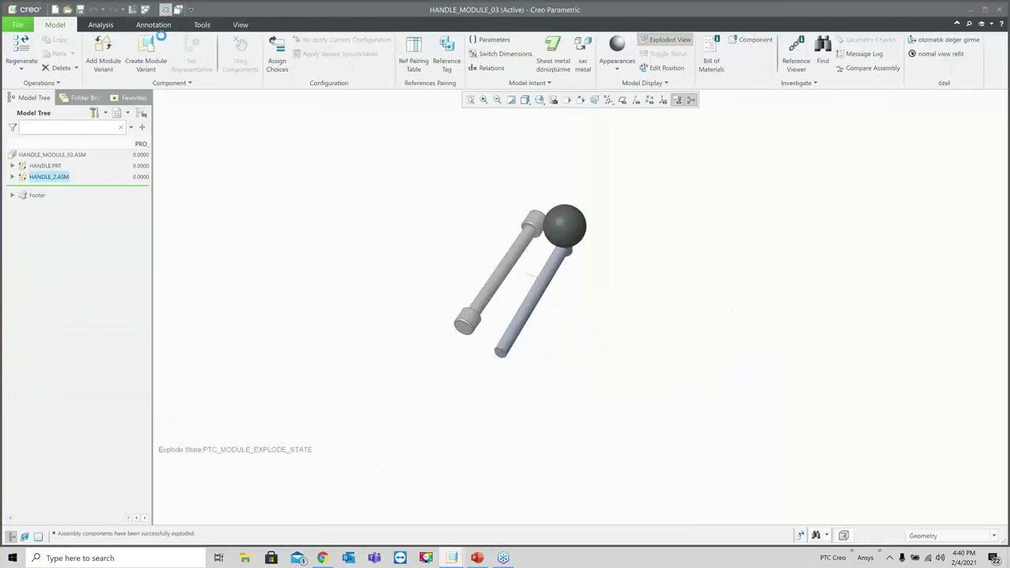
- Close all open vice model windows and erase the undisplayed objects from the session
click(165, 10)
click(165, 9)
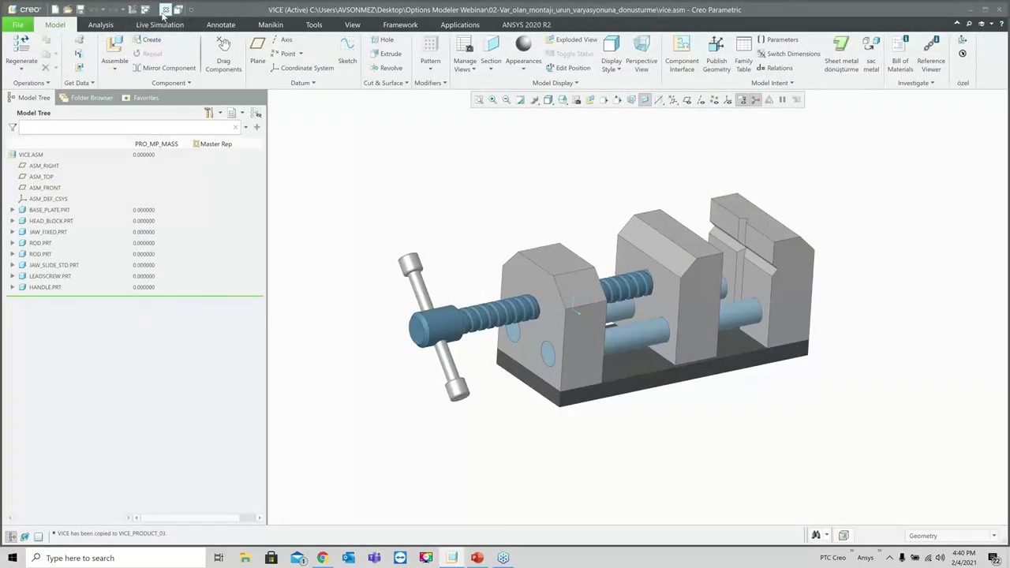
click(163, 9)
click(147, 52)
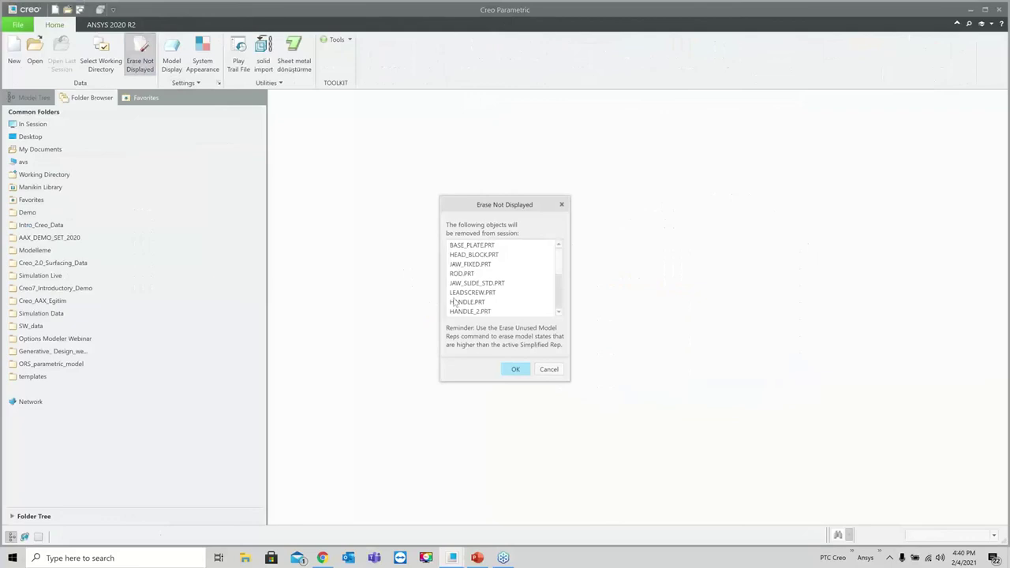
click(515, 368)
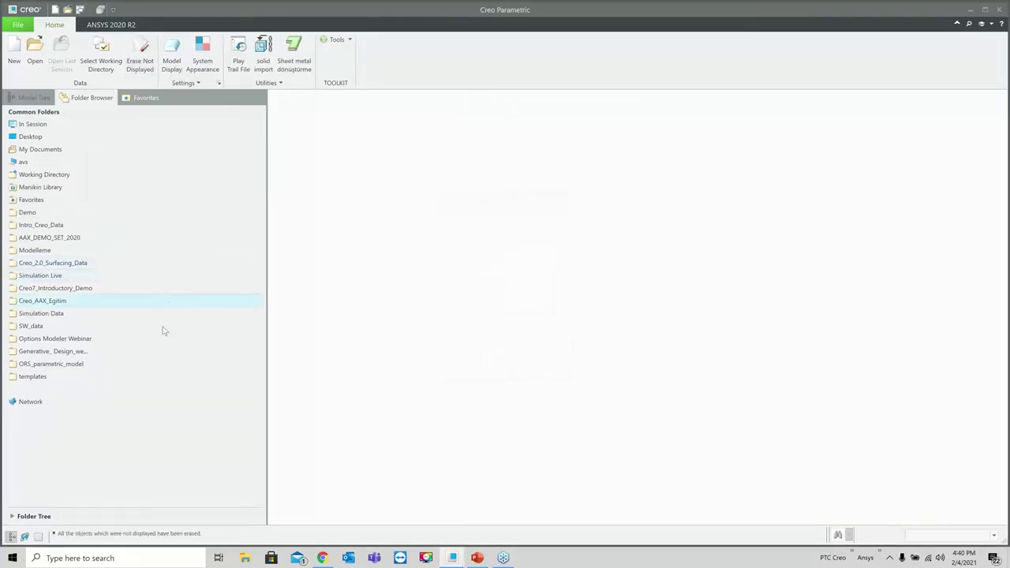
- Set 03-Var_yok_options in the Options Modeler Webinar folder as the working directory and open that folder
click(61, 340)
click(318, 165)
right_click(318, 167)
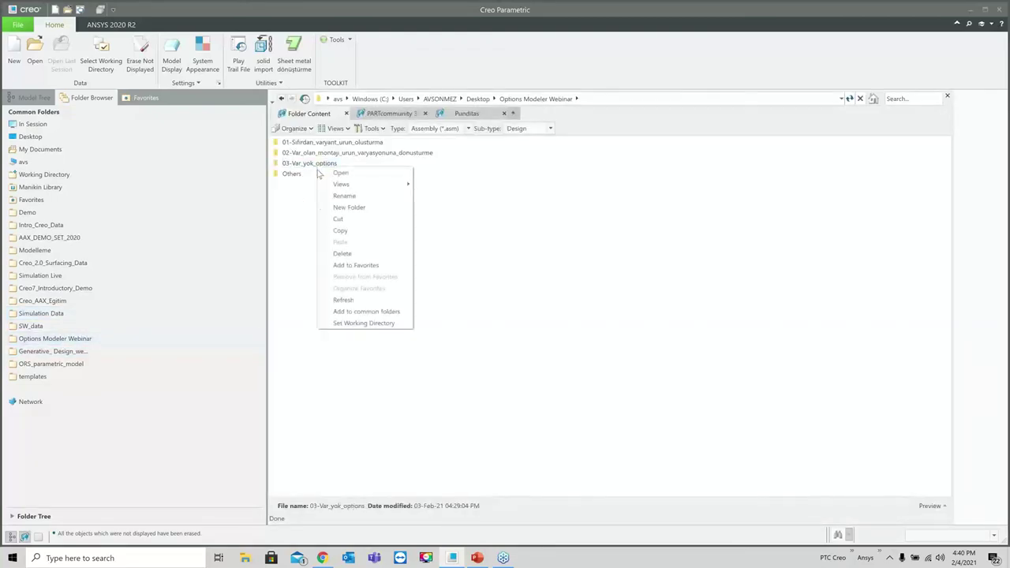
click(344, 323)
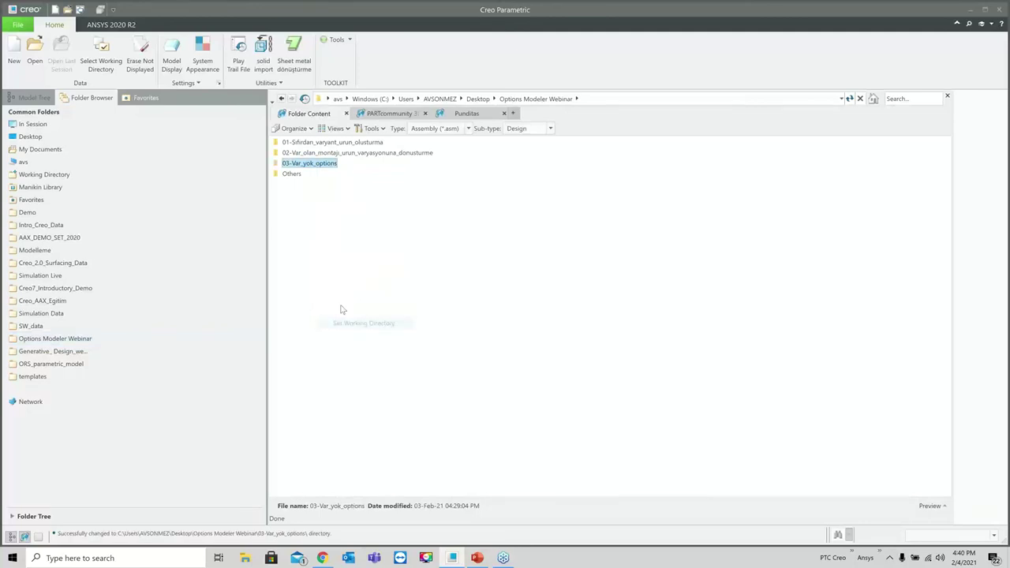
double_click(304, 165)
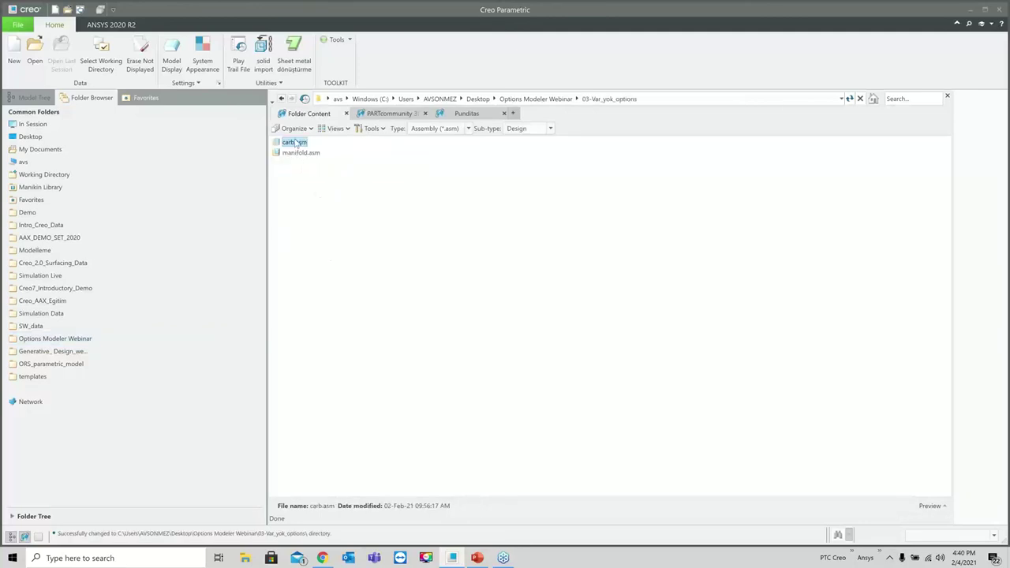
- List assemblies of all sub-types in the folder and open carb.asm to examine the carburetor design assembly
click(435, 128)
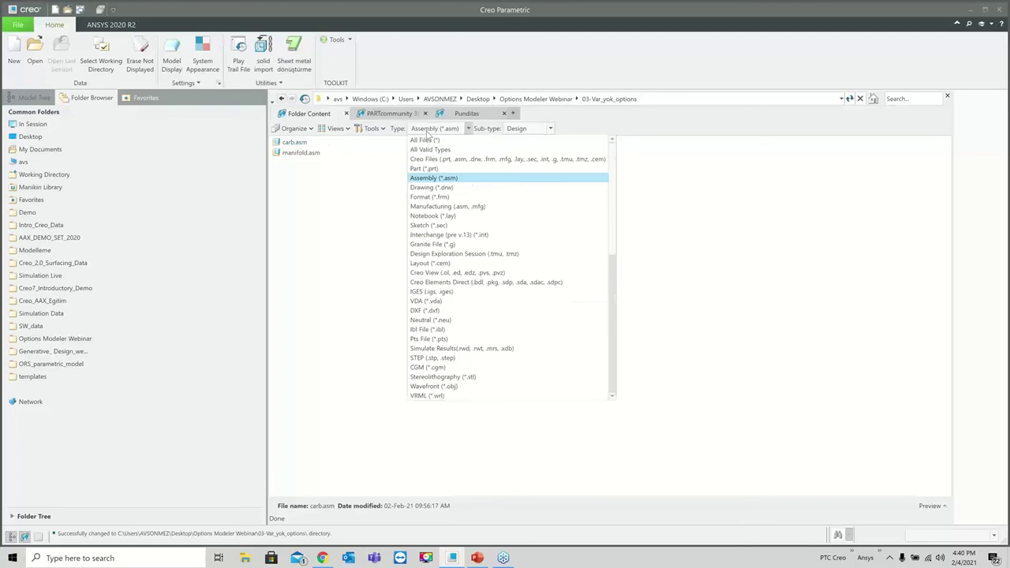
click(489, 167)
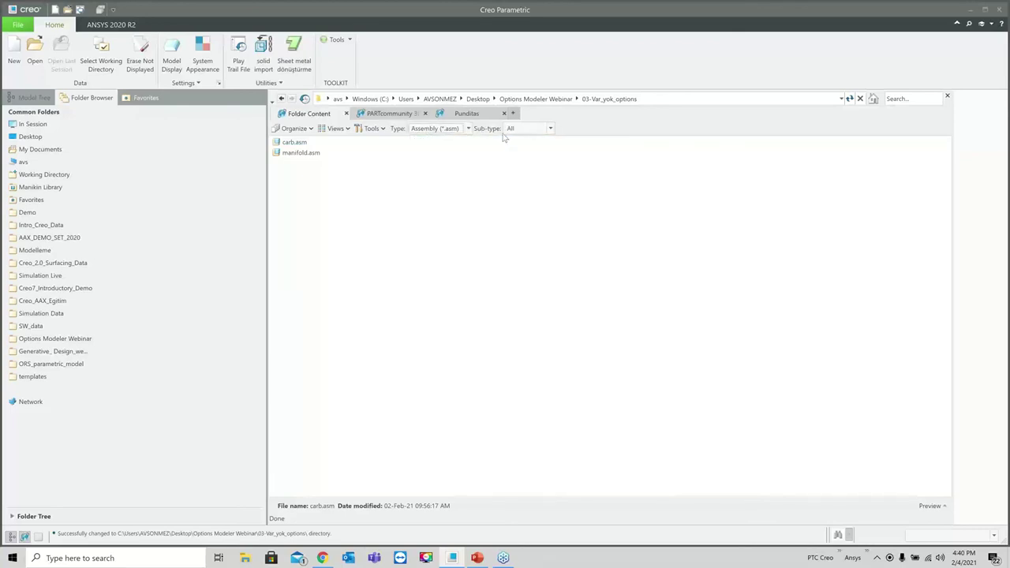
double_click(295, 142)
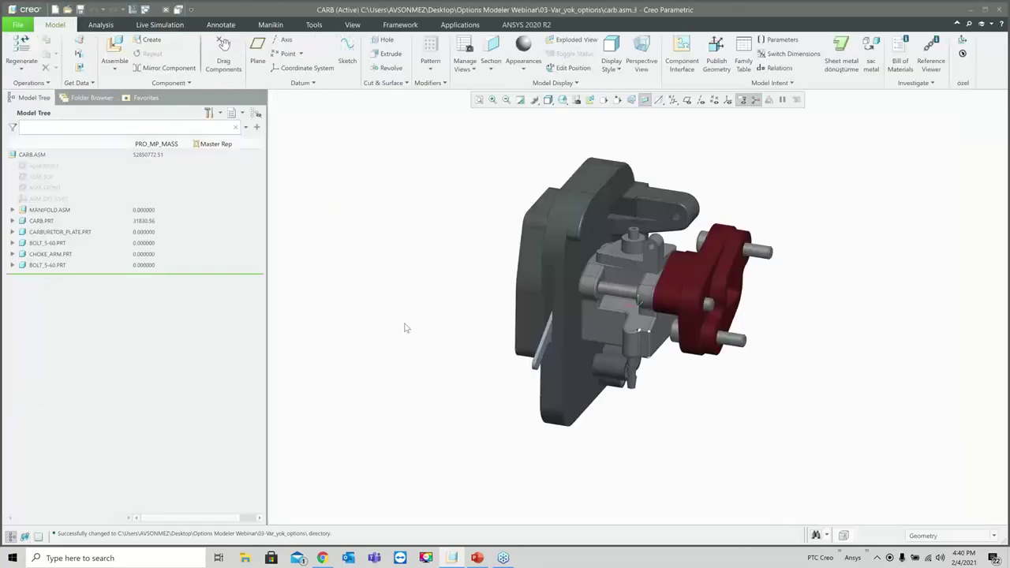
middle_drag(469, 314, 536, 213)
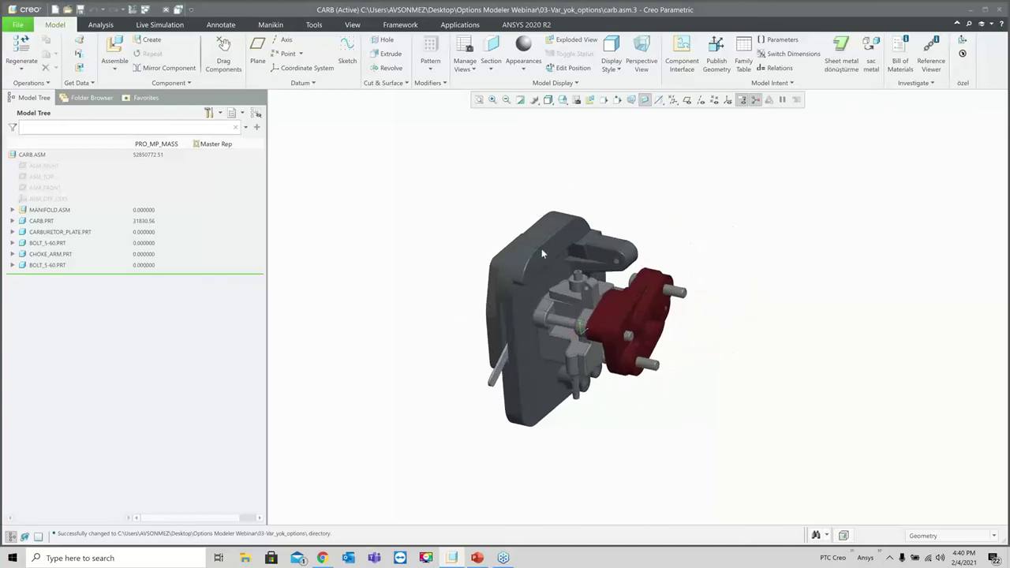
scroll(552, 272, up, 2)
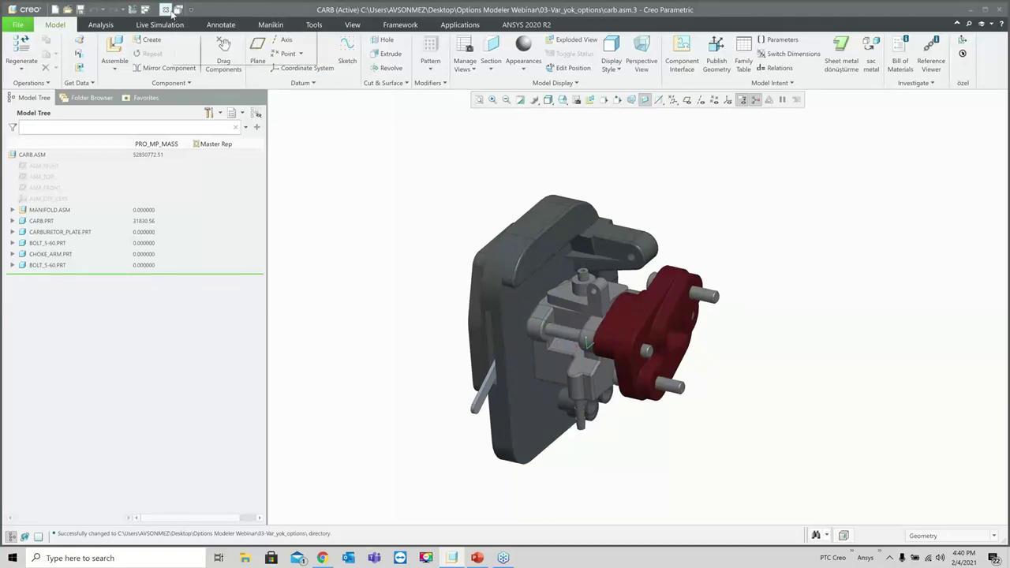
- Close carb.asm and open carb_product.asm from the working directory
click(165, 10)
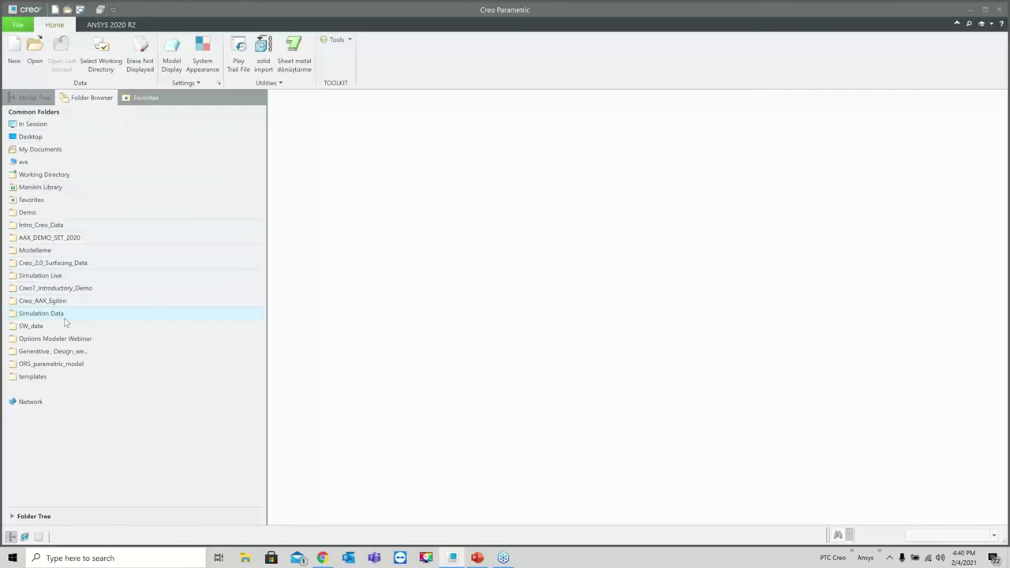
click(65, 174)
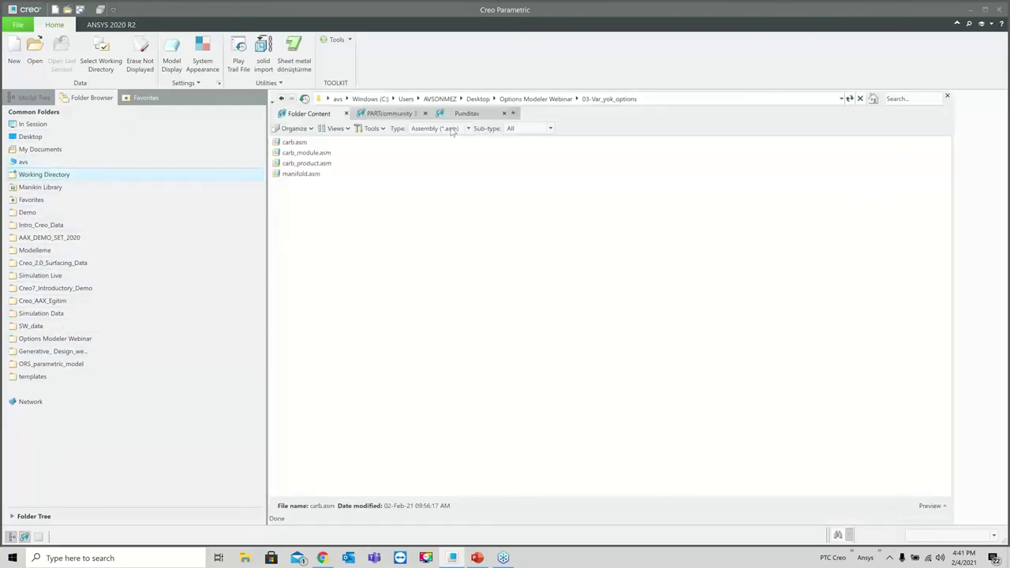
click(448, 128)
click(295, 247)
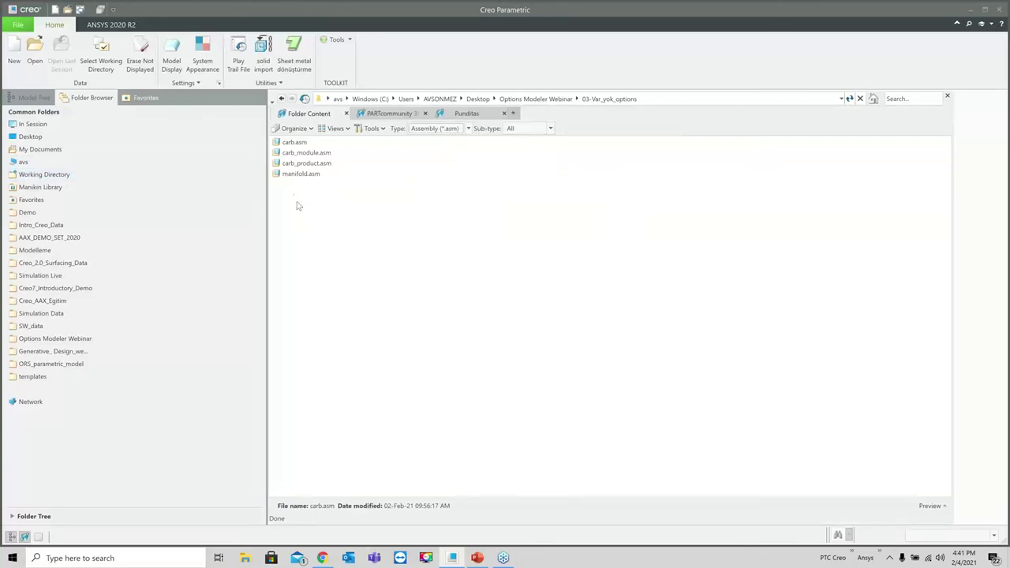
click(301, 163)
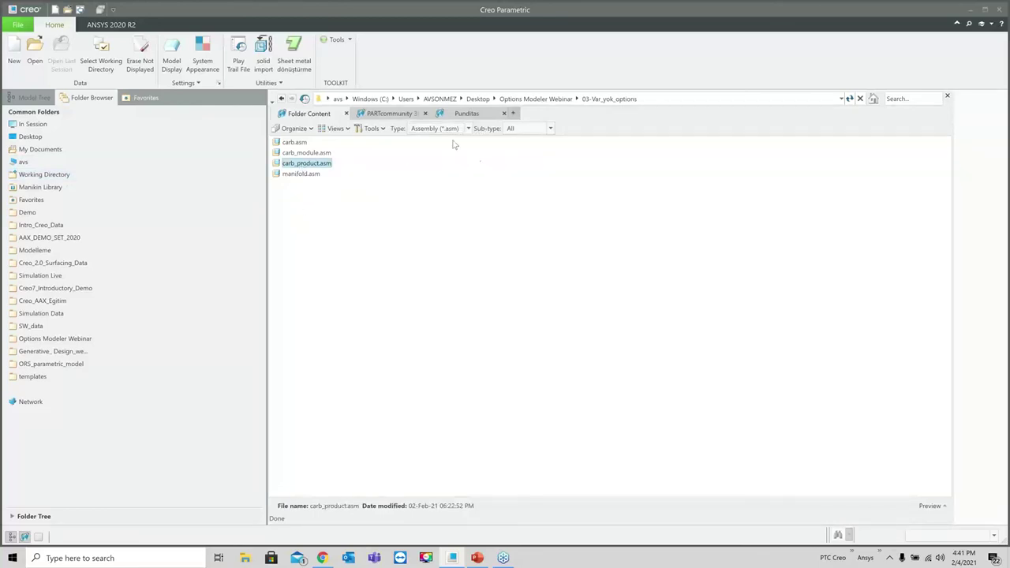
double_click(309, 165)
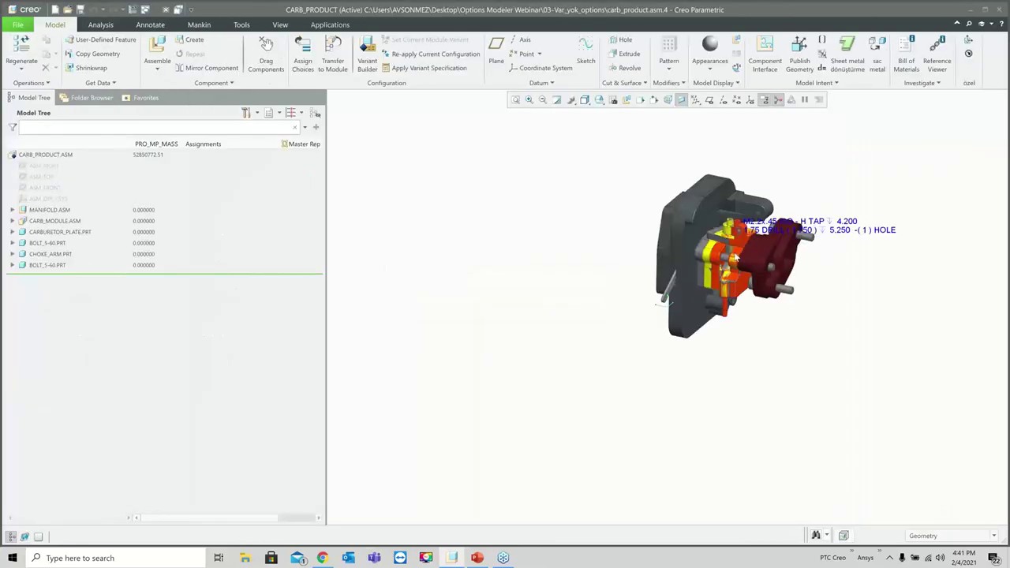
- Turn off the annotation display and expand CARB_MODULE.ASM in the model tree to show its component variants
click(764, 100)
scroll(667, 190, up, 3)
scroll(666, 190, down, 3)
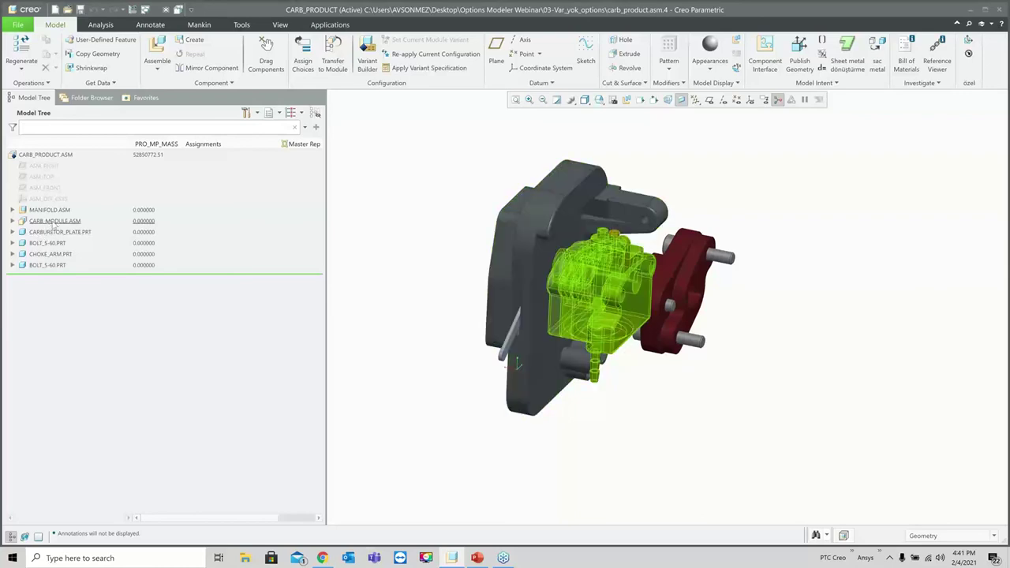
click(12, 221)
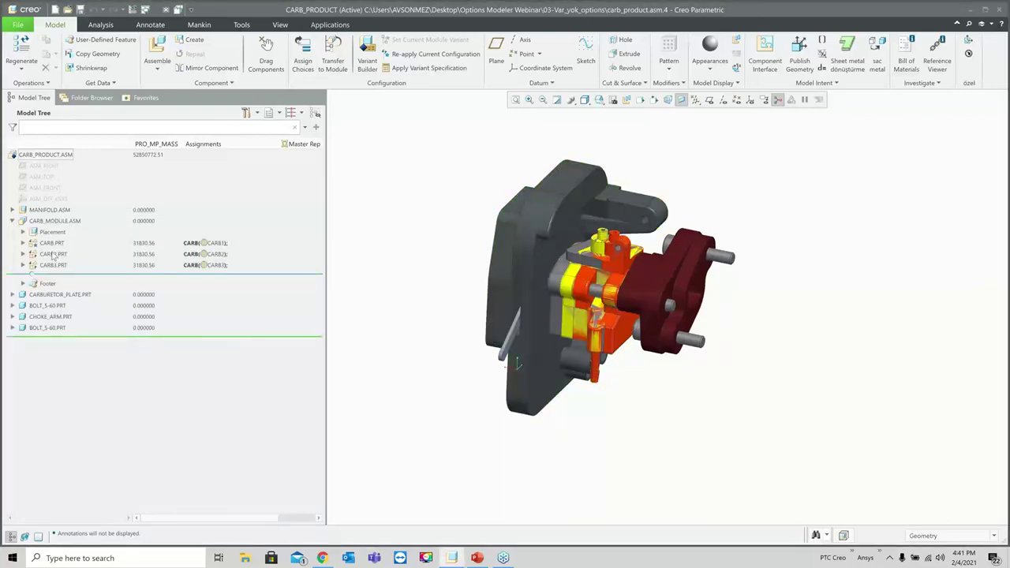
mouse_move(426, 242)
middle_down()
mouse_move(505, 269)
mouse_move(442, 252)
middle_up()
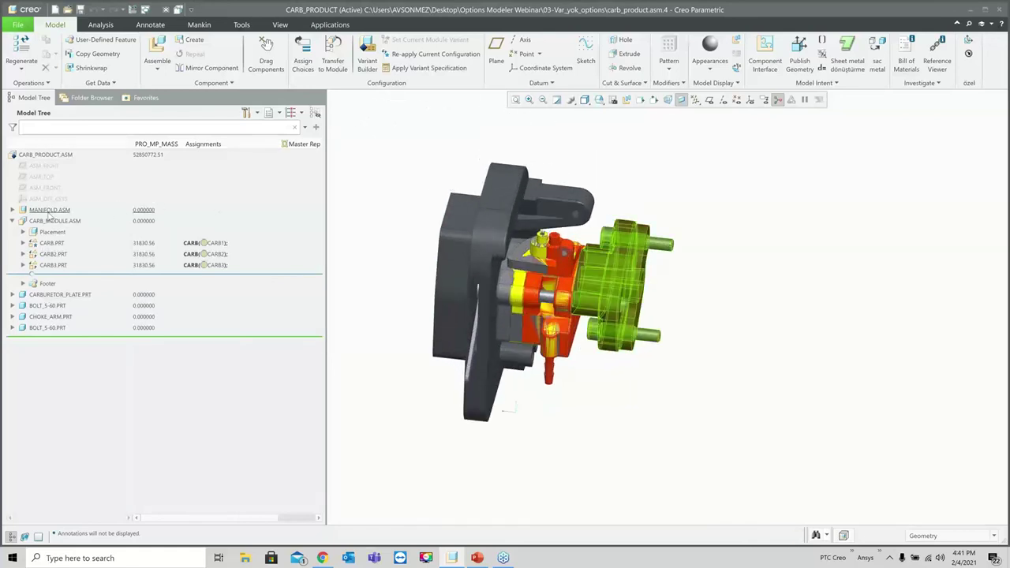